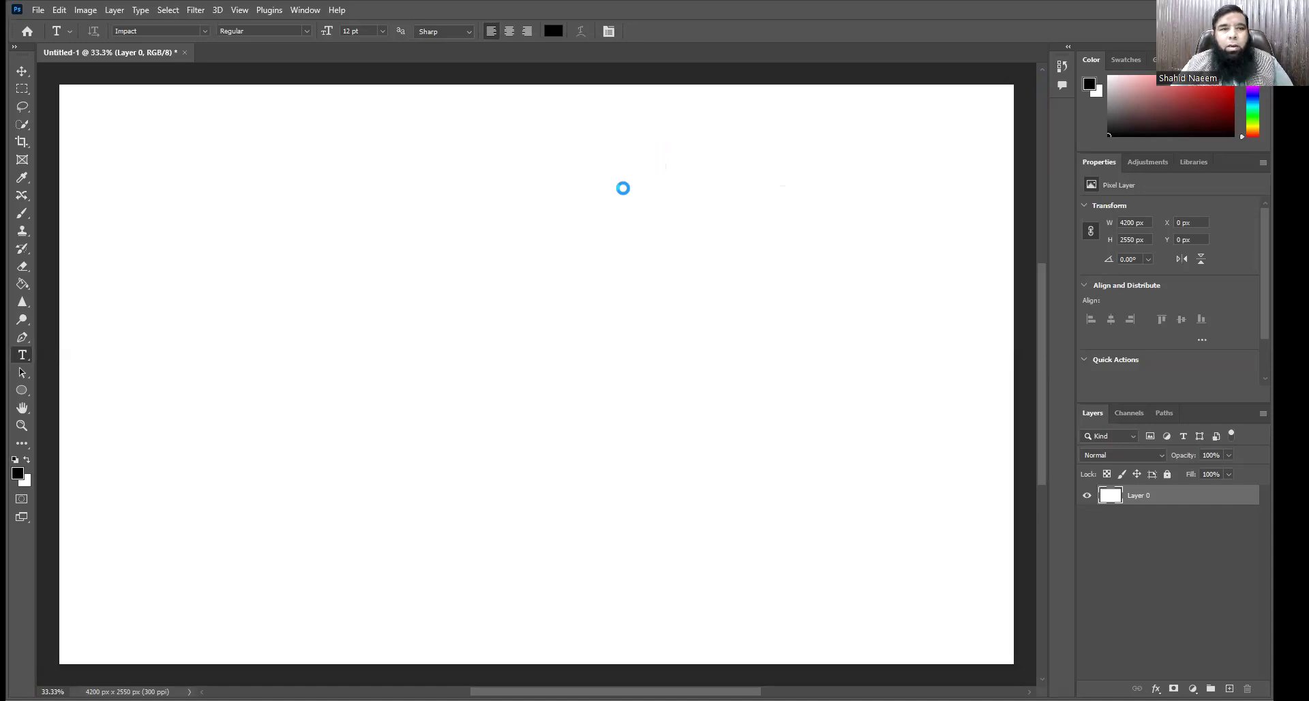
- Add a text layer reading PAKISTAN on the canvas
{"action": "left_click", "coordinate": [13, 48]}
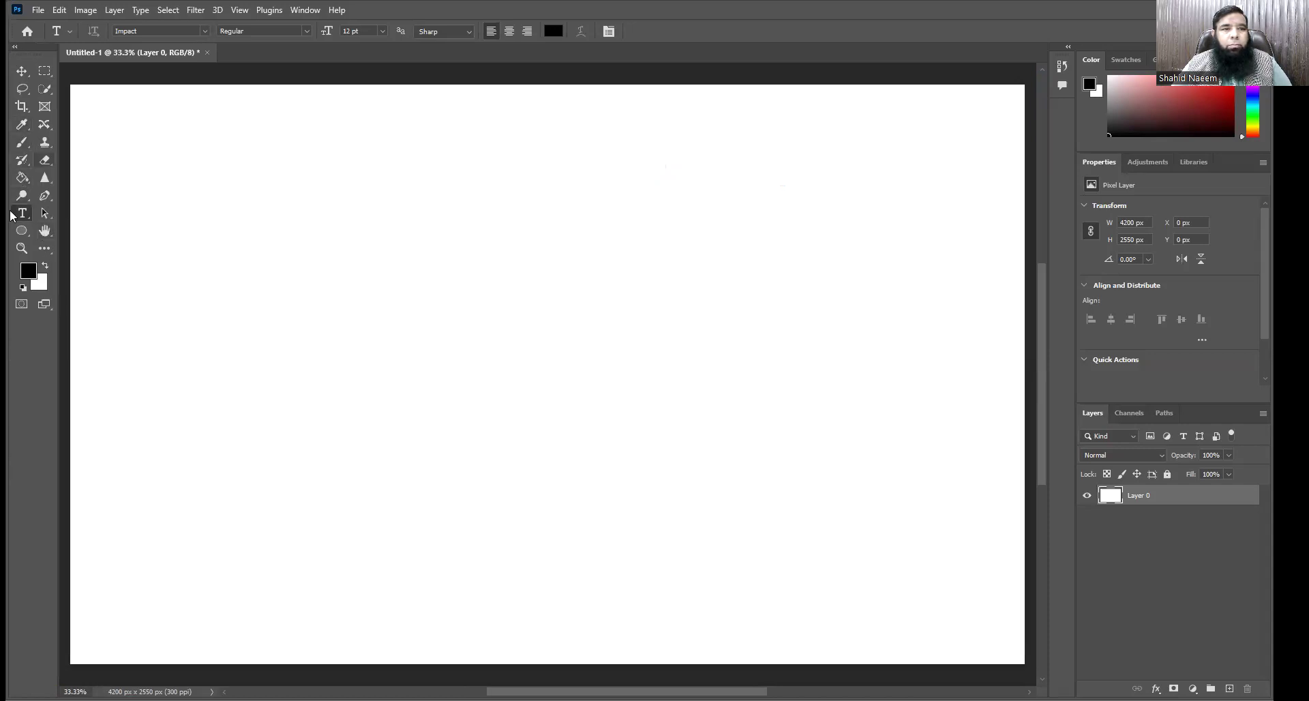
{"action": "left_click", "coordinate": [270, 213]}
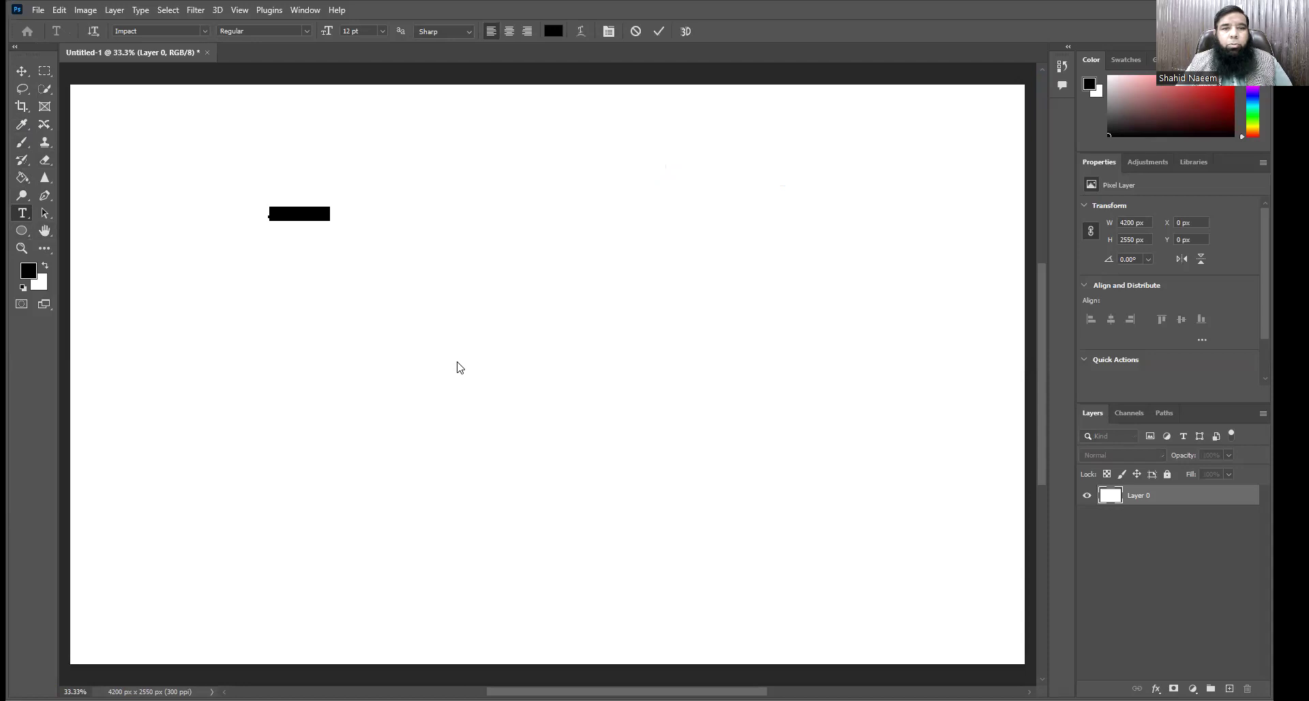
{"action": "type", "text": "PAKISTAN"}
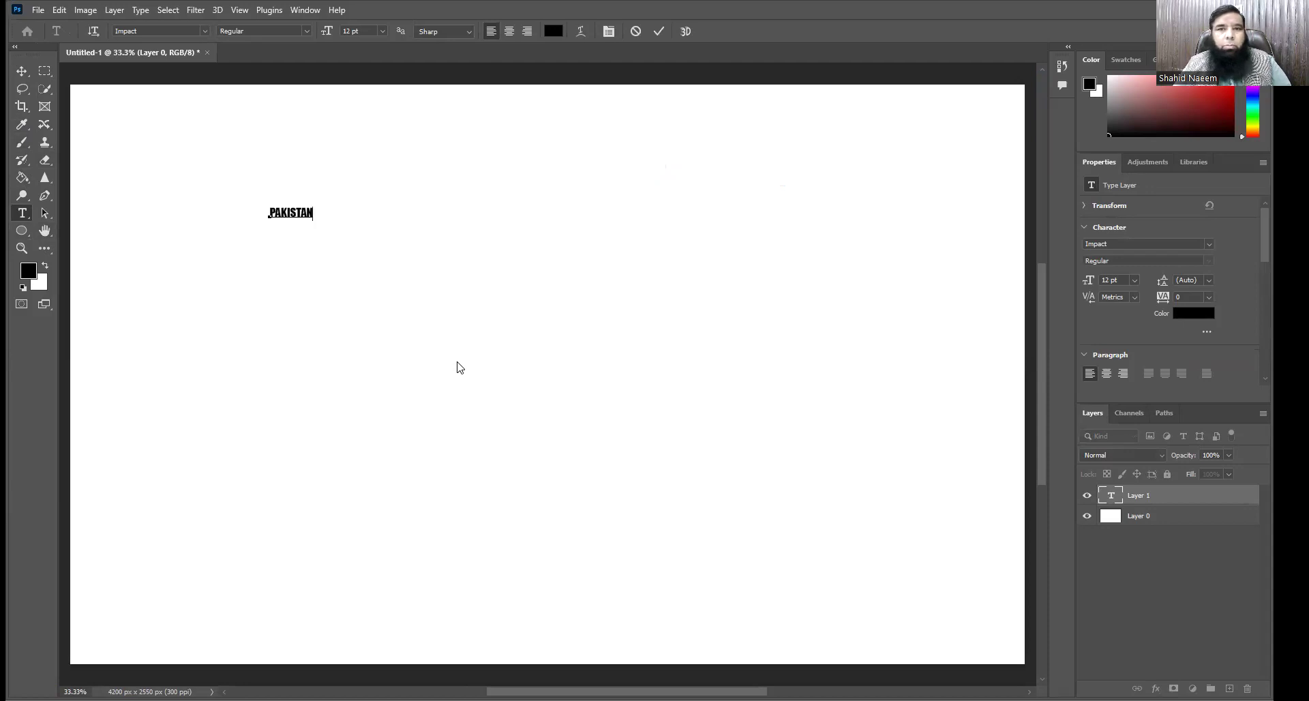
{"action": "left_click", "coordinate": [21, 71]}
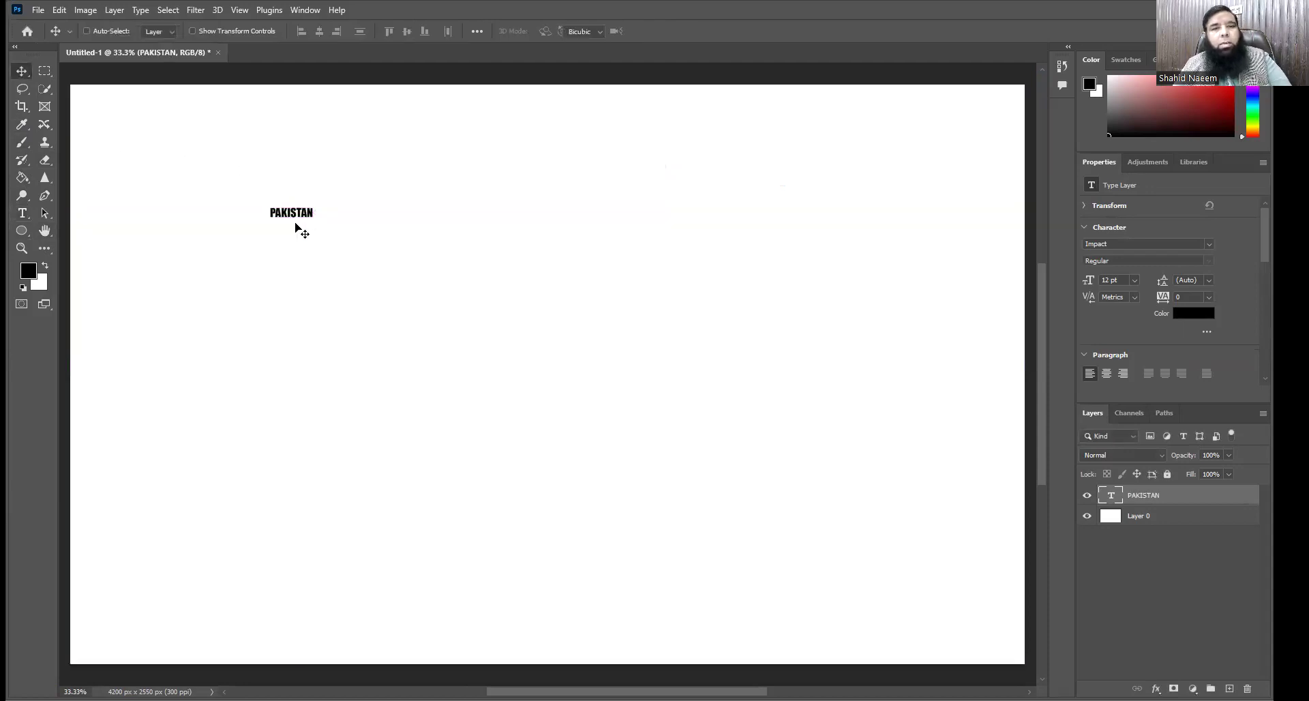
- Scale the PAKISTAN text up to about 224.76 pt, centred on the canvas
{"action": "key", "text": "ctrl+t"}
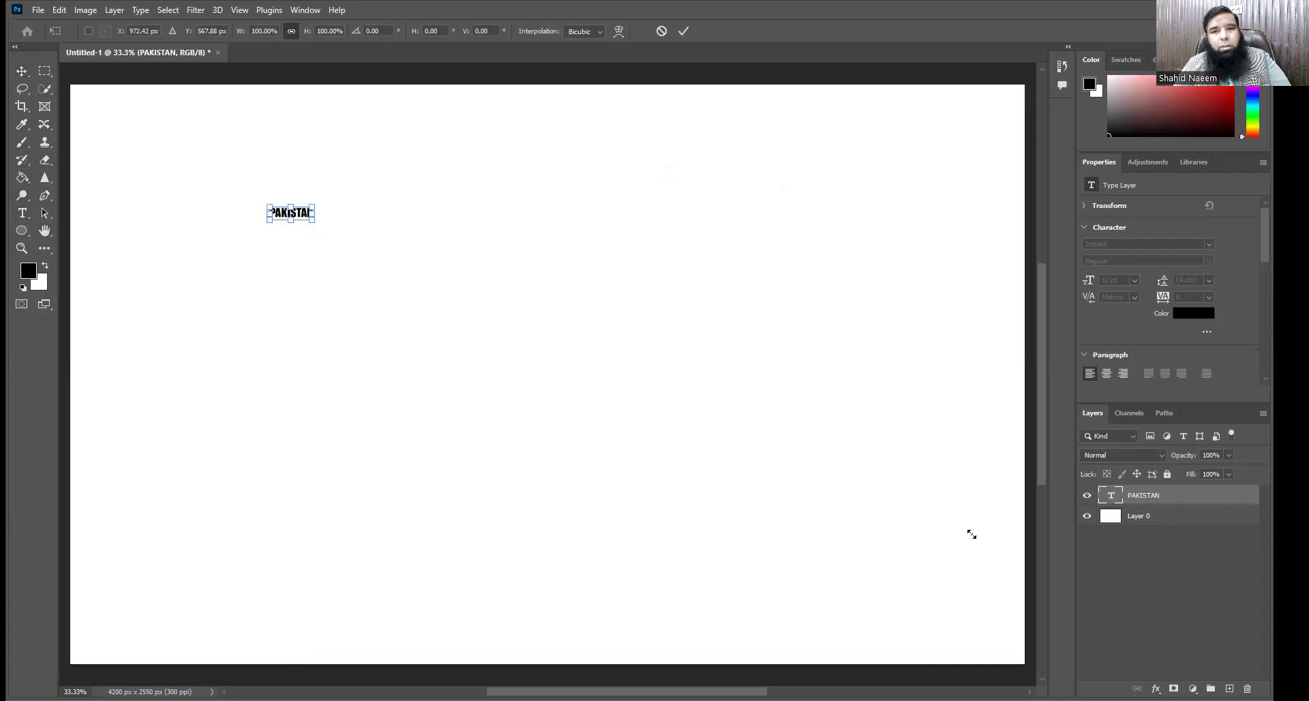
{"action": "left_click_drag", "start_coordinate": [264, 206], "coordinate": [88, 219]}
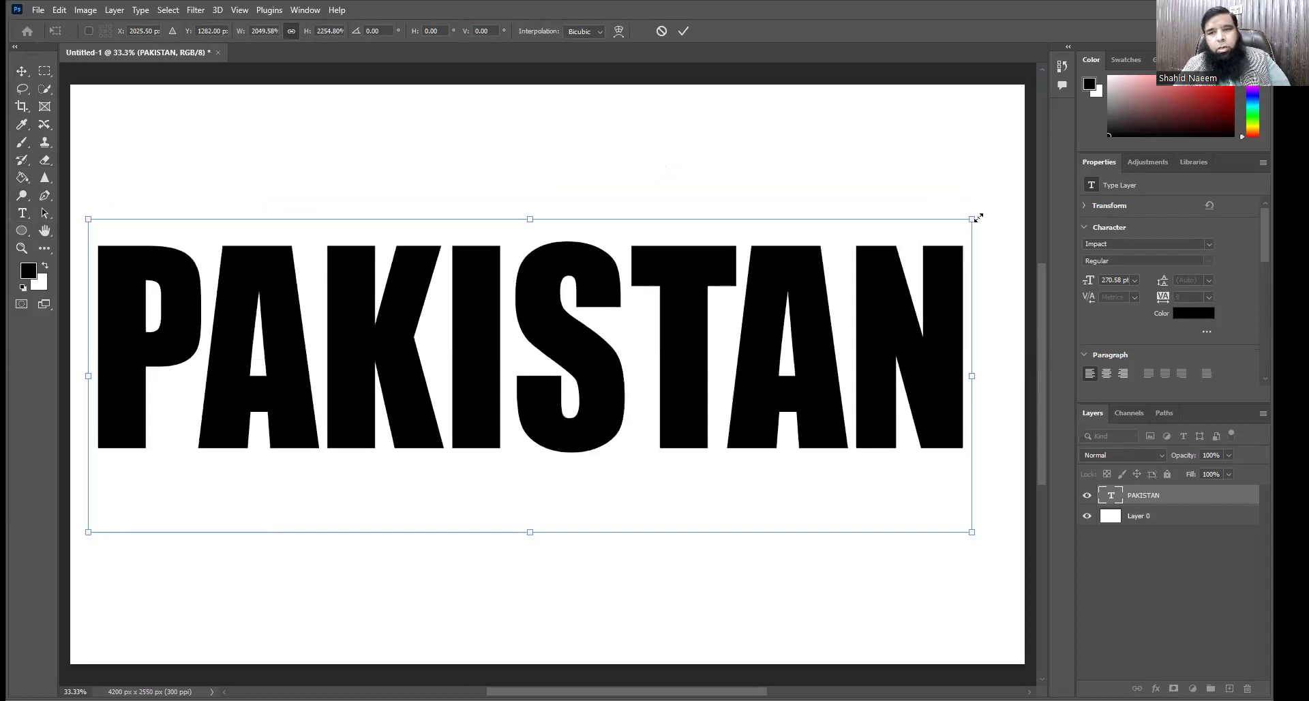
{"action": "left_click_drag", "start_coordinate": [982, 212], "coordinate": [993, 202]}
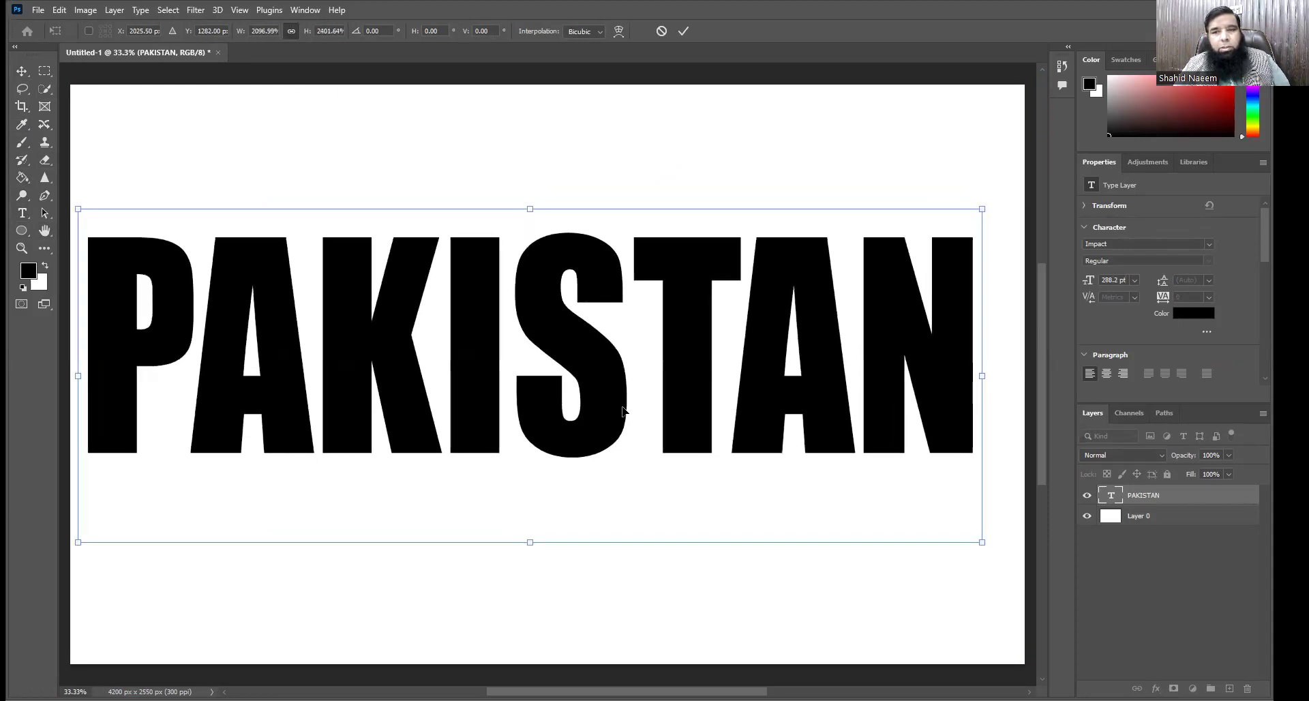
{"action": "left_click_drag", "start_coordinate": [632, 415], "coordinate": [648, 421]}
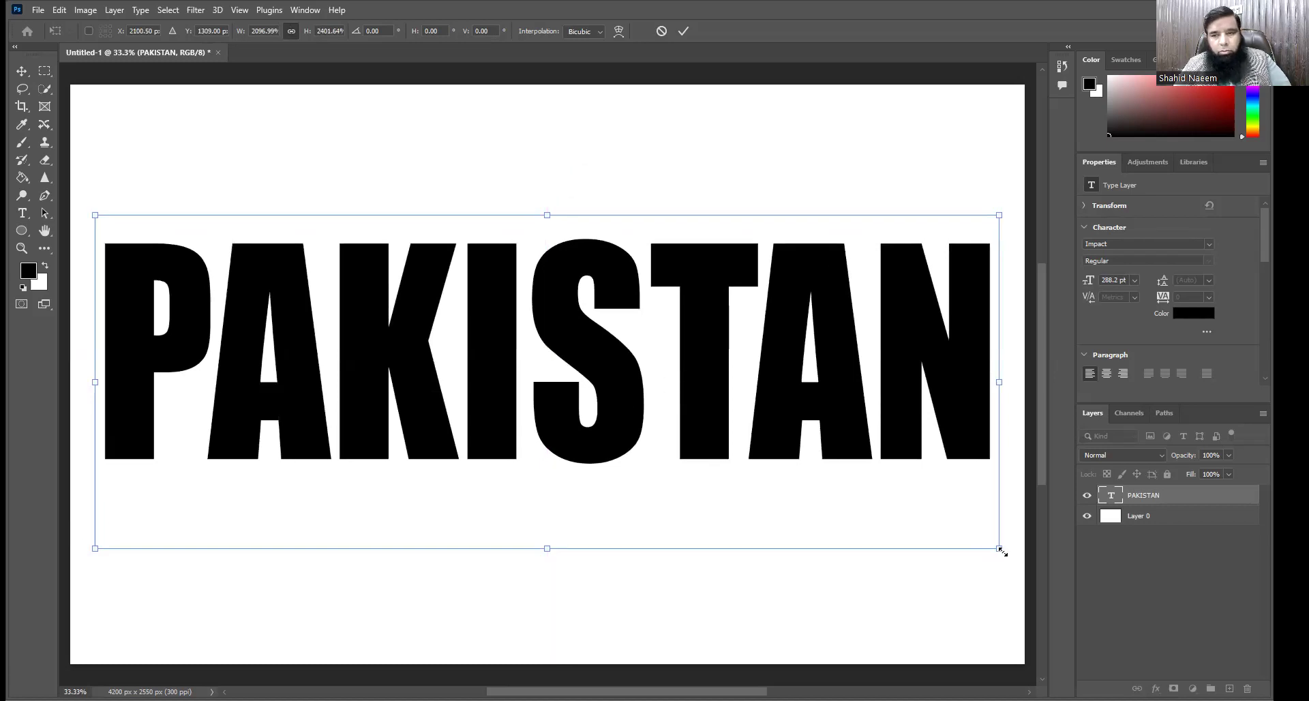
{"action": "left_click_drag", "start_coordinate": [926, 517], "coordinate": [919, 511]}
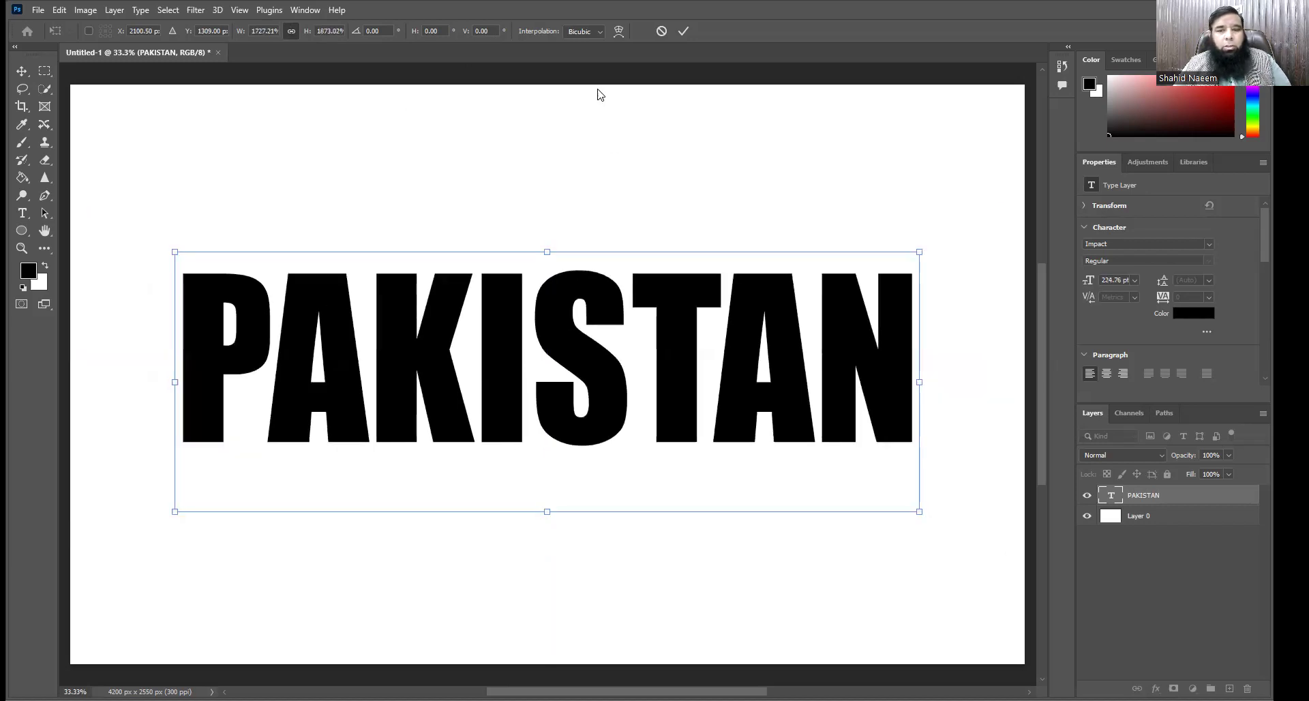
{"action": "key", "text": "Return"}
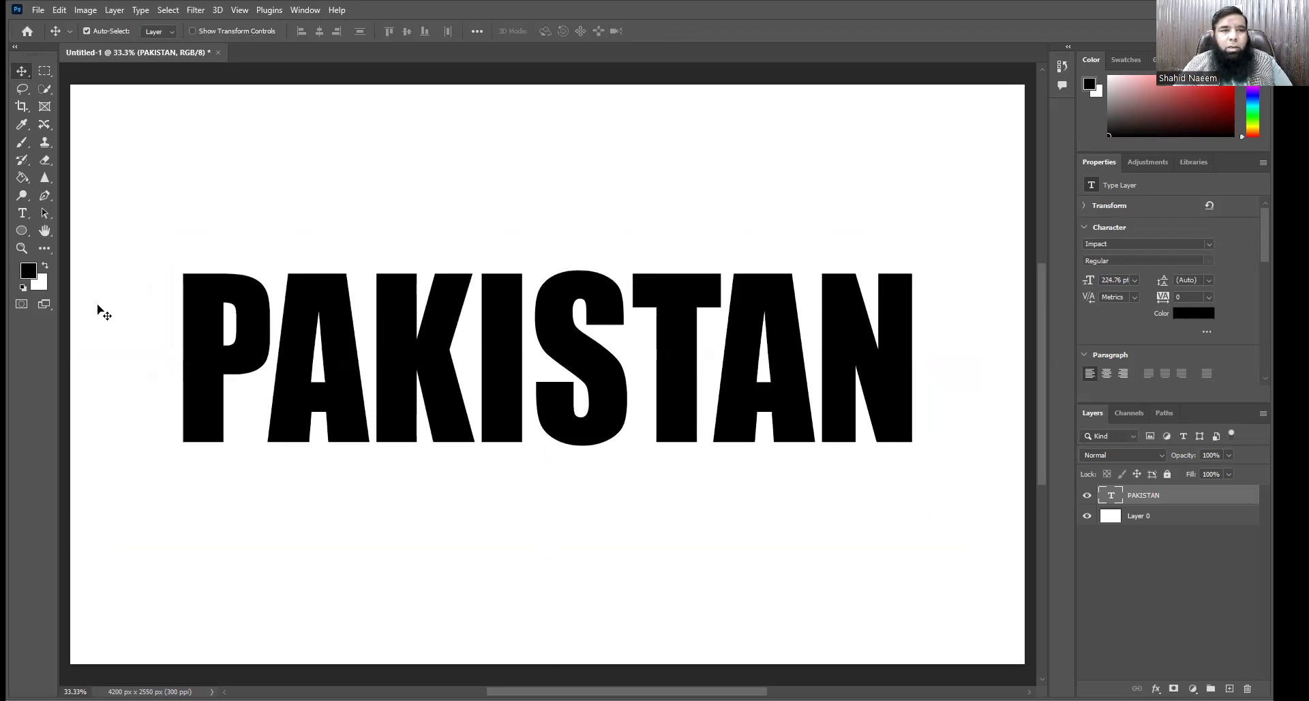
- Select all of PAKISTAN and colour it dark red #a30404
{"action": "left_click", "coordinate": [22, 213]}
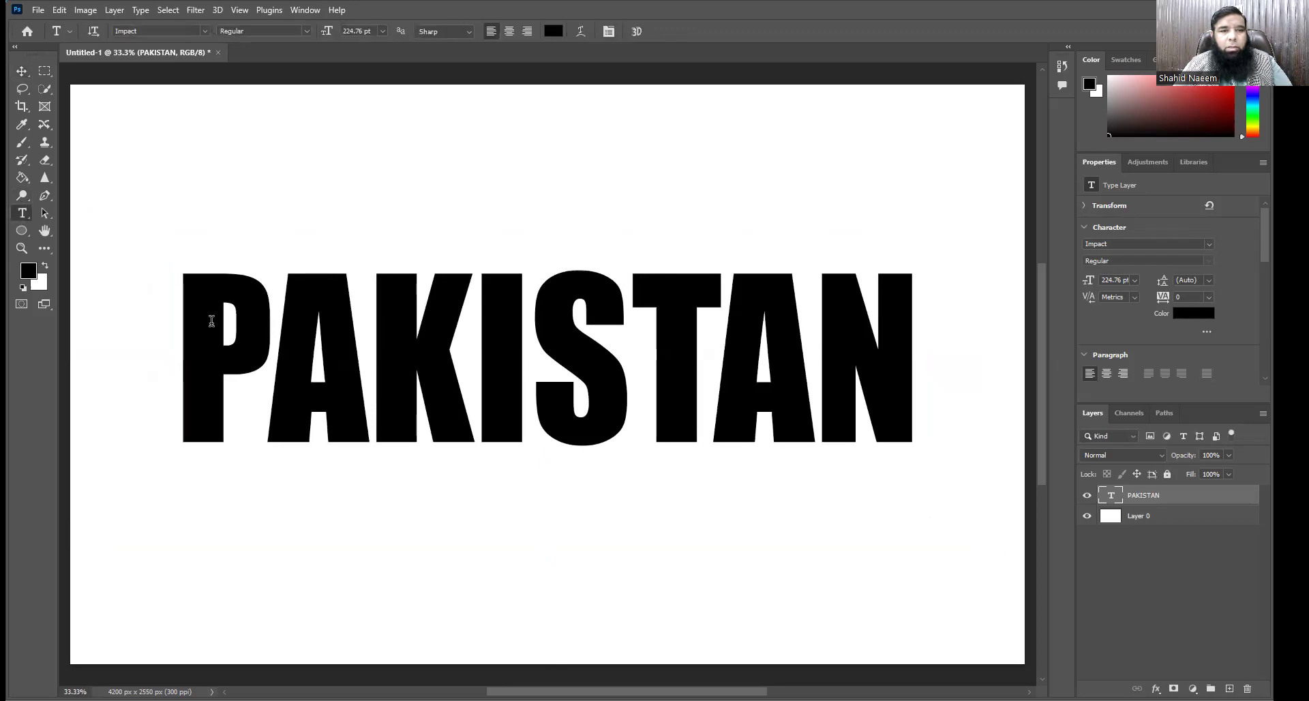
{"action": "left_click_drag", "start_coordinate": [186, 334], "coordinate": [270, 336]}
{"action": "left_click_drag", "start_coordinate": [397, 337], "coordinate": [894, 337]}
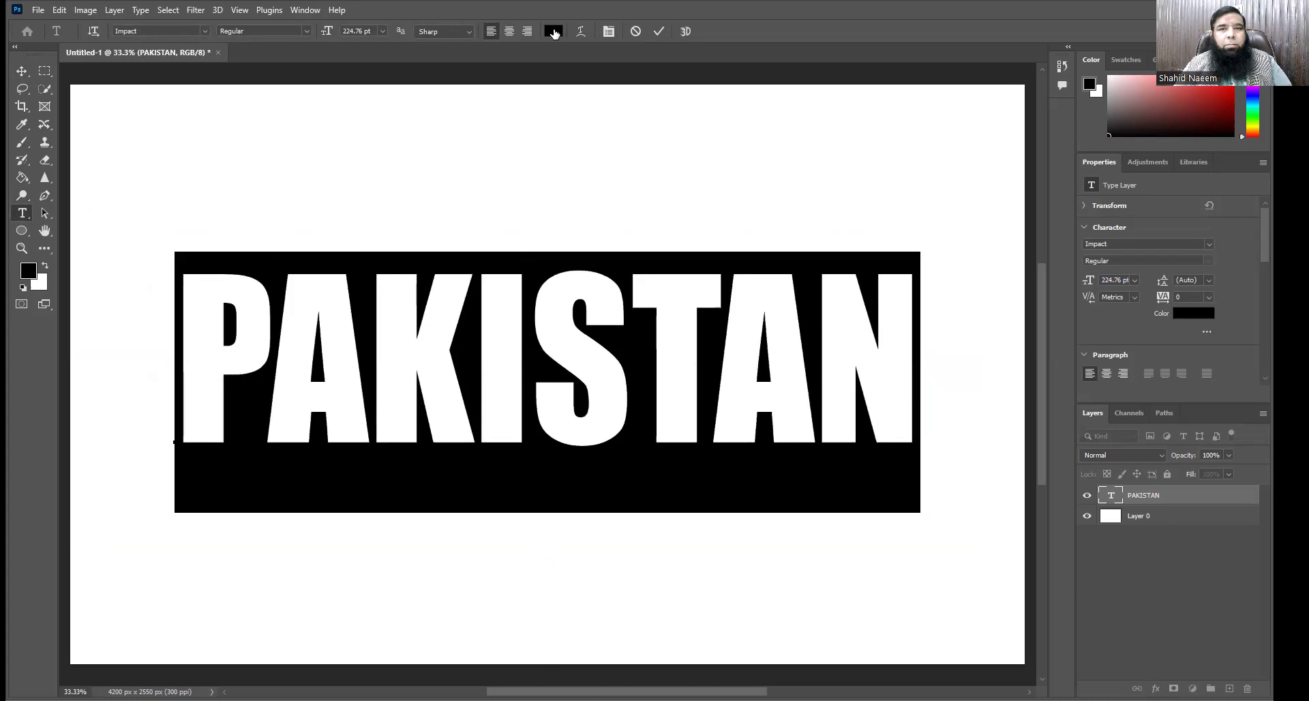
{"action": "left_click", "coordinate": [553, 31]}
{"action": "left_click", "coordinate": [625, 222]}
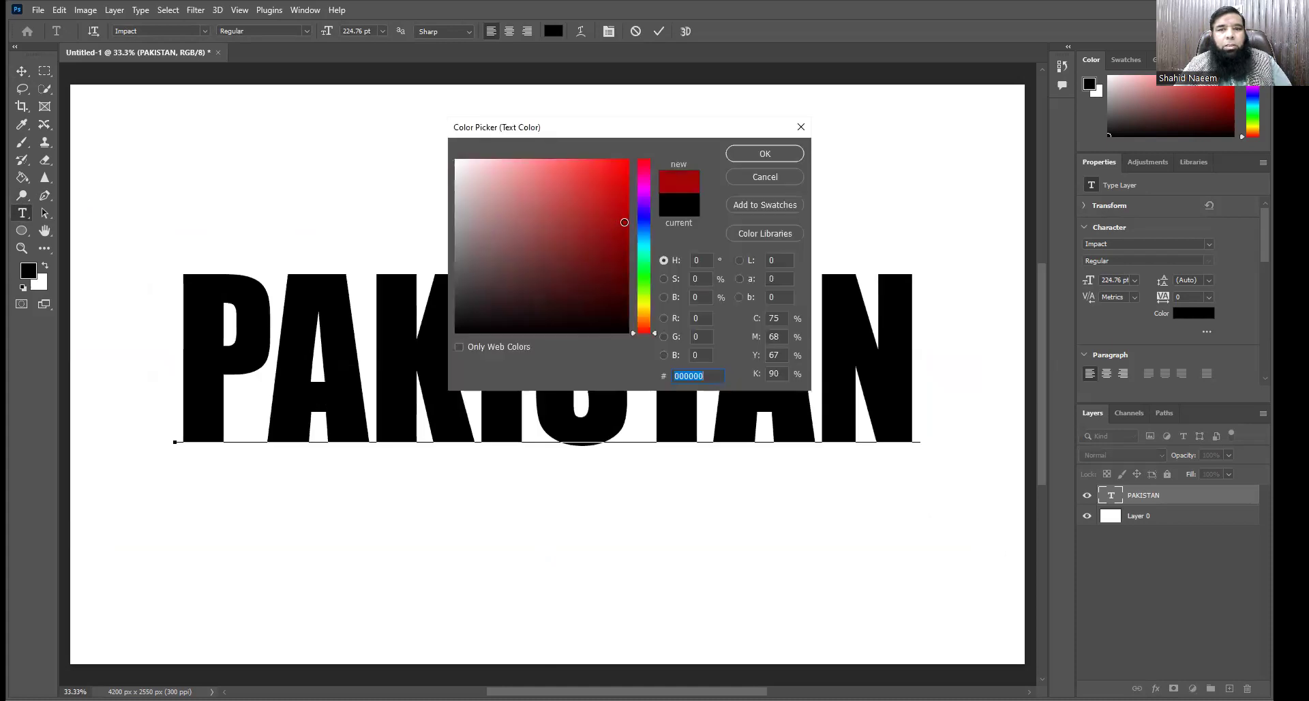
{"action": "left_click", "coordinate": [765, 153]}
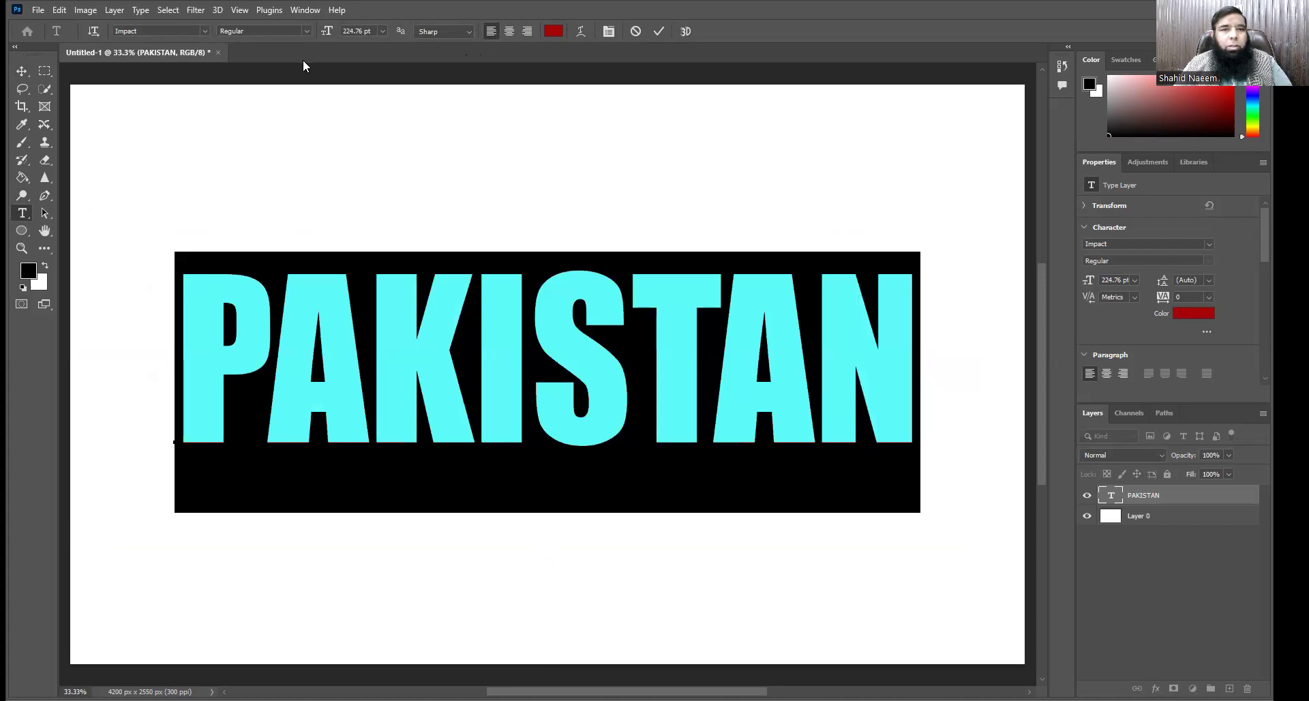
- Leave font style and size unchanged, and switch anti-aliasing from Sharp to Smooth
{"action": "left_click", "coordinate": [307, 31]}
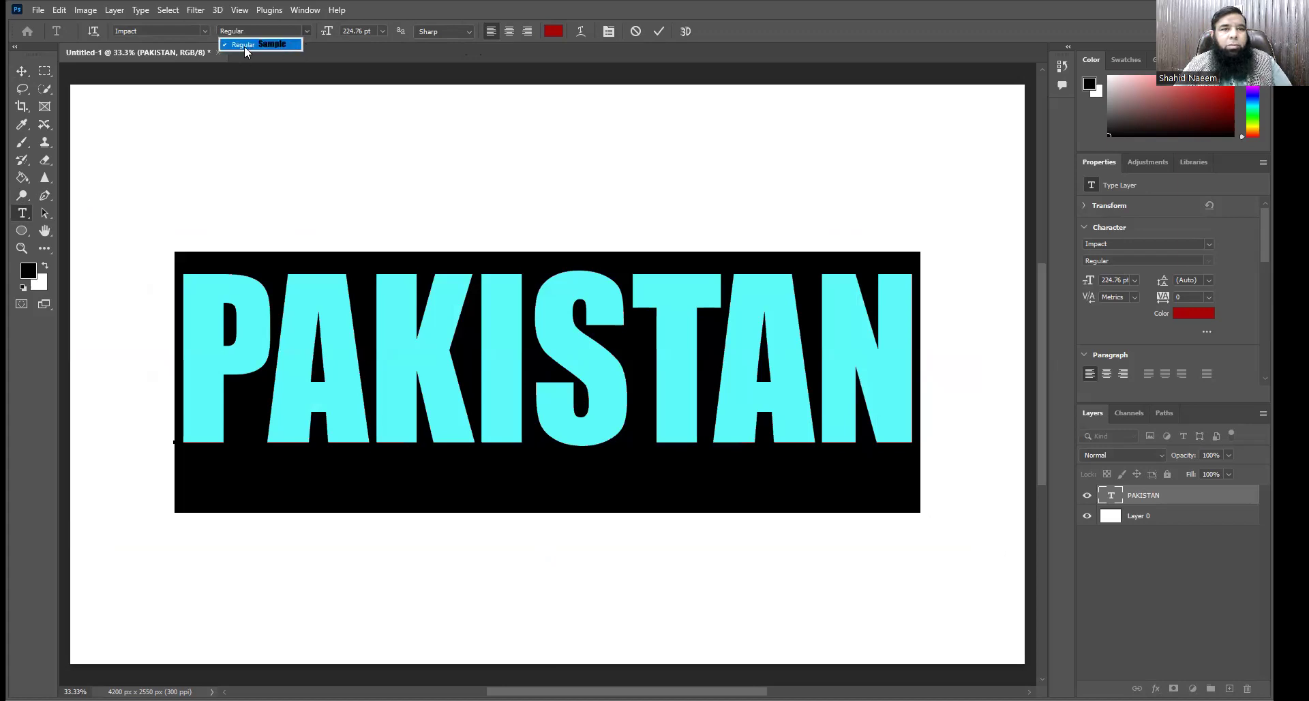
{"action": "left_click", "coordinate": [390, 30]}
{"action": "left_click", "coordinate": [385, 30]}
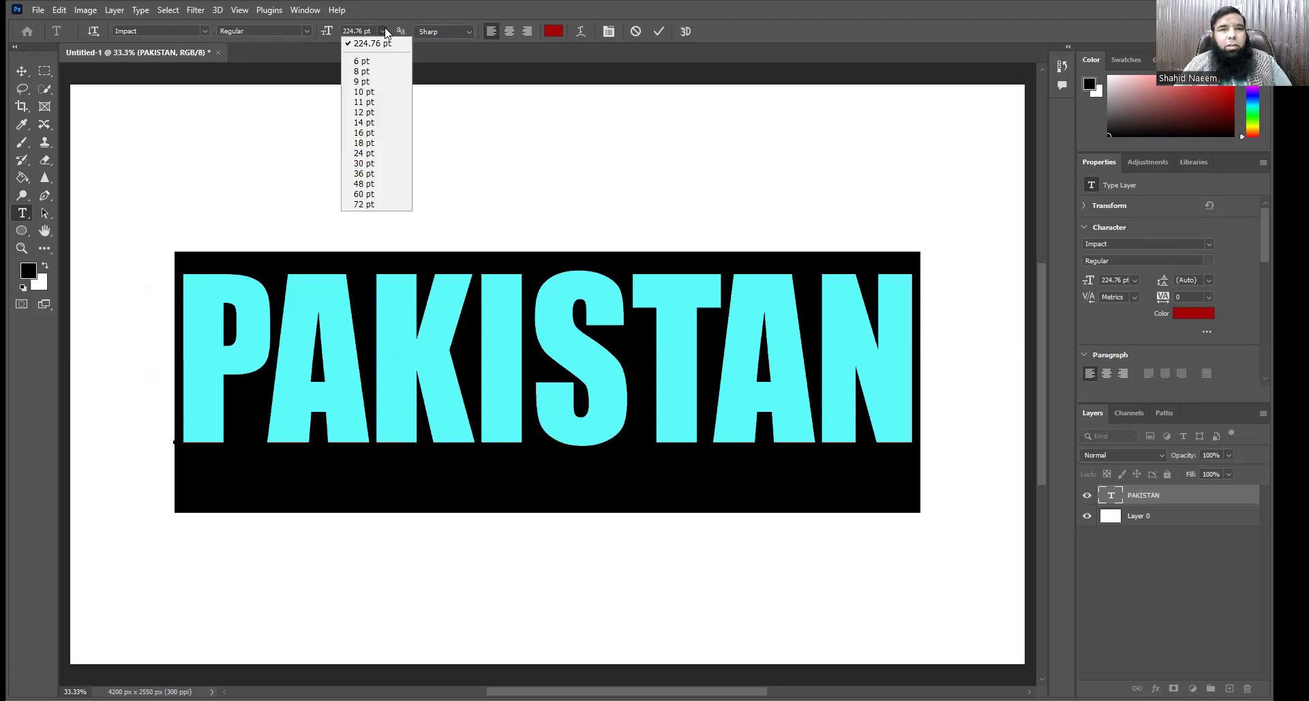
{"action": "left_click", "coordinate": [498, 133]}
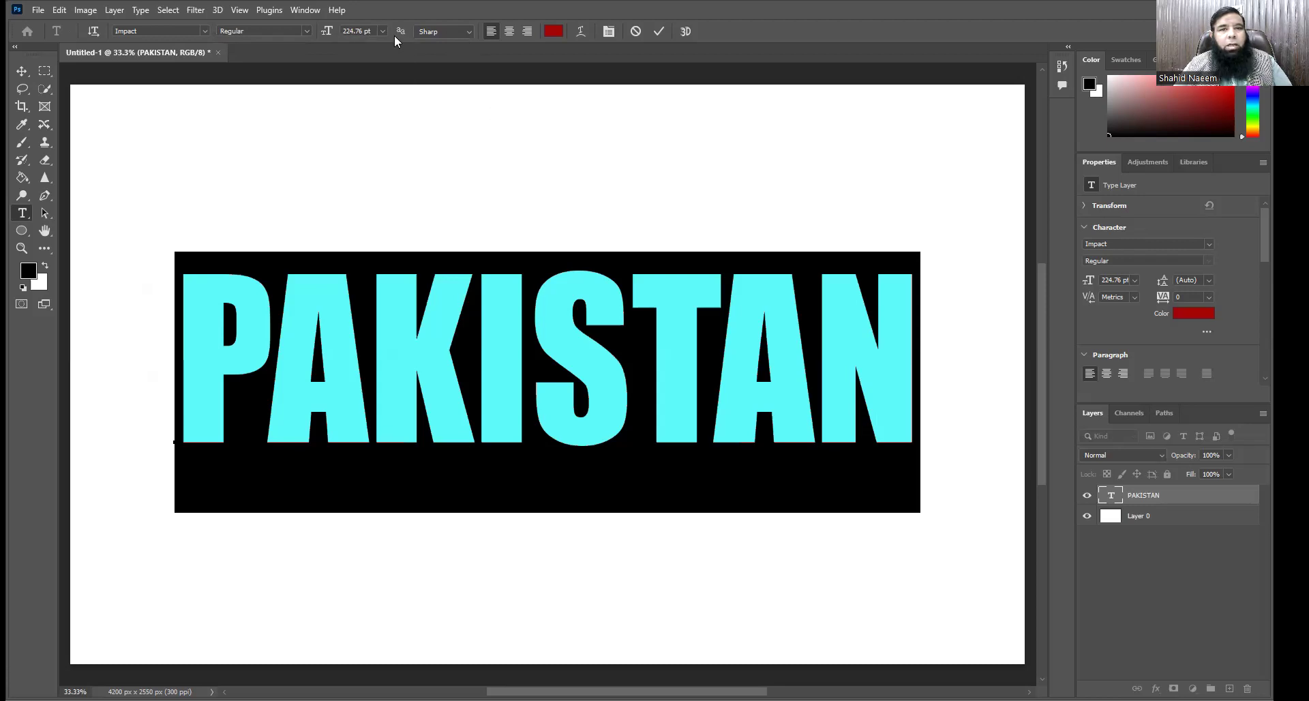
{"action": "left_click", "coordinate": [470, 33]}
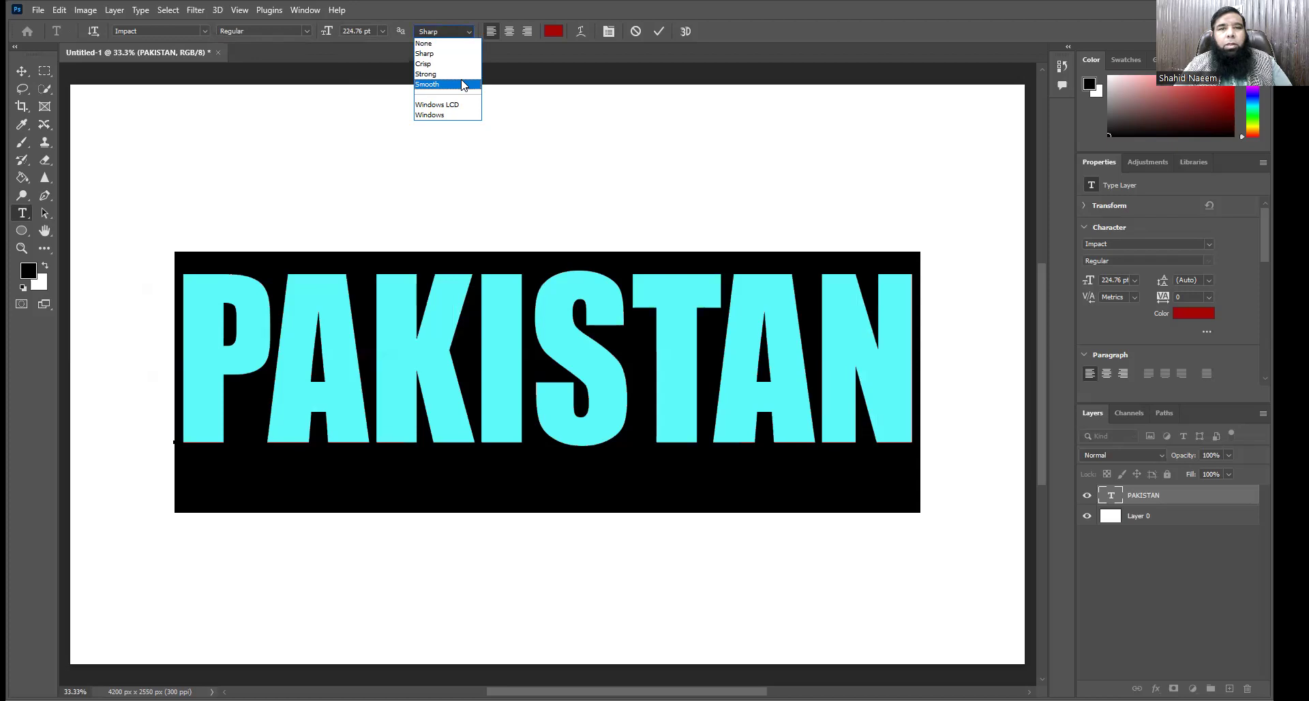
{"action": "left_click", "coordinate": [463, 84]}
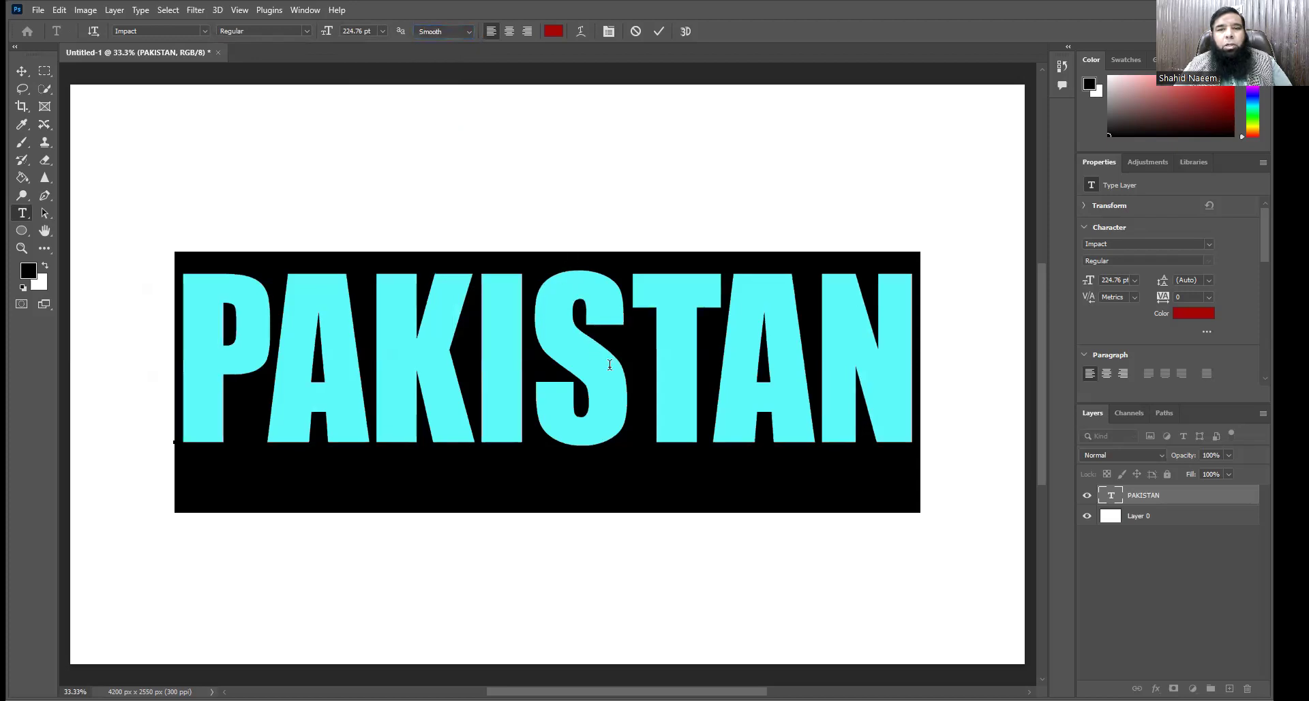
{"action": "left_click", "coordinate": [659, 422]}
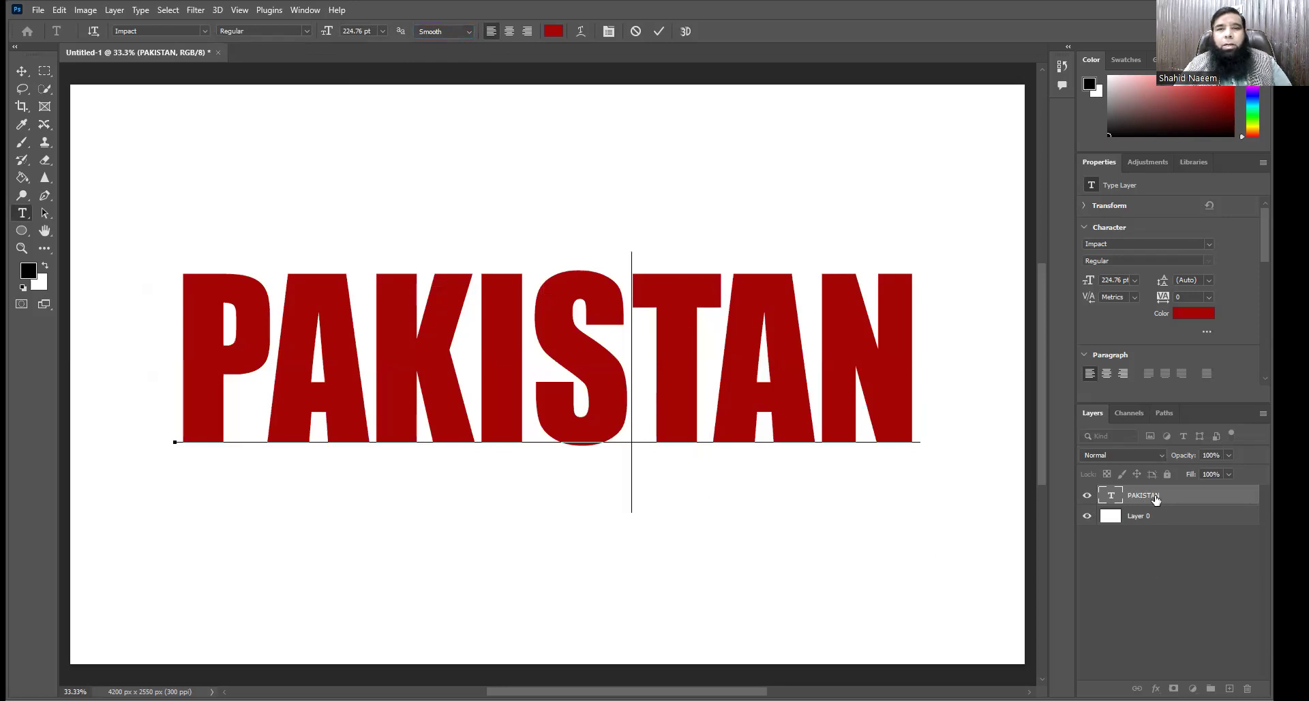
- Commit the text, open Layer Style on the PAKISTAN layer, and enable Stroke
{"action": "left_click", "coordinate": [21, 71]}
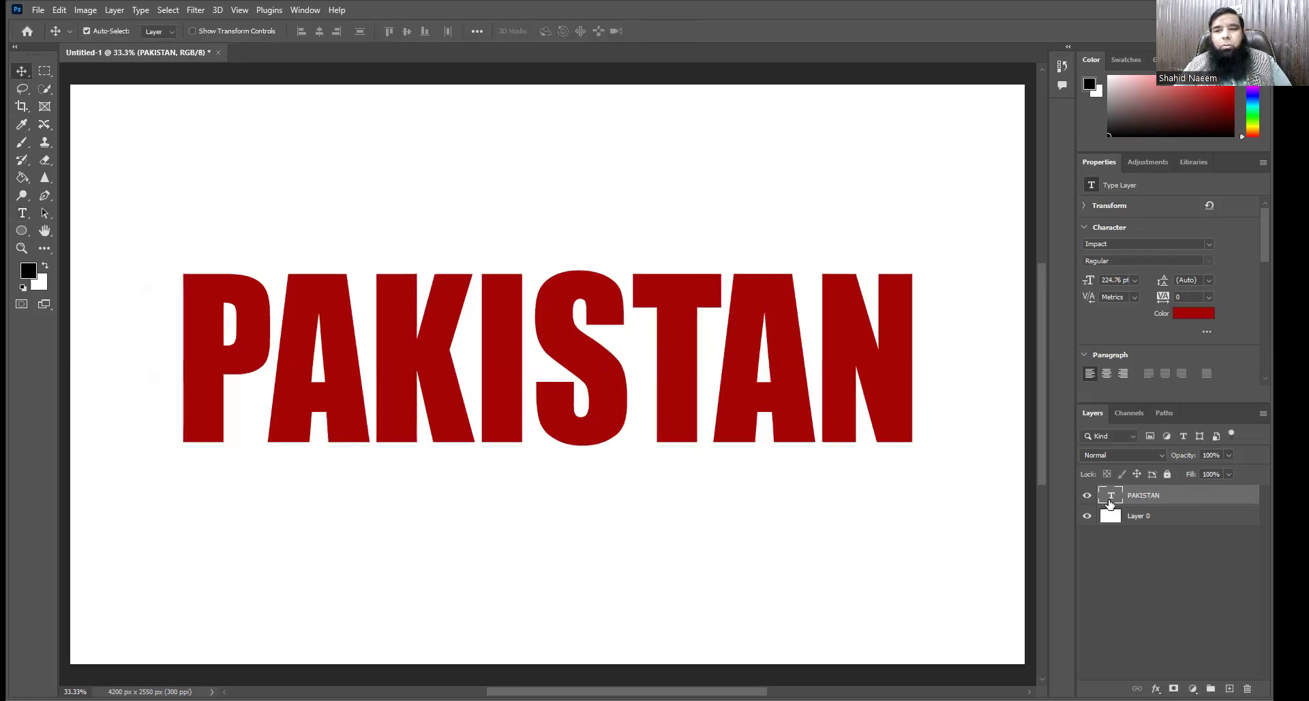
{"action": "double_click", "coordinate": [1182, 498]}
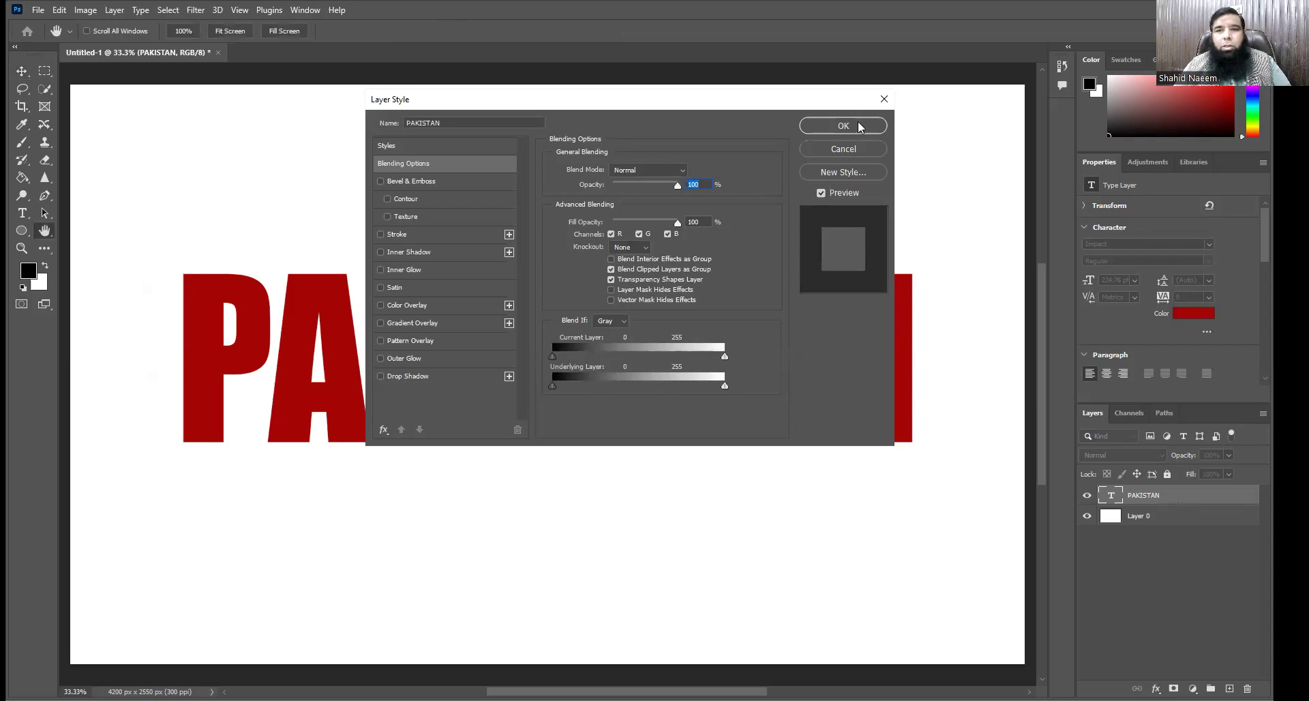
{"action": "left_click_drag", "start_coordinate": [782, 132], "coordinate": [1021, 203]}
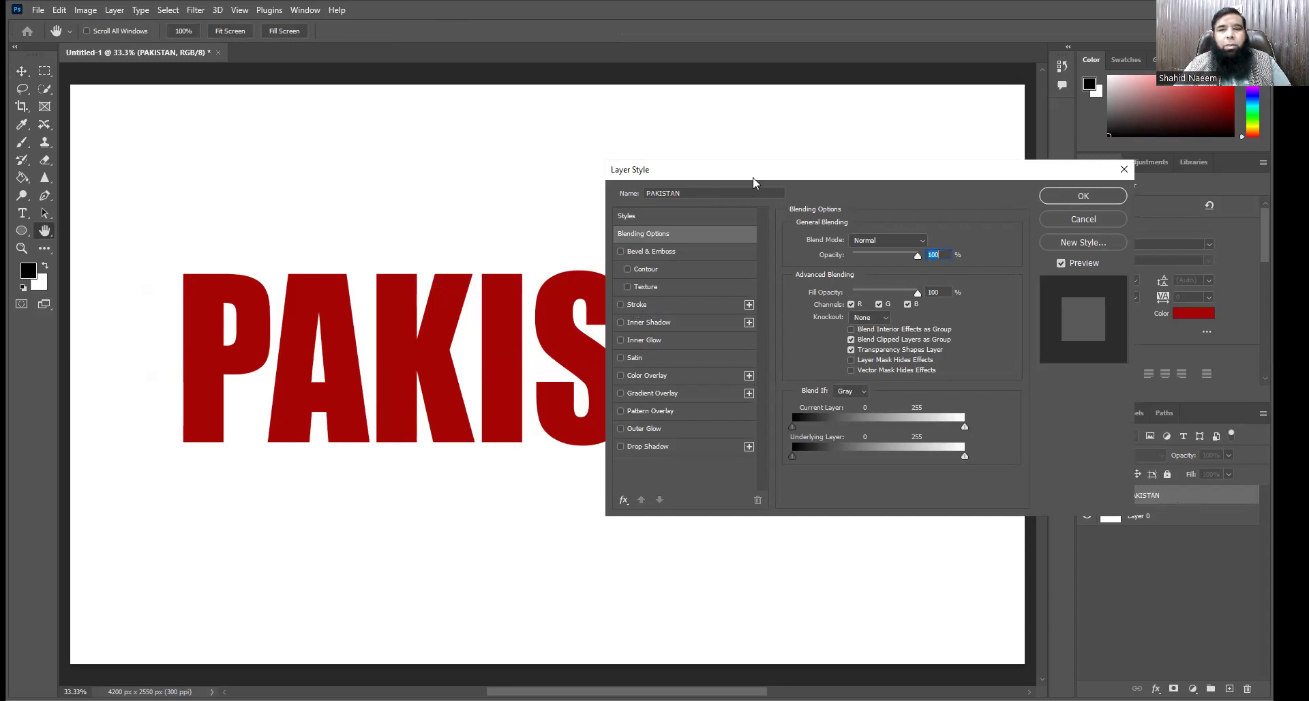
{"action": "left_click_drag", "start_coordinate": [755, 179], "coordinate": [804, 178]}
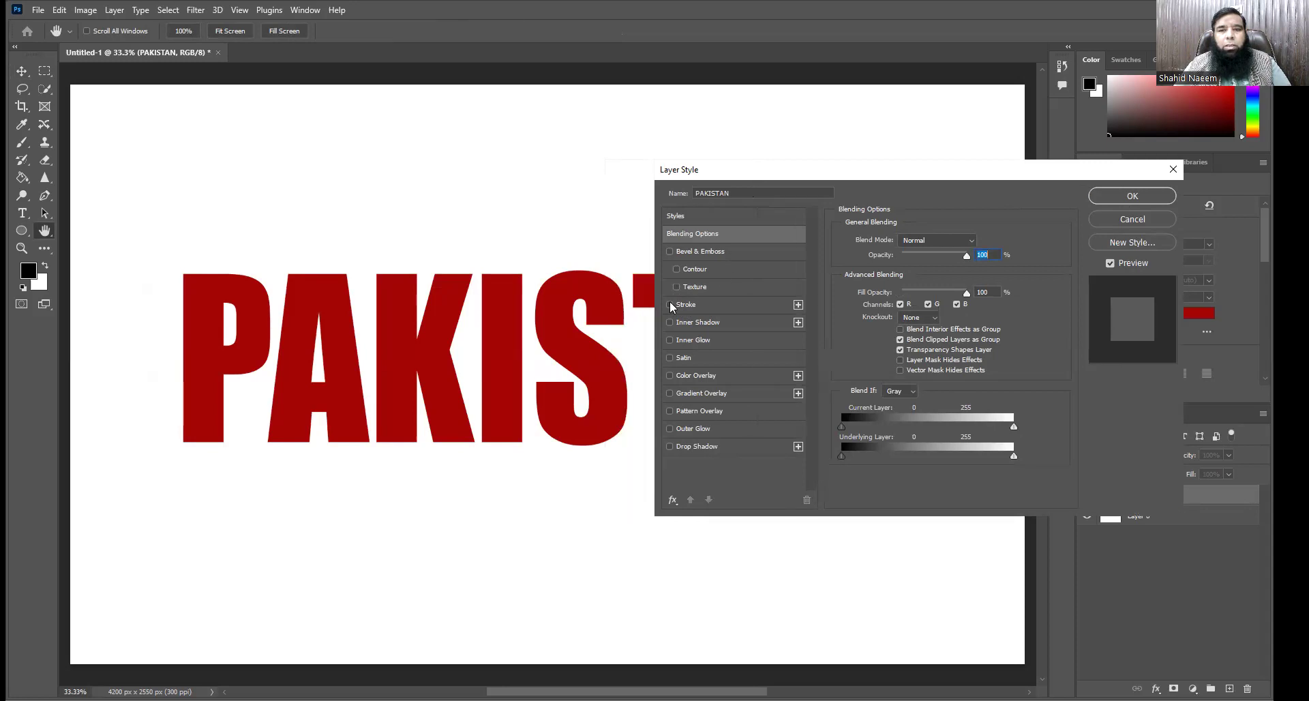
{"action": "left_click", "coordinate": [671, 305]}
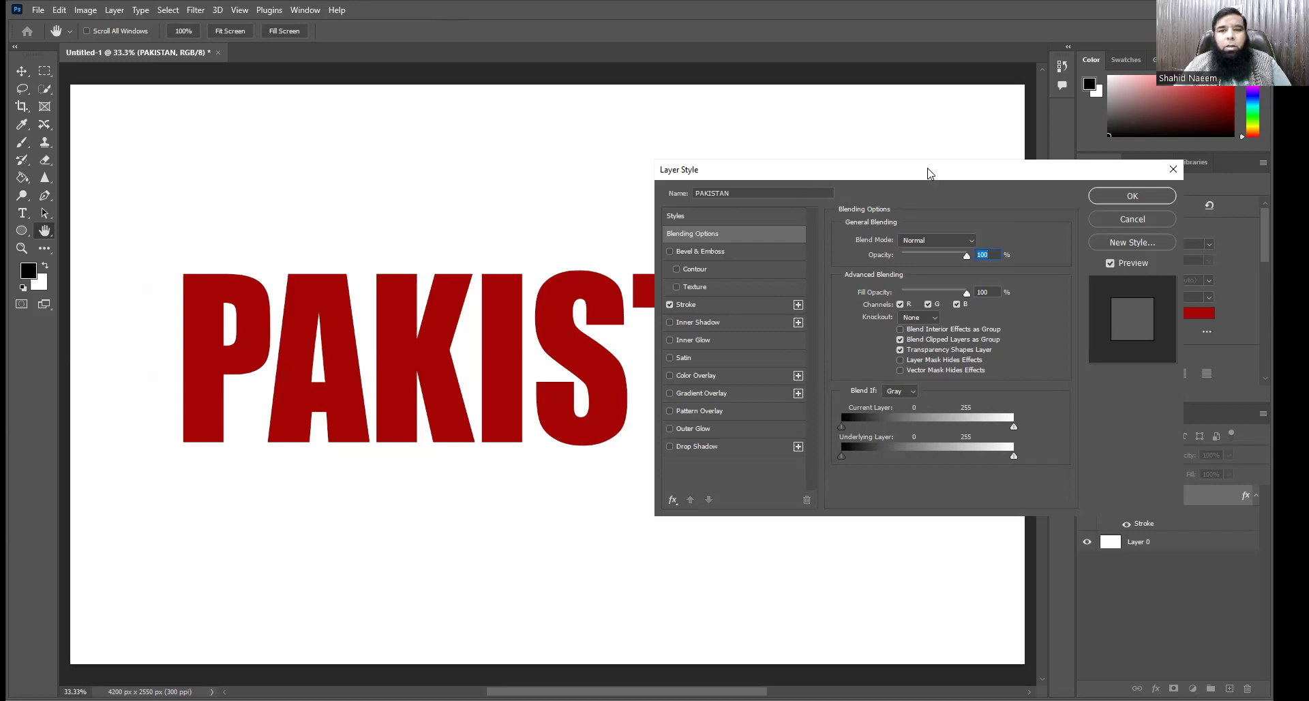
- Try stroke sizes and Outside/Inside positions, settling on Center position
{"action": "left_click_drag", "start_coordinate": [928, 172], "coordinate": [849, 187]}
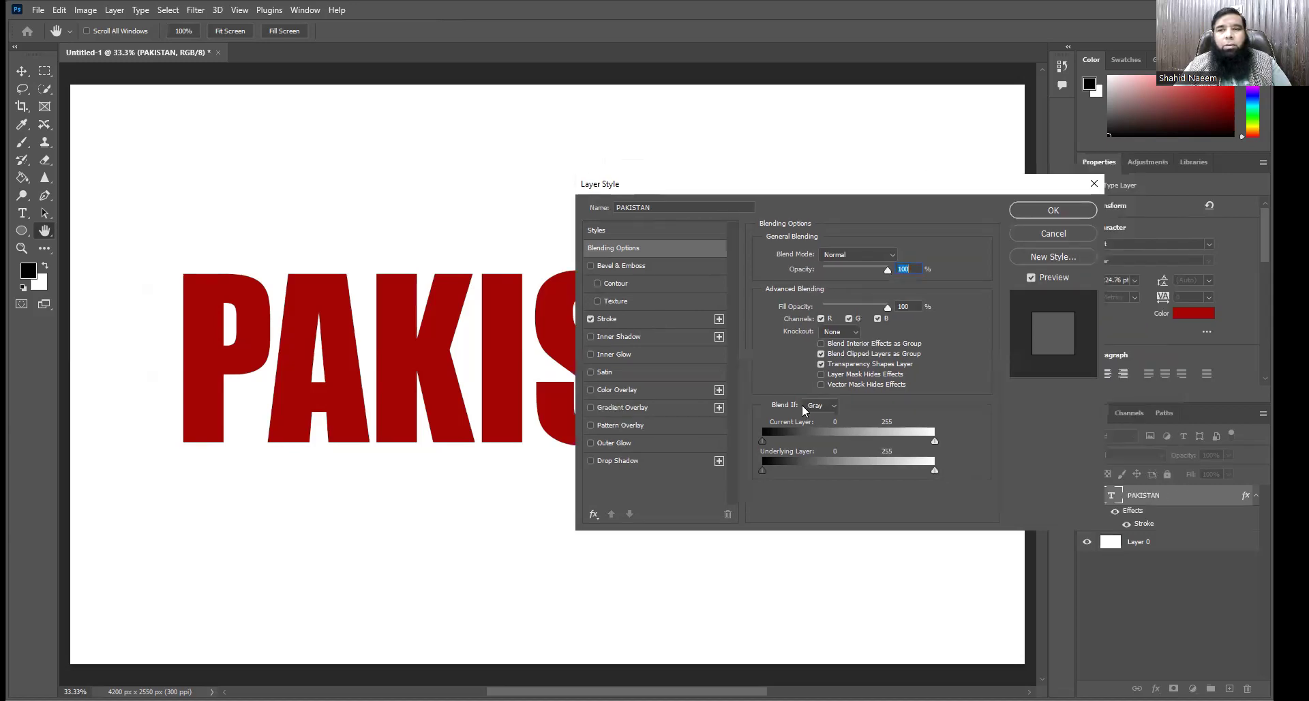
{"action": "left_click", "coordinate": [630, 320]}
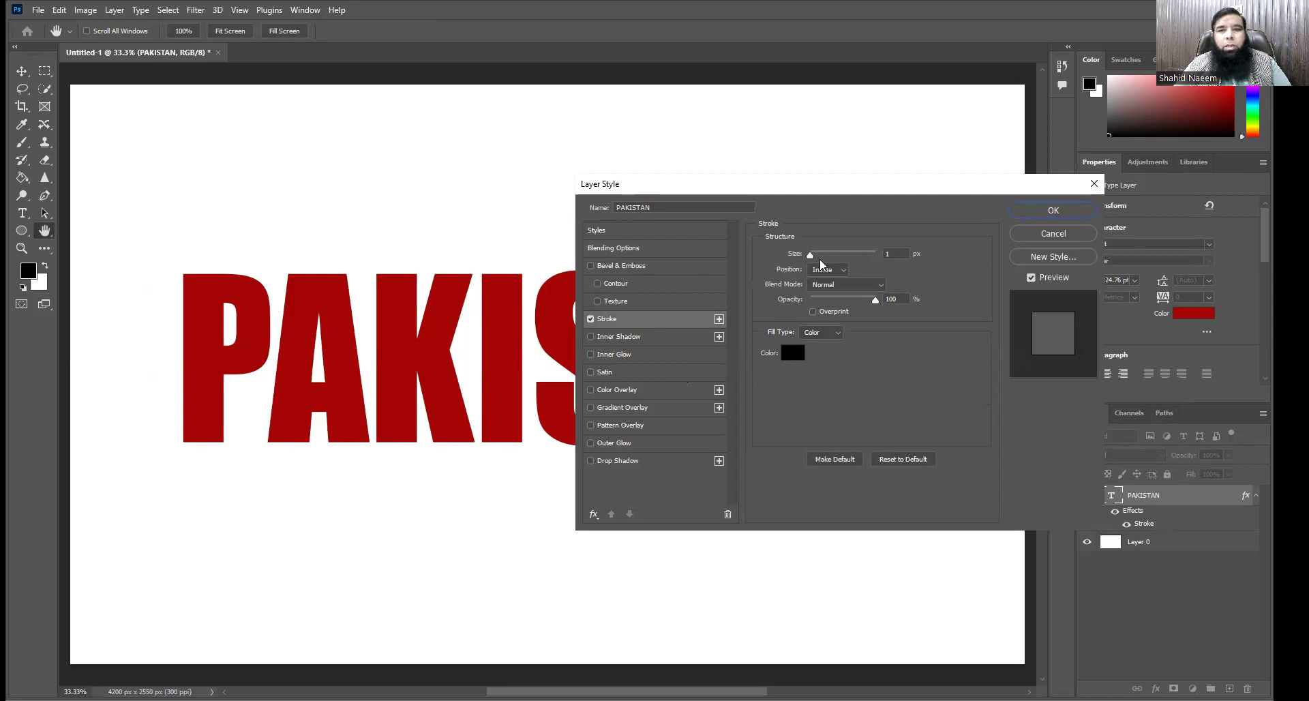
{"action": "left_click_drag", "start_coordinate": [811, 254], "coordinate": [818, 257]}
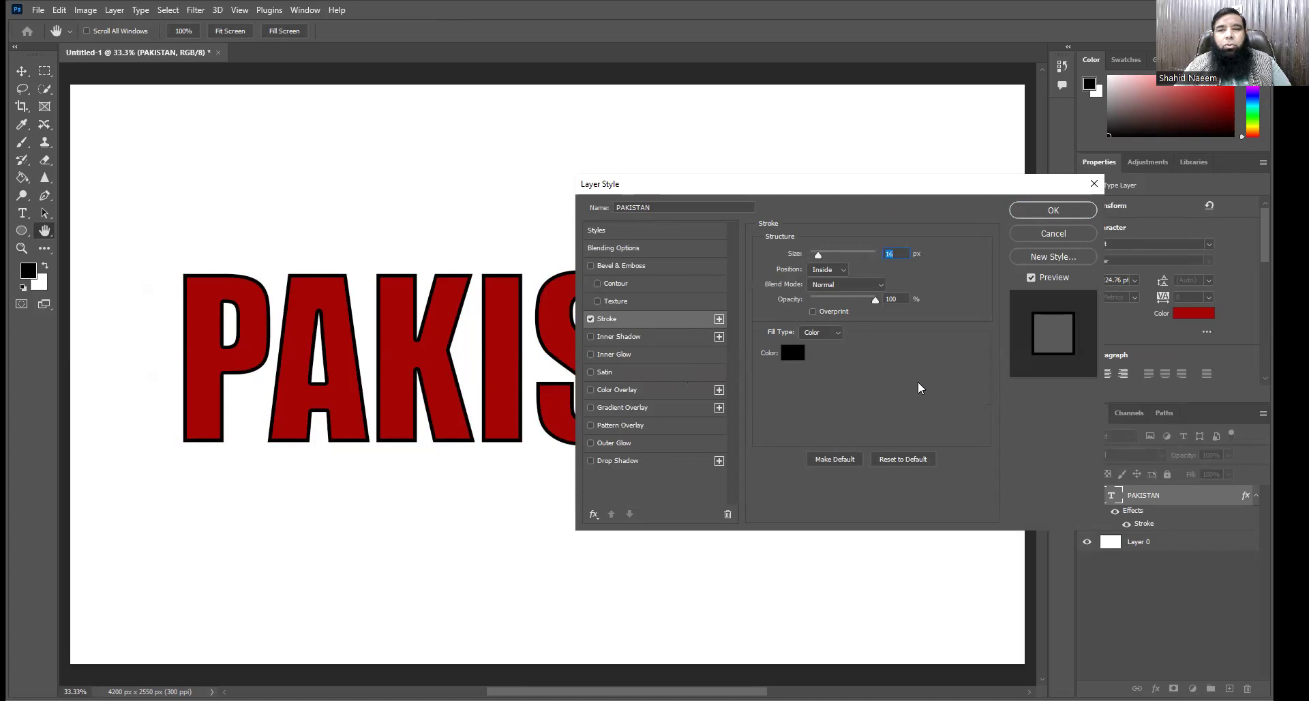
{"action": "mouse_move", "coordinate": [814, 257]}
{"action": "left_mouse_down"}
{"action": "mouse_move", "coordinate": [834, 256]}
{"action": "mouse_move", "coordinate": [819, 255]}
{"action": "left_mouse_up"}
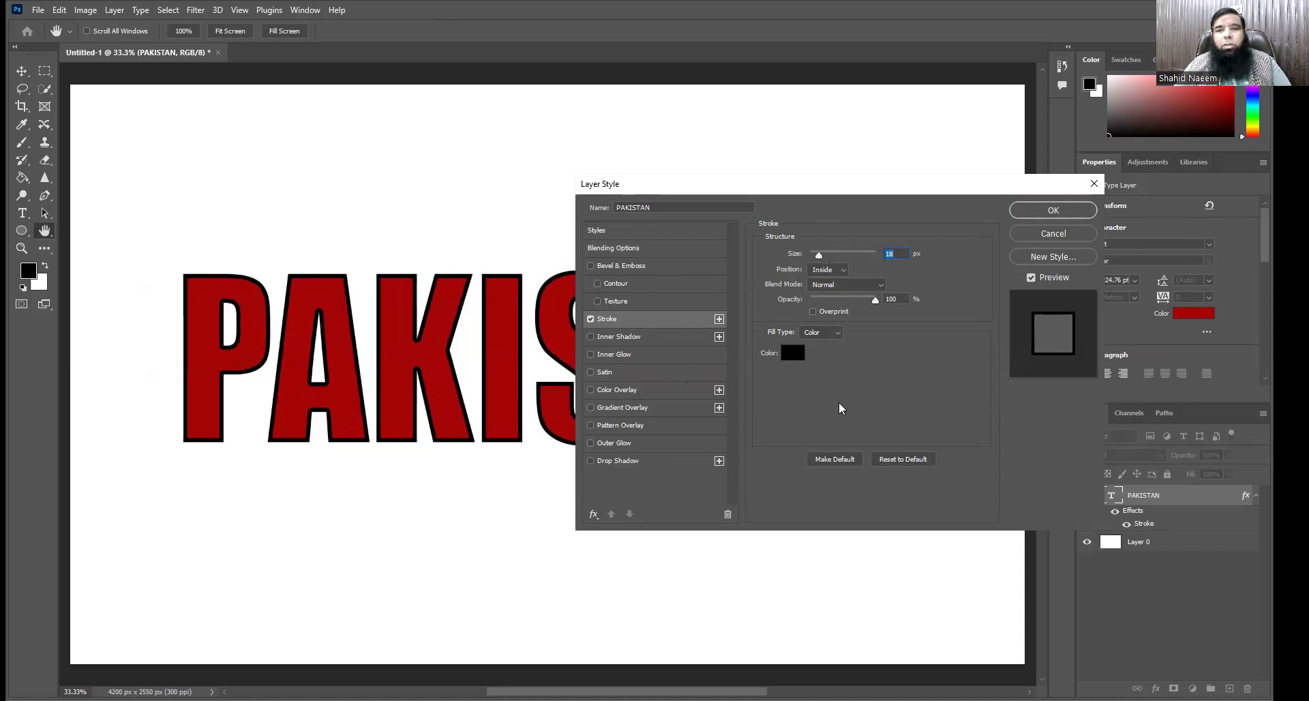
{"action": "left_click", "coordinate": [843, 270]}
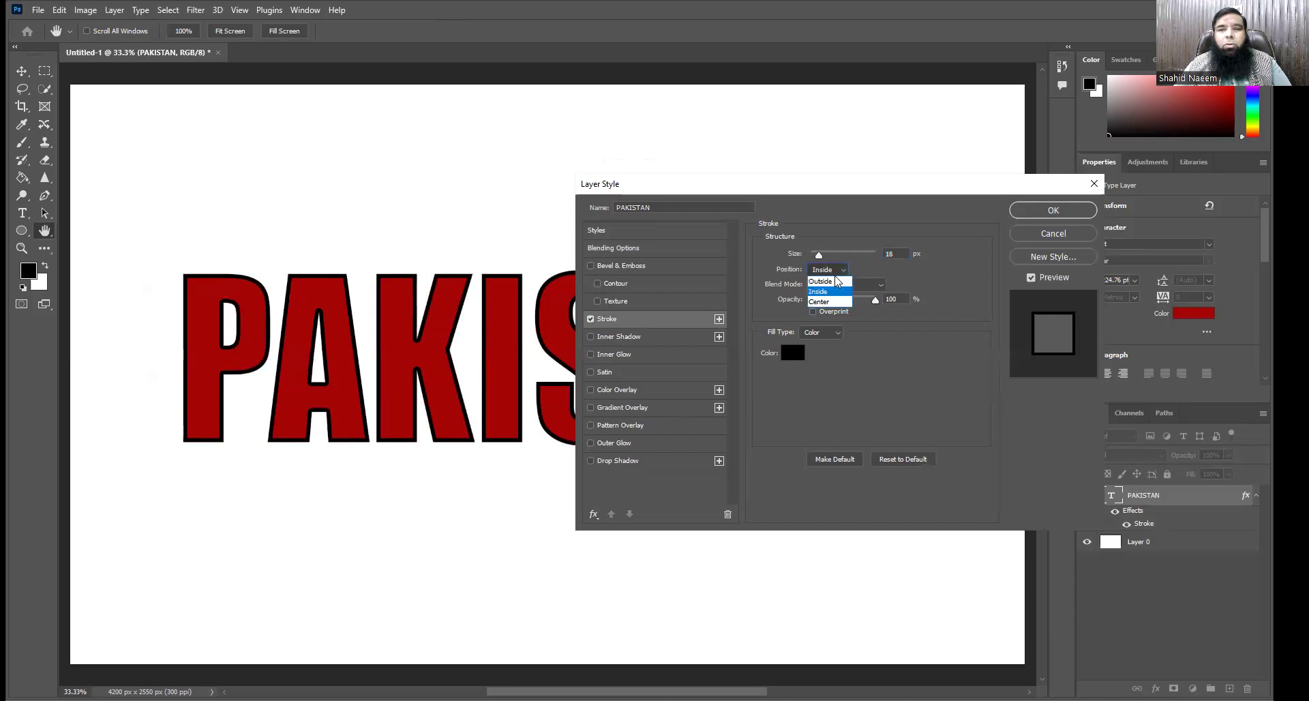
{"action": "left_click", "coordinate": [822, 280]}
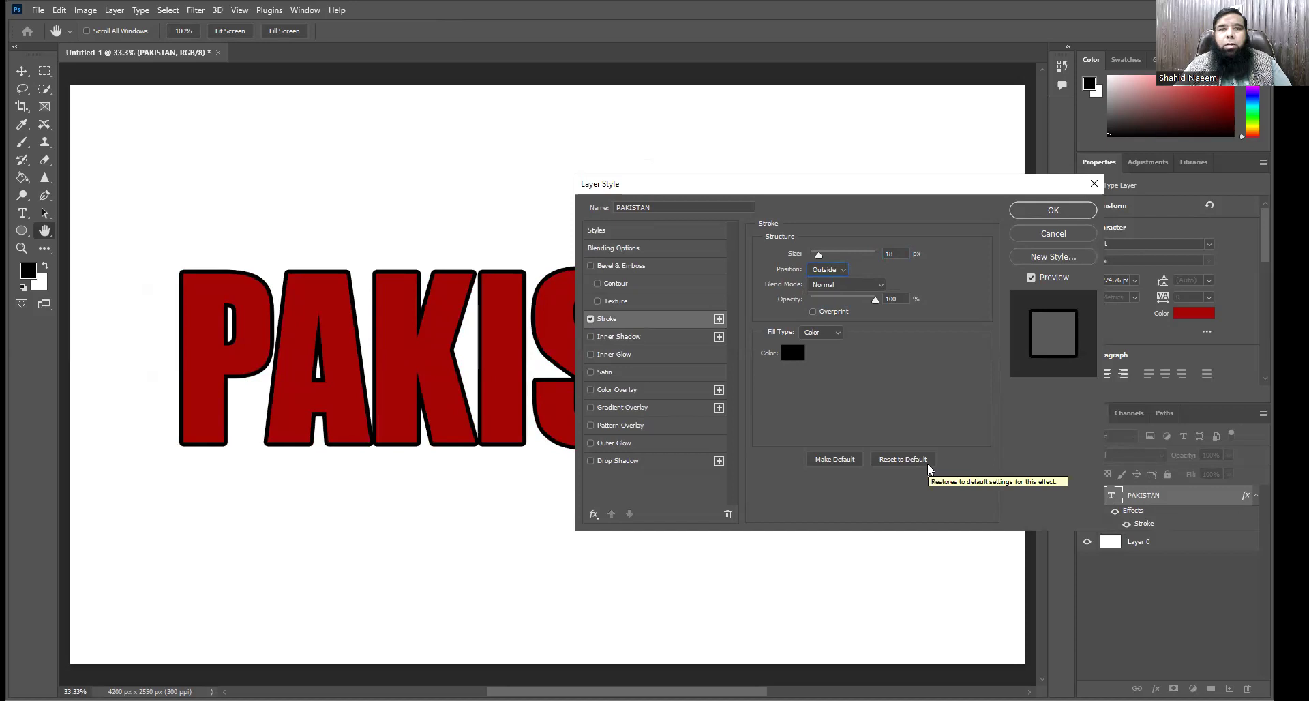
{"action": "left_click", "coordinate": [842, 270]}
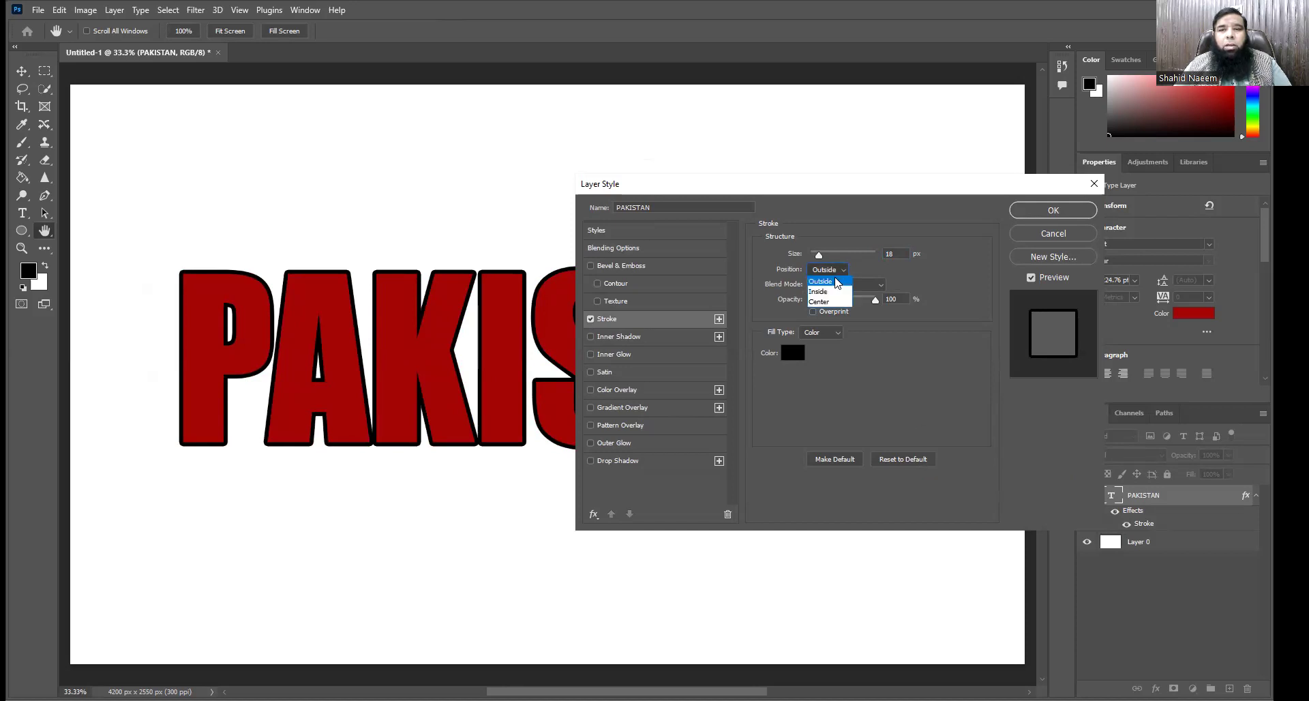
{"action": "left_click", "coordinate": [831, 292]}
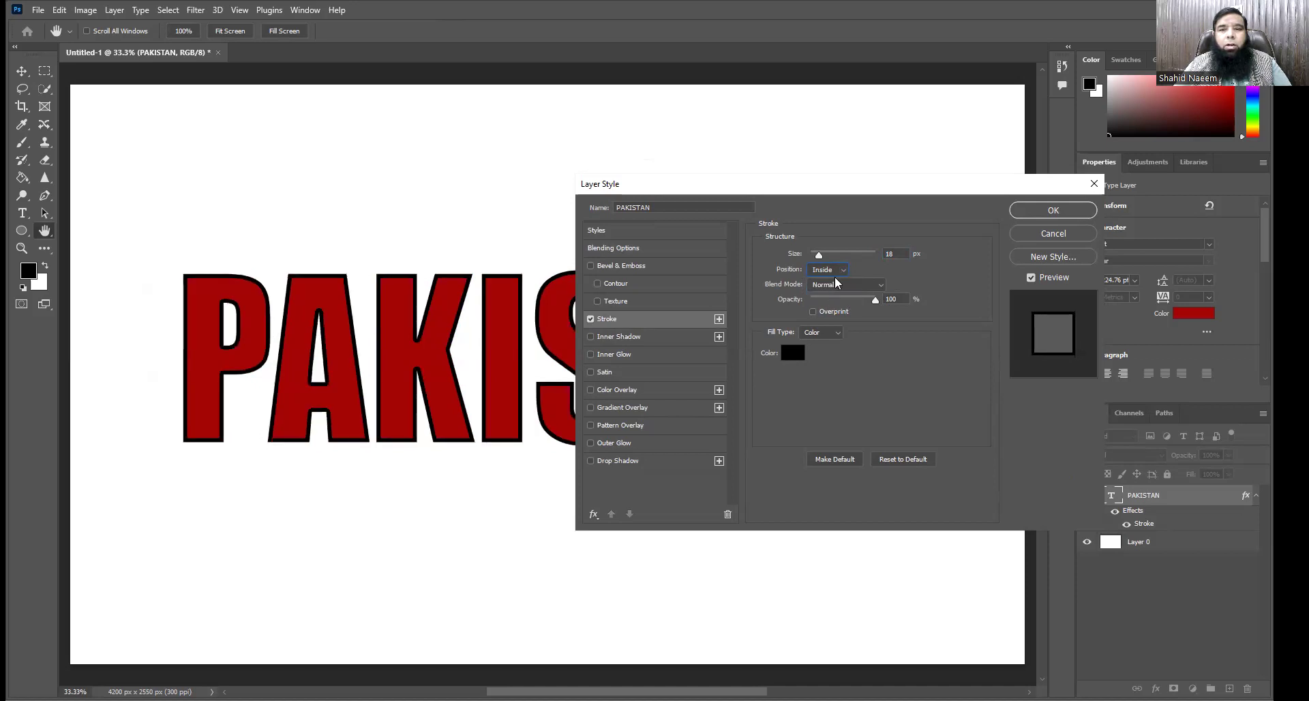
{"action": "left_click", "coordinate": [838, 271]}
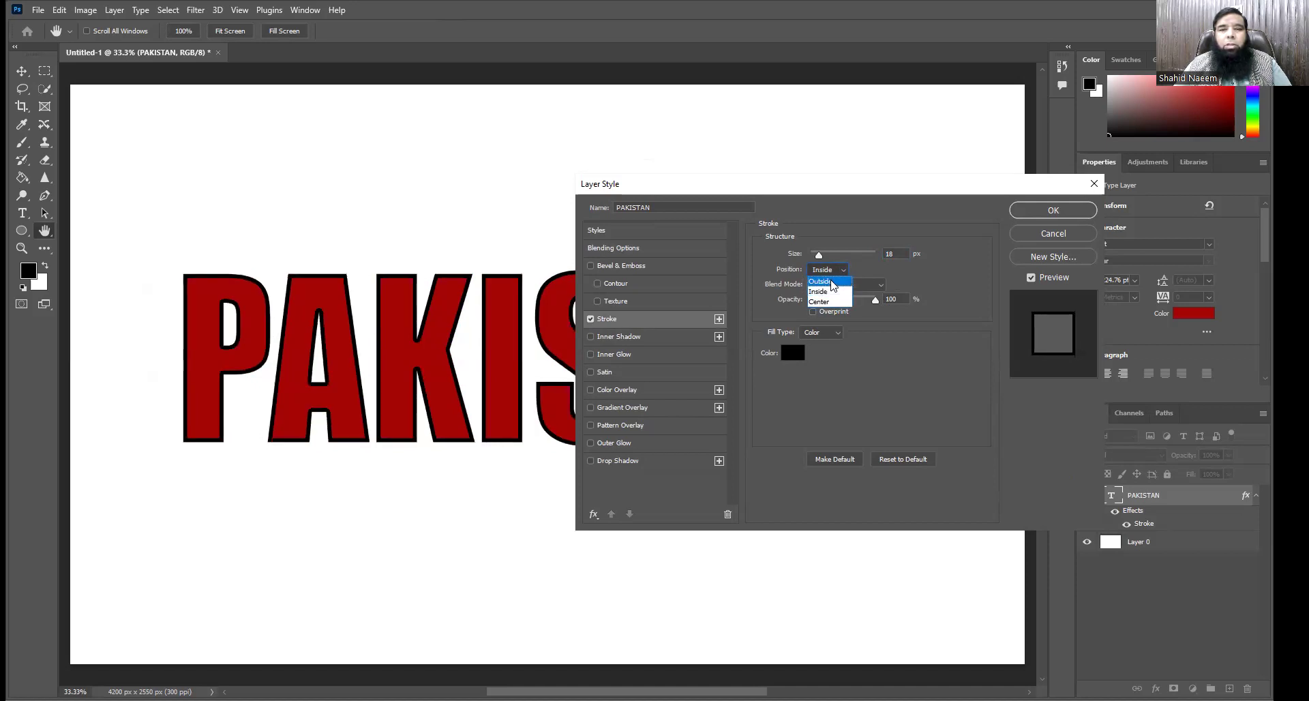
{"action": "left_click", "coordinate": [832, 282]}
{"action": "left_click", "coordinate": [834, 270]}
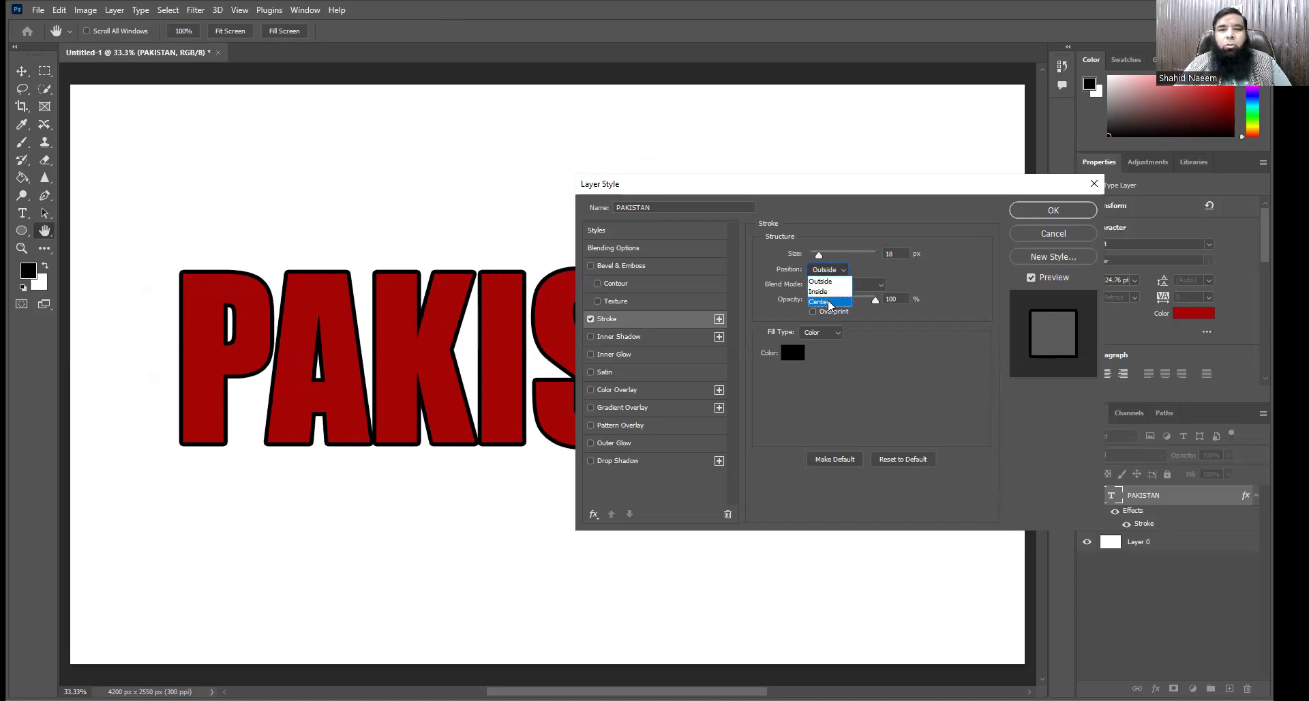
{"action": "left_click", "coordinate": [828, 302]}
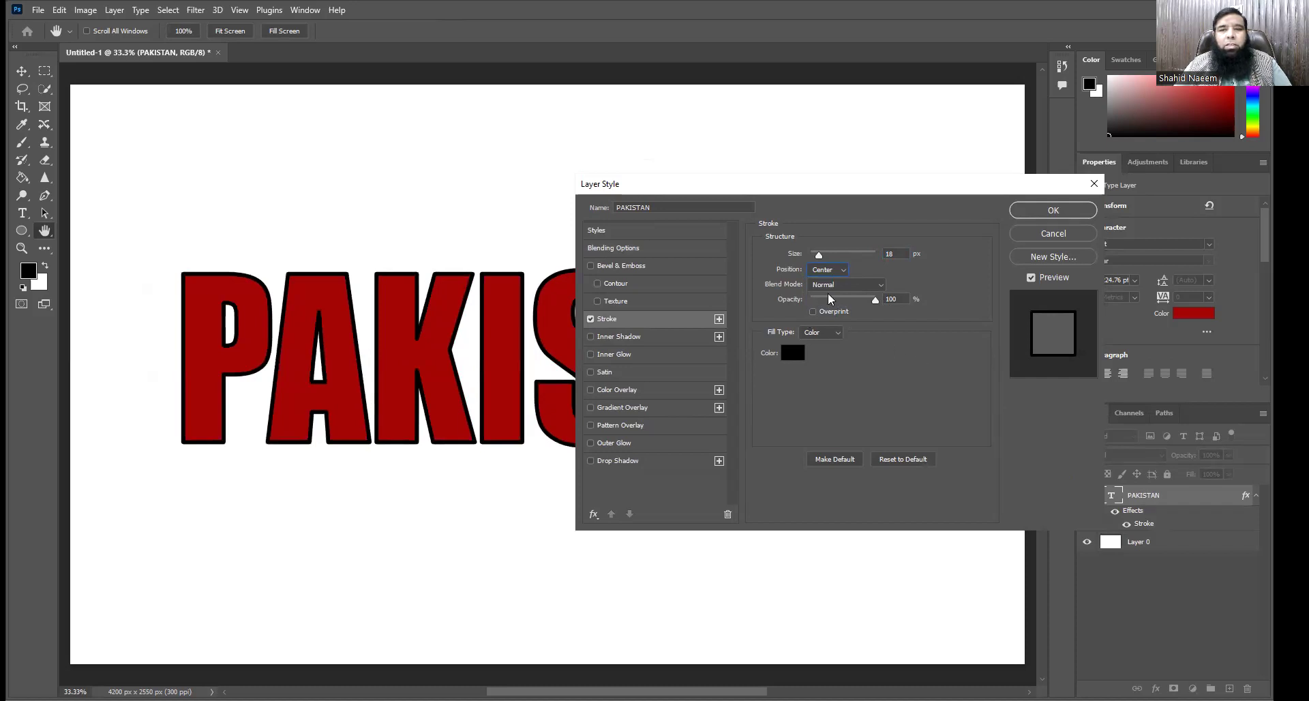
- Keep Normal blend mode and set the stroke to 24 px at 100% opacity
{"action": "left_click", "coordinate": [842, 285]}
{"action": "left_click_drag", "start_coordinate": [825, 257], "coordinate": [839, 255]}
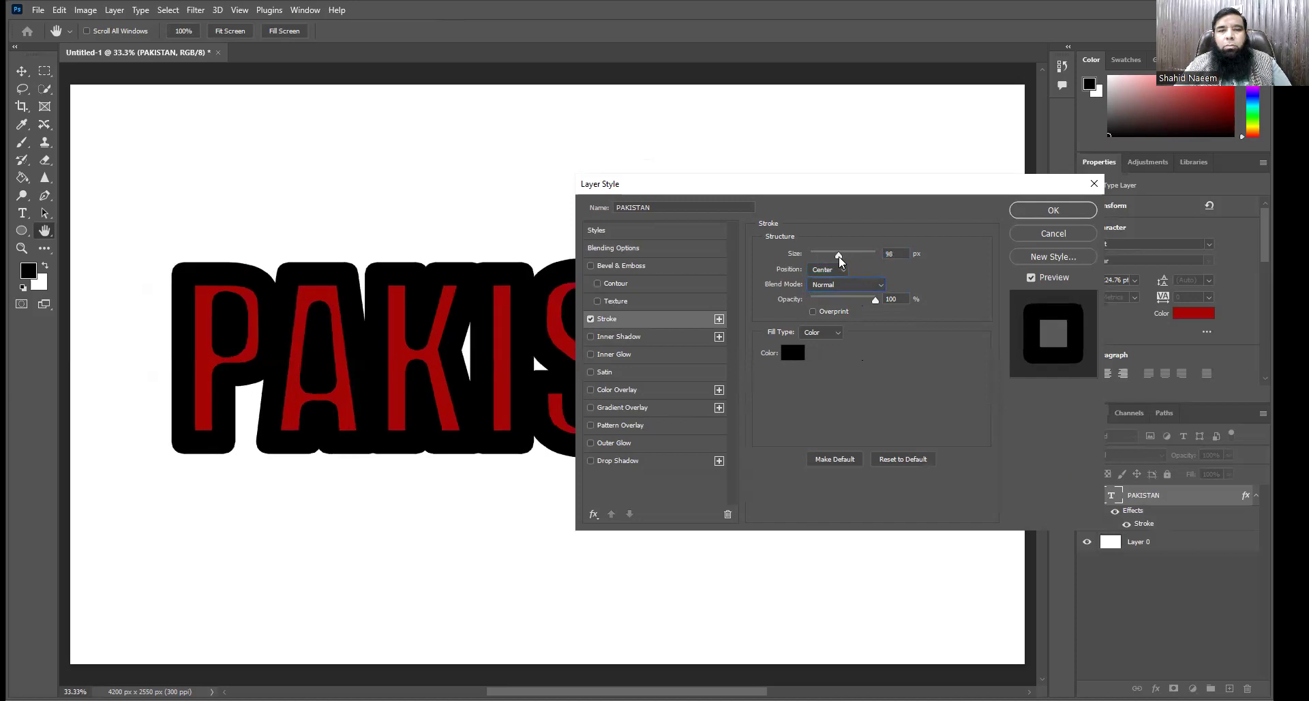
{"action": "left_click_drag", "start_coordinate": [876, 302], "coordinate": [825, 308]}
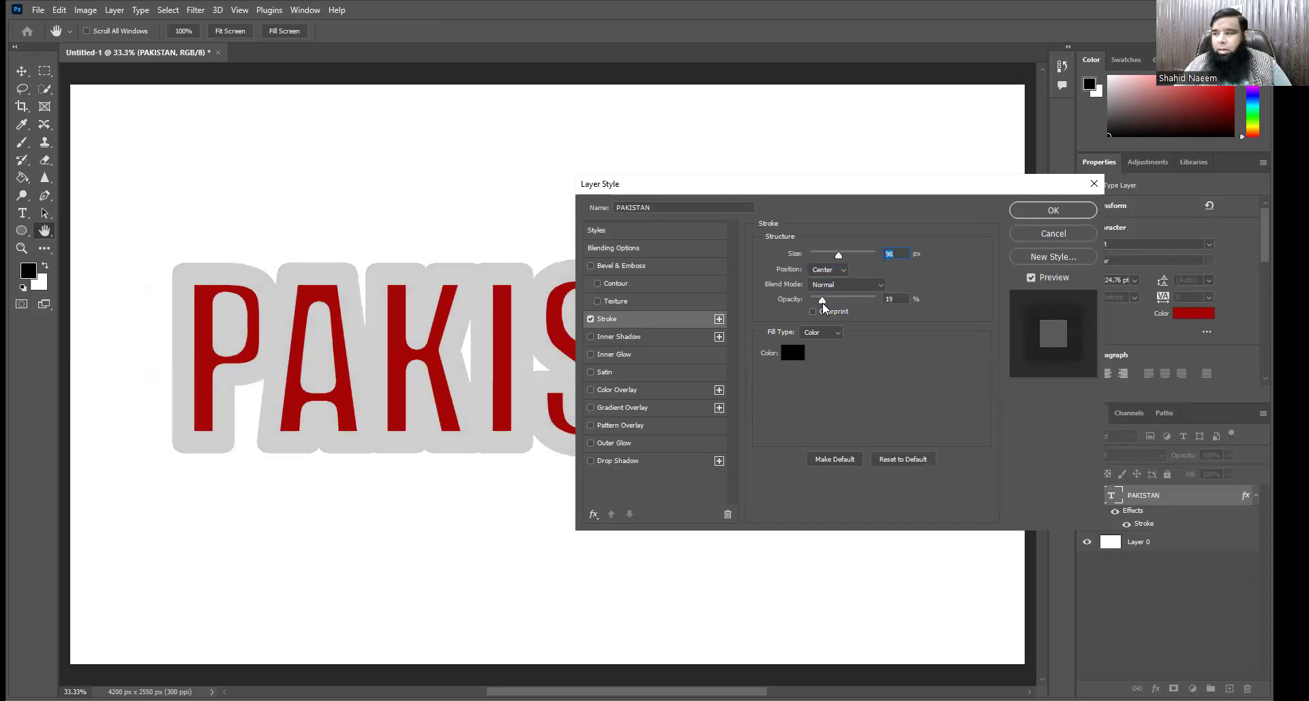
{"action": "left_click_drag", "start_coordinate": [824, 309], "coordinate": [876, 300]}
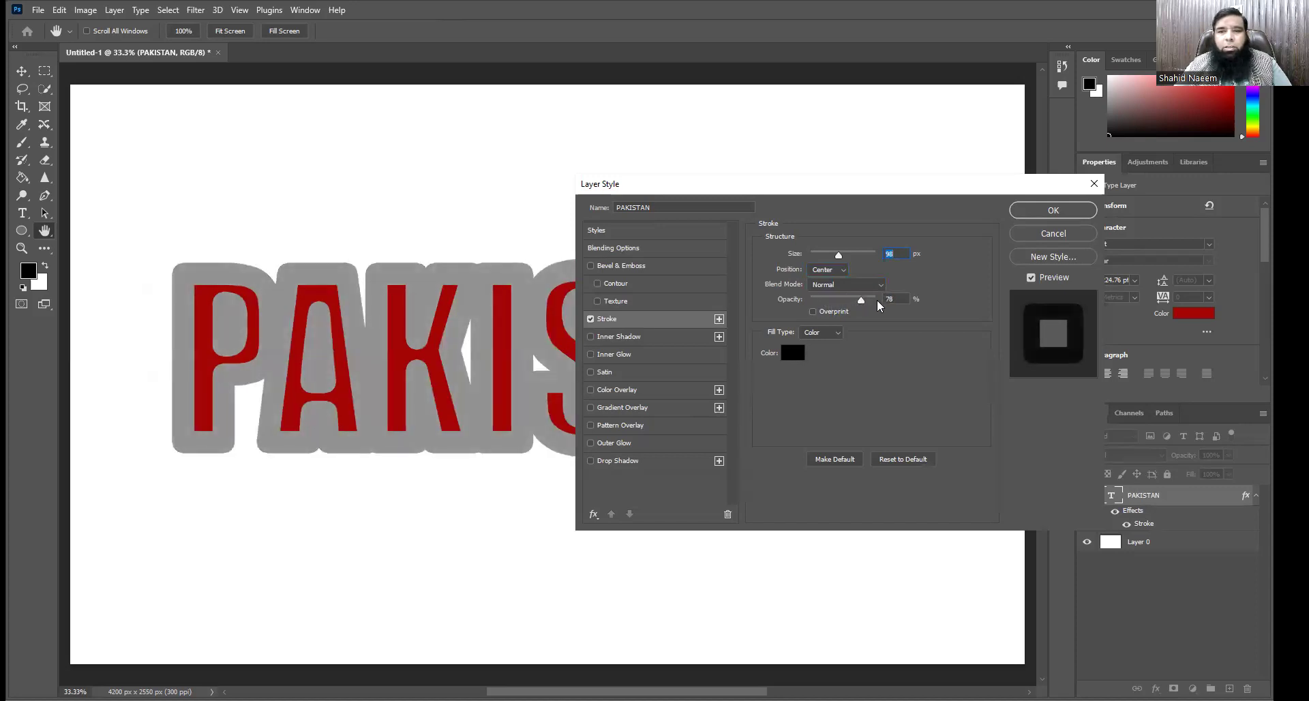
{"action": "left_click_drag", "start_coordinate": [823, 258], "coordinate": [822, 260]}
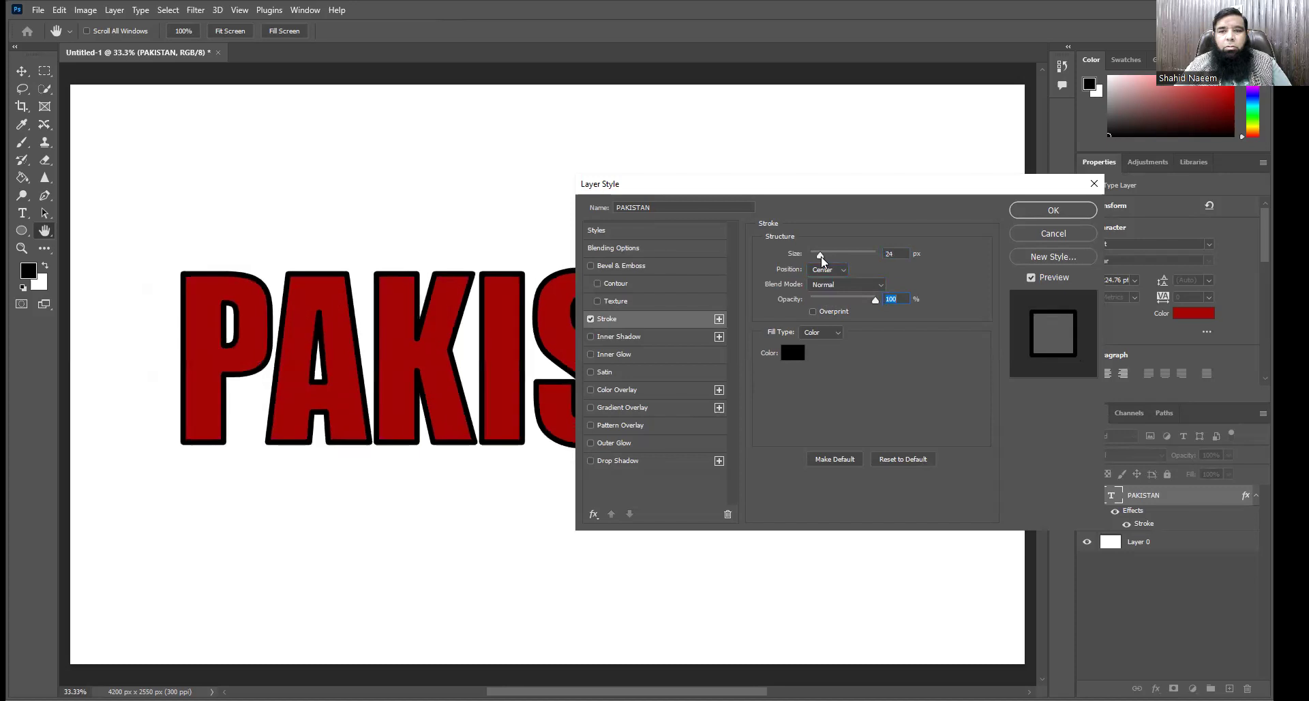
{"action": "left_click", "coordinate": [821, 260]}
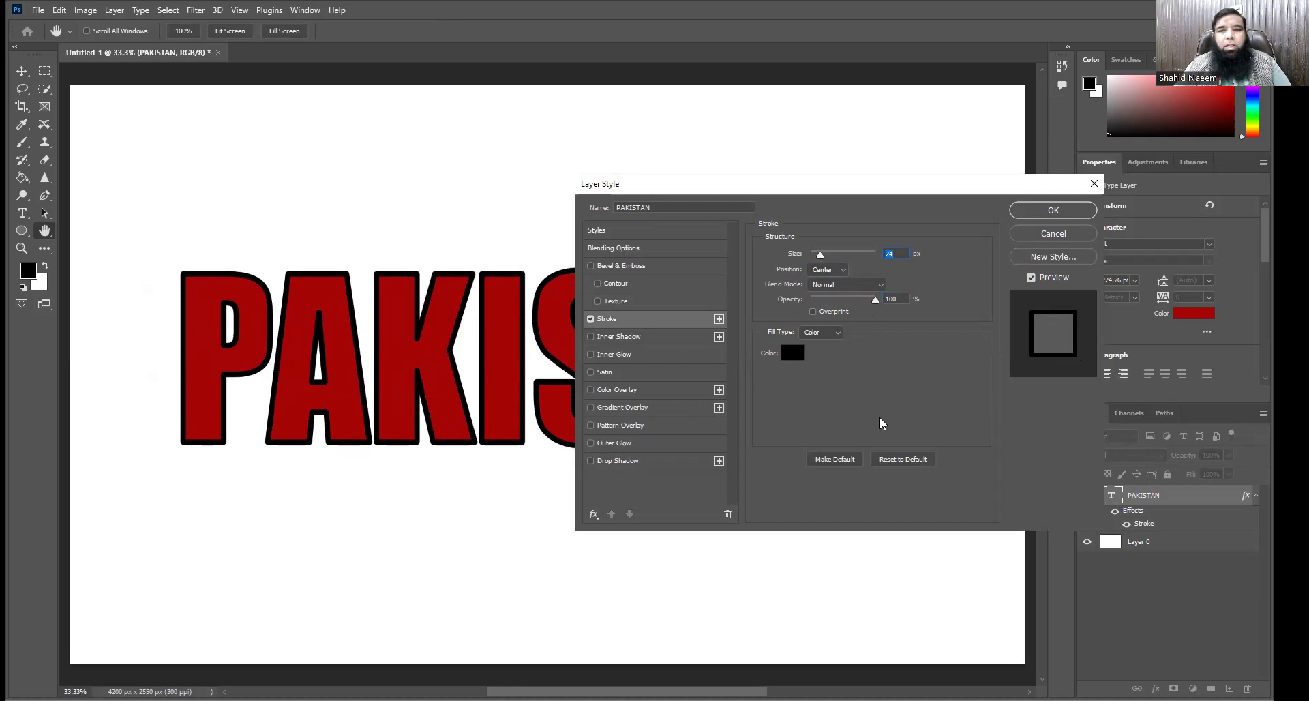
- Change the stroke colour to green, then to bright yellow f2fb03
{"action": "left_click", "coordinate": [832, 332]}
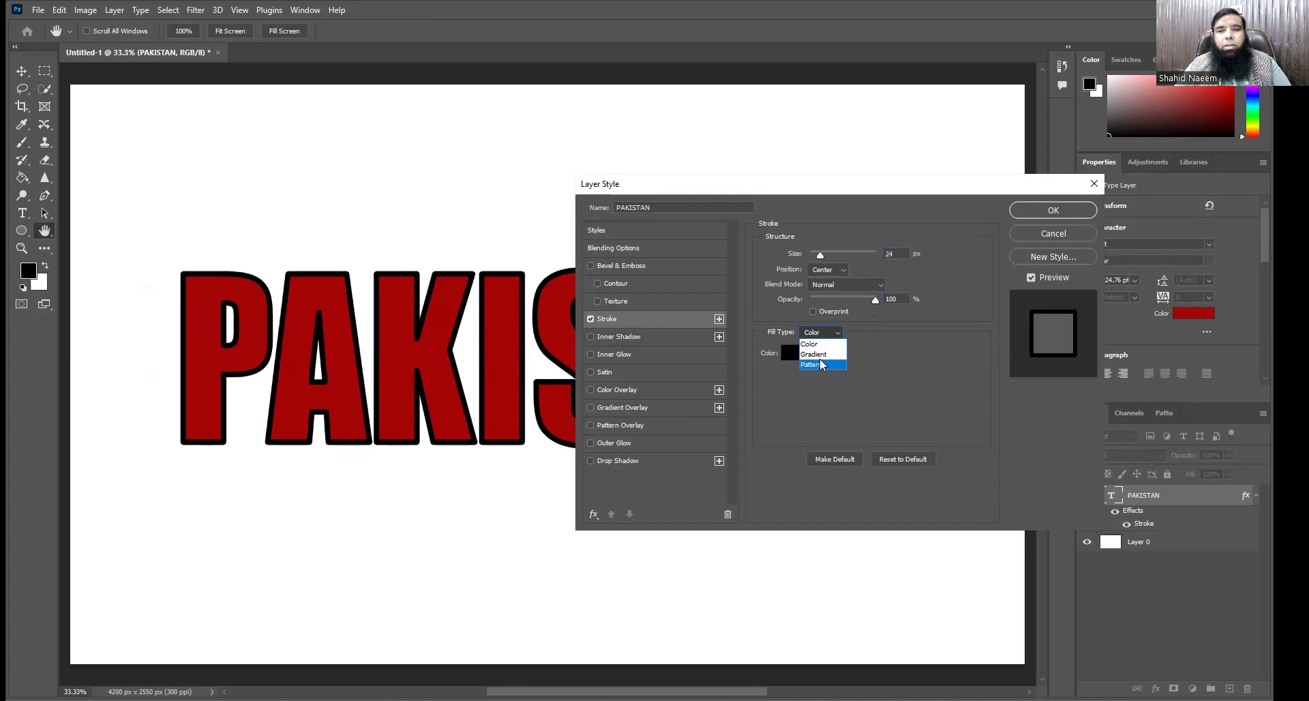
{"action": "left_click", "coordinate": [817, 348]}
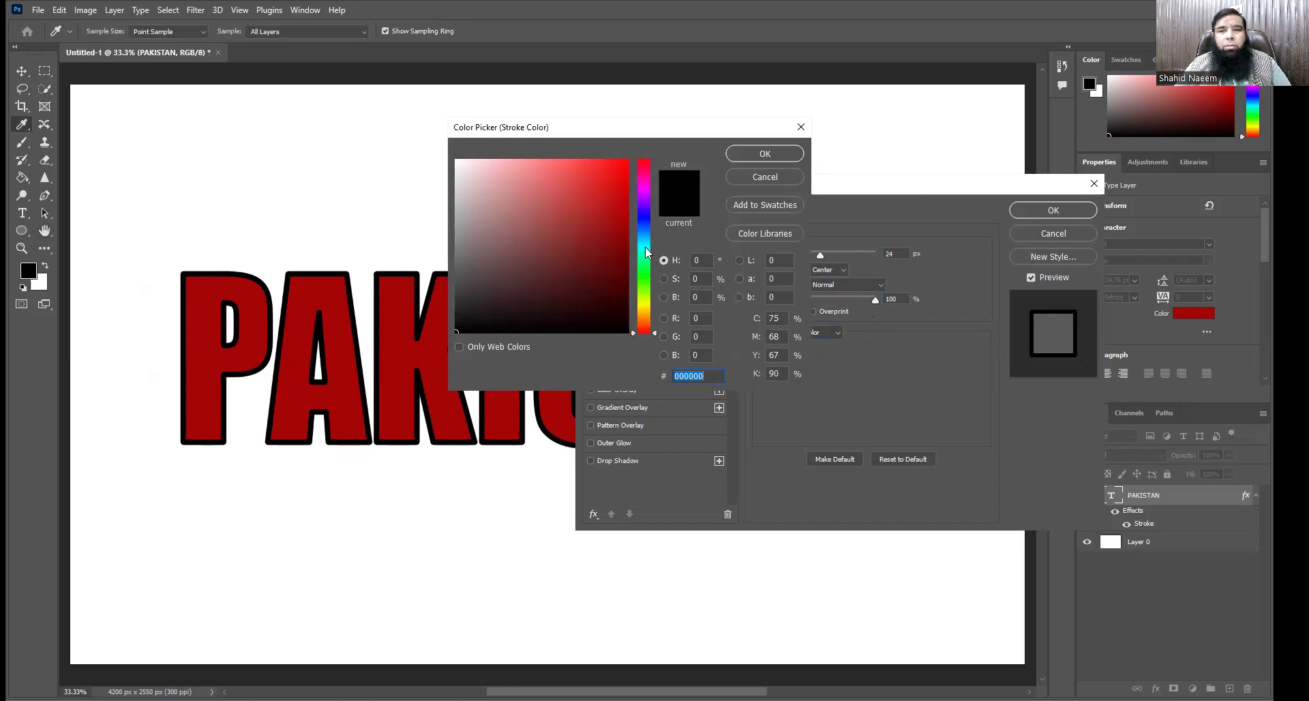
{"action": "left_click", "coordinate": [644, 255]}
{"action": "left_click", "coordinate": [627, 163]}
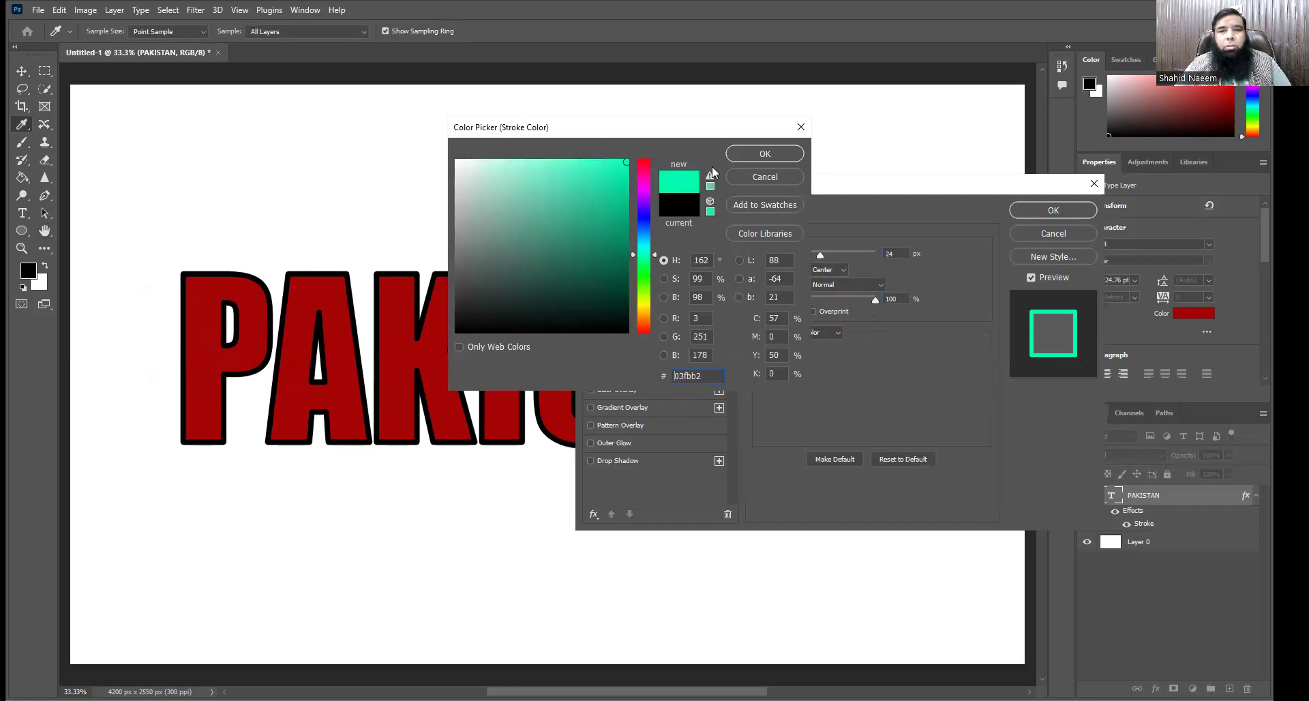
{"action": "left_click", "coordinate": [765, 154]}
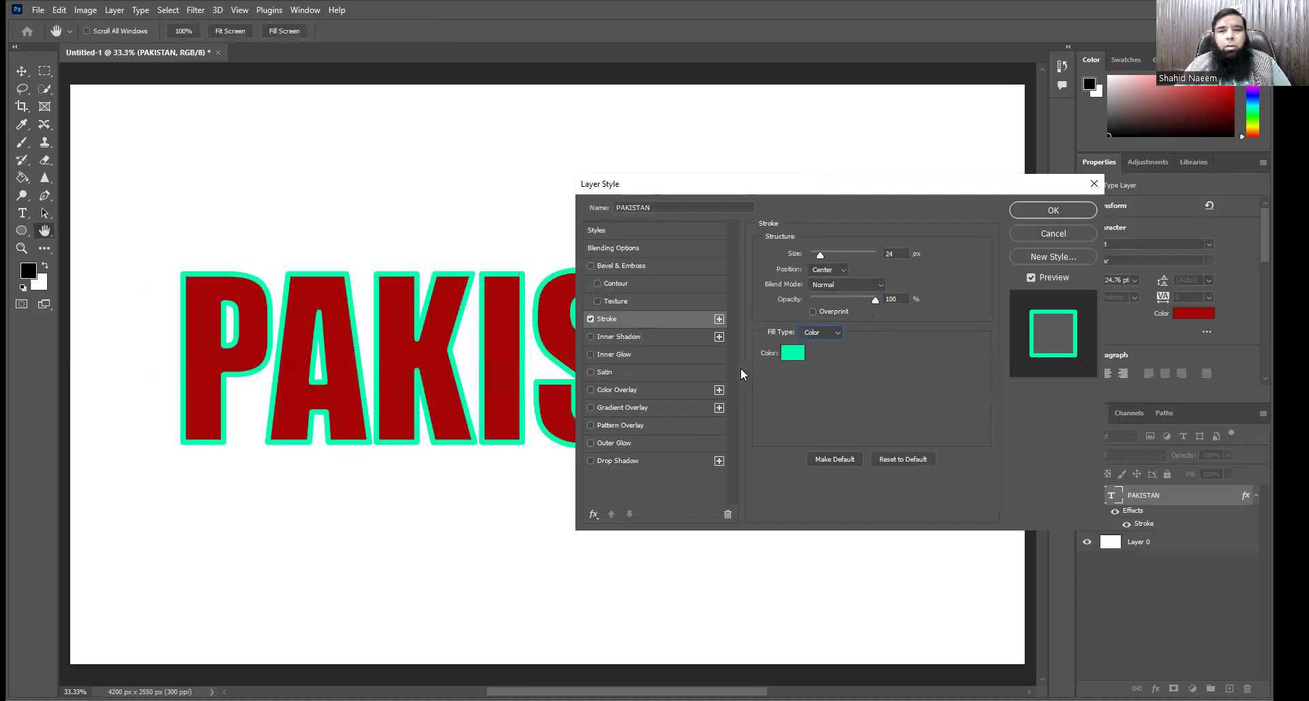
{"action": "left_click", "coordinate": [792, 352]}
{"action": "left_click", "coordinate": [643, 303]}
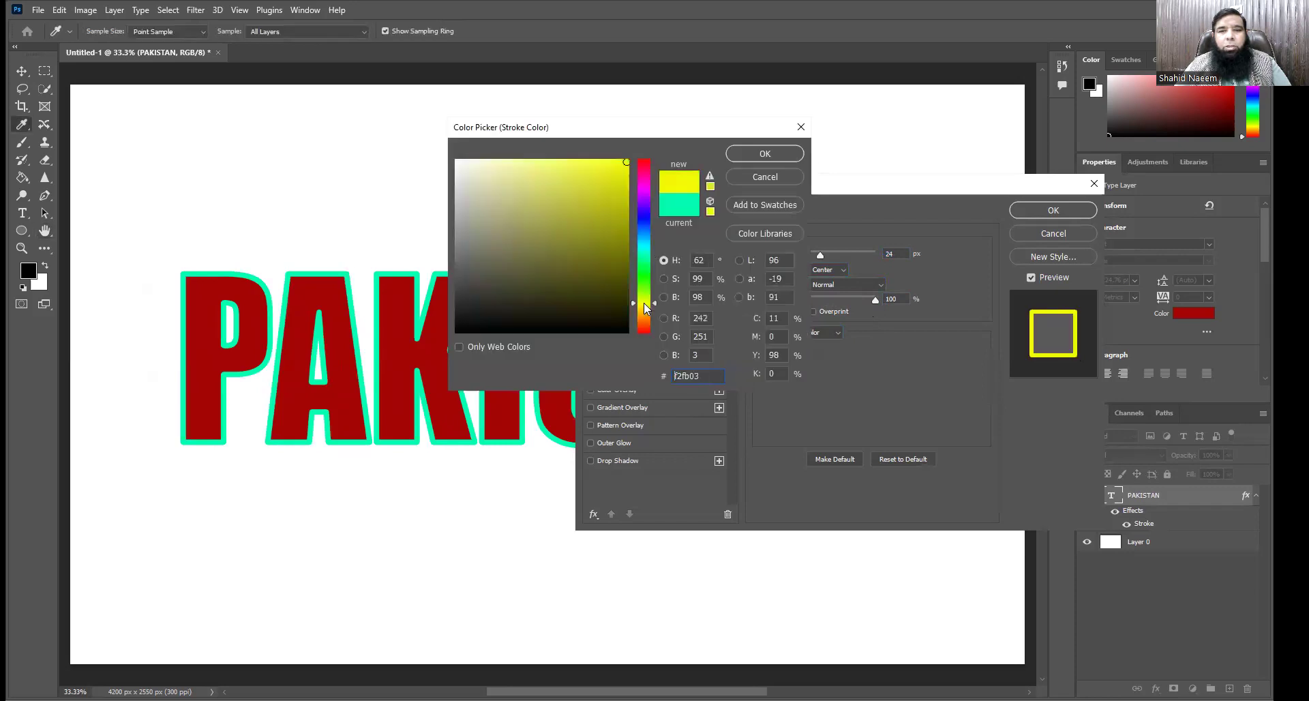
{"action": "left_click", "coordinate": [754, 152]}
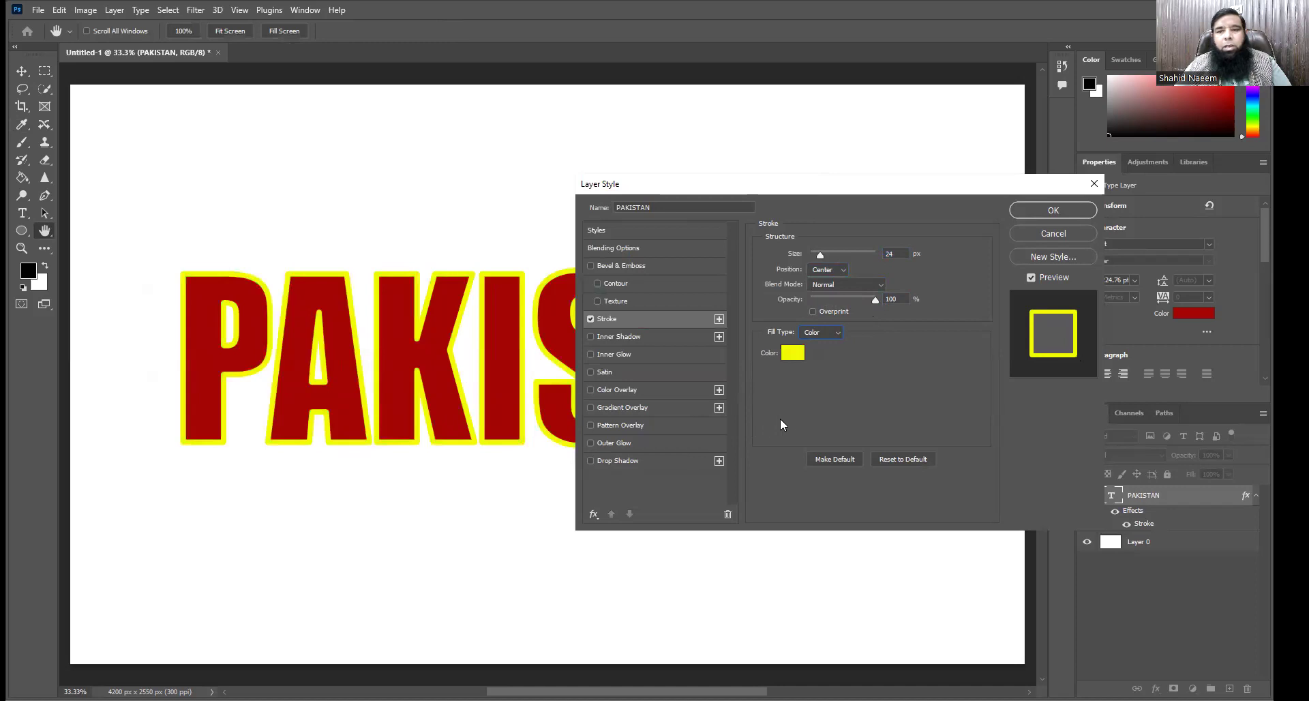
{"action": "left_click", "coordinate": [830, 335]}
- Fill the stroke with the Gray, White gradient and bring up its Gradient Editor
{"action": "left_click", "coordinate": [813, 354]}
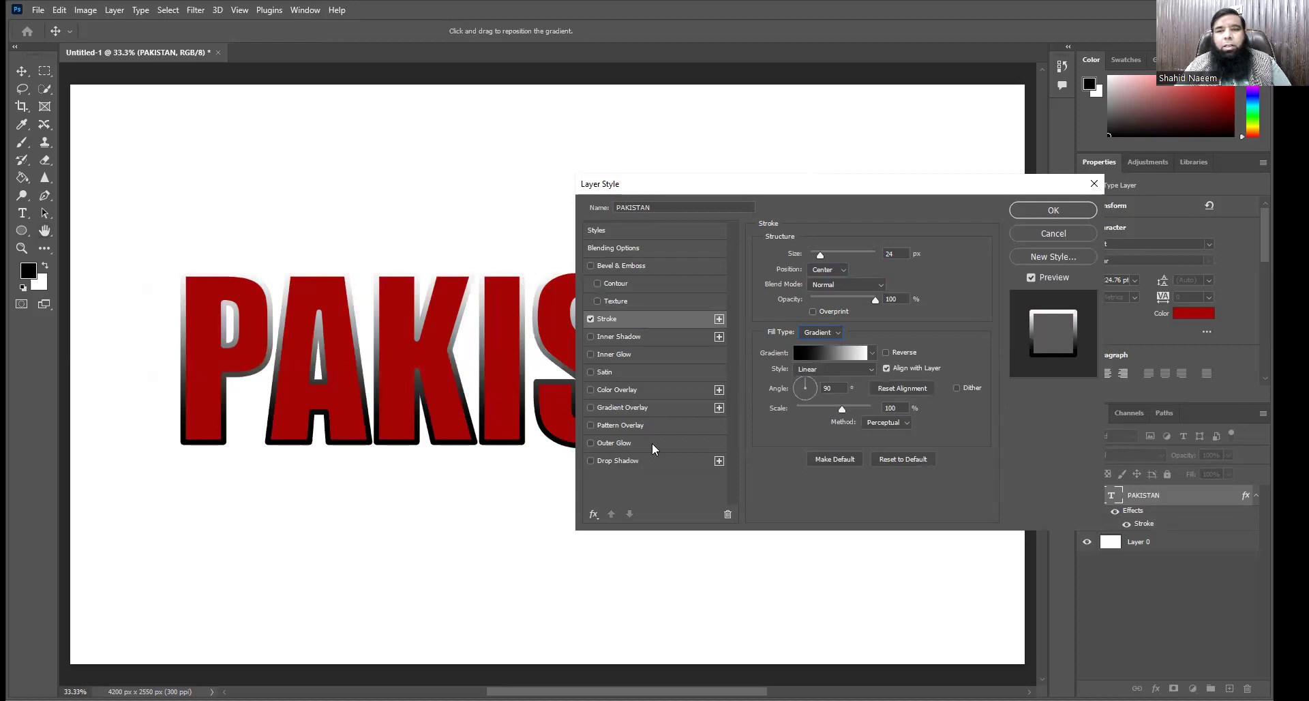
{"action": "left_click", "coordinate": [872, 353]}
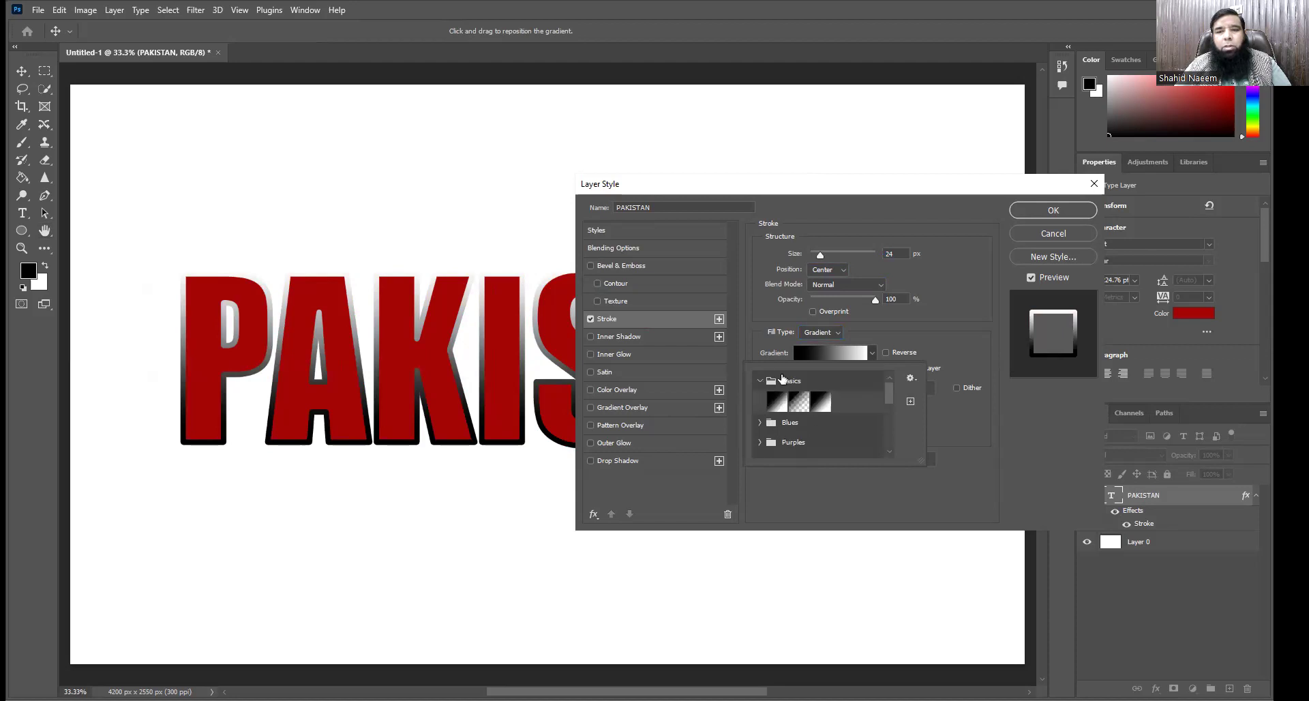
{"action": "left_click", "coordinate": [761, 380]}
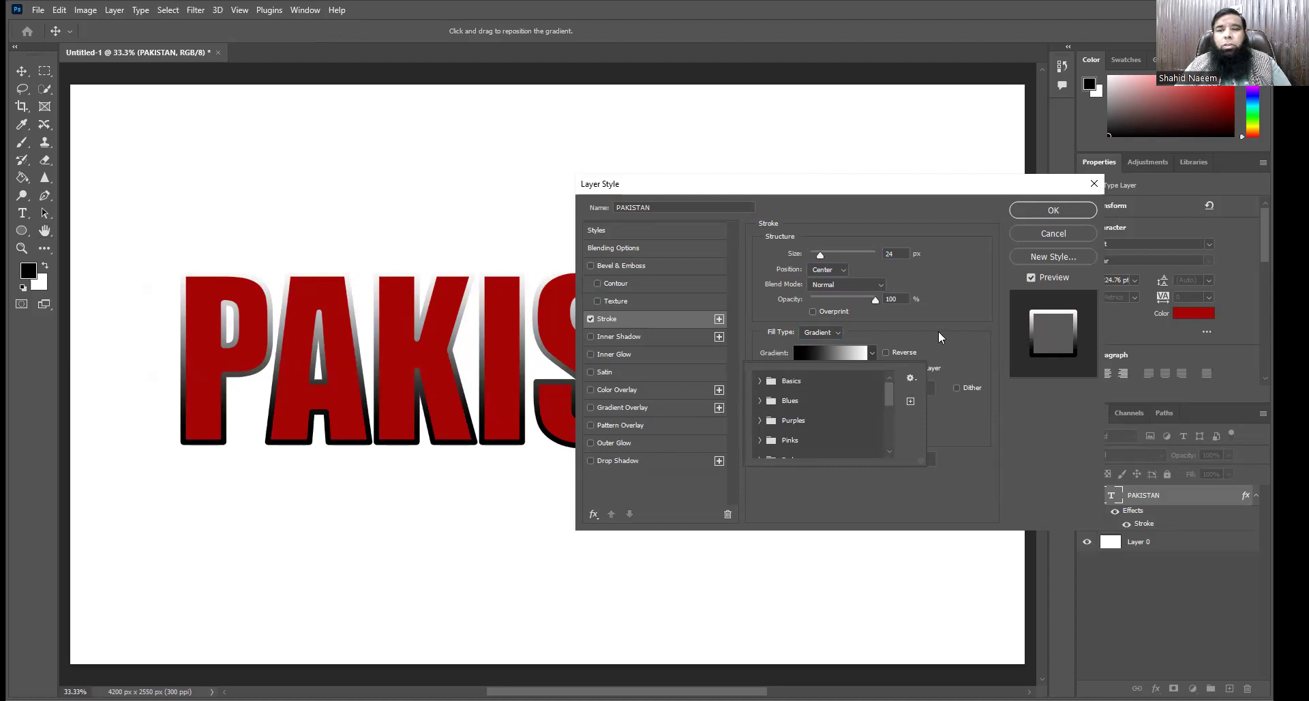
{"action": "left_click", "coordinate": [939, 333]}
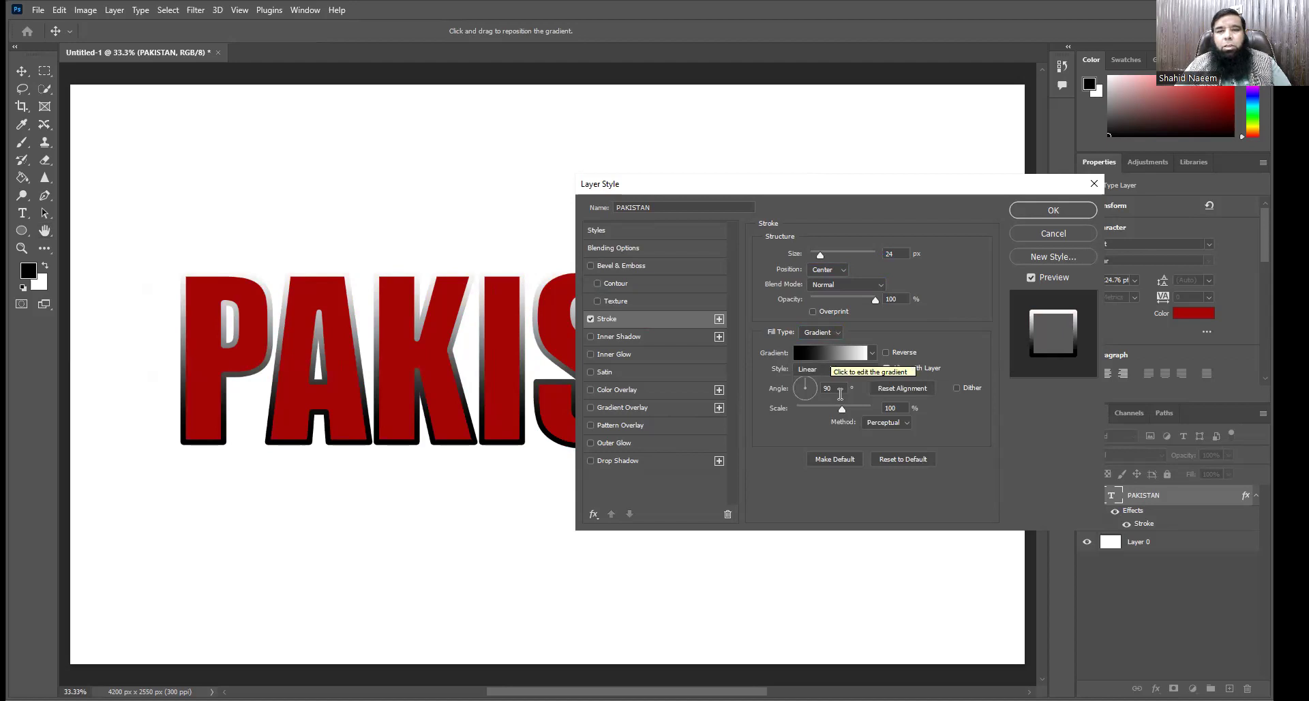
{"action": "left_click", "coordinate": [819, 356]}
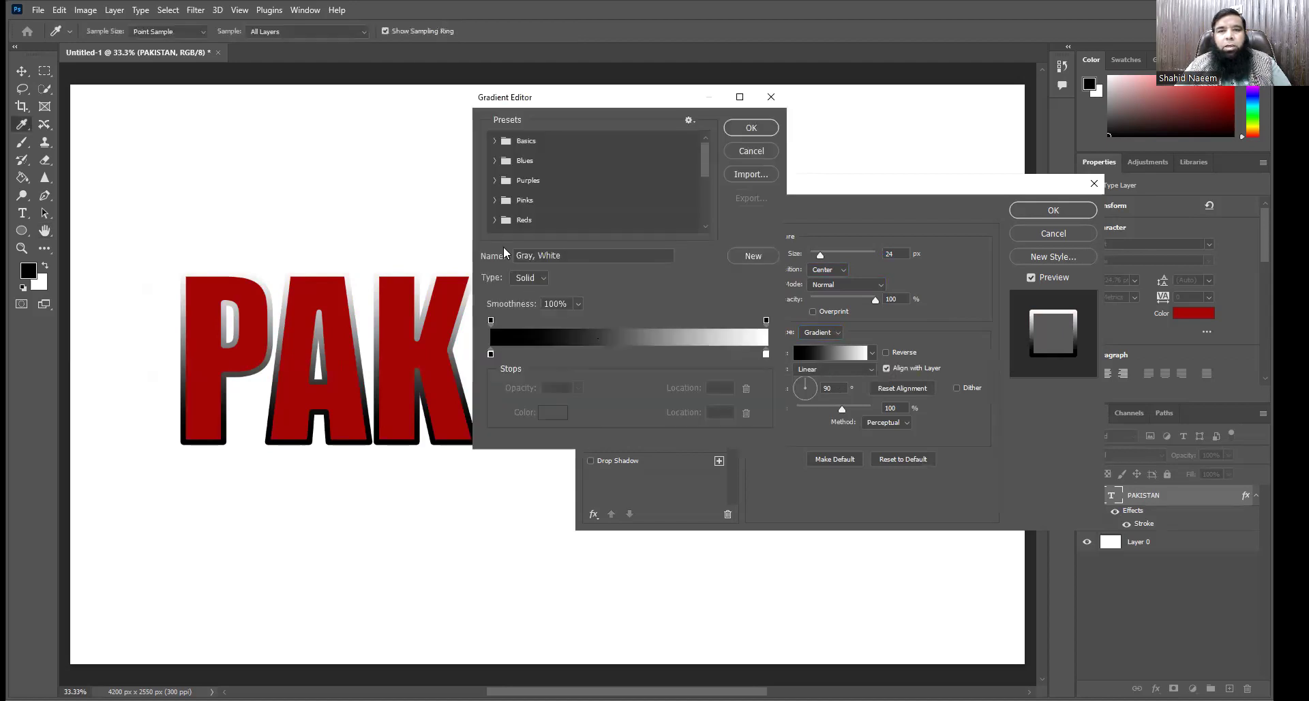
- Try Red_03 and Pink_15 gradients, then apply the Purple_03 preset to the stroke
{"action": "left_click", "coordinate": [493, 220]}
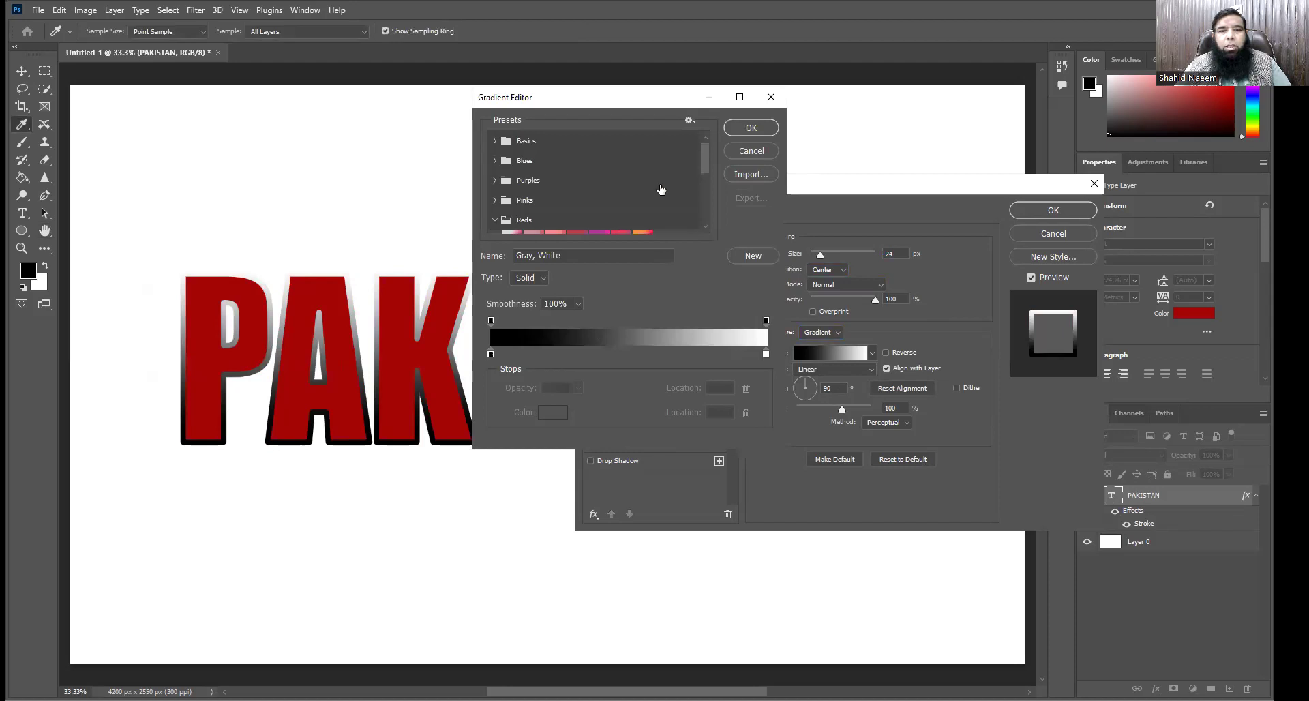
{"action": "scroll", "coordinate": [661, 191], "scroll_direction": "down", "scroll_amount": 1}
{"action": "left_click", "coordinate": [554, 222]}
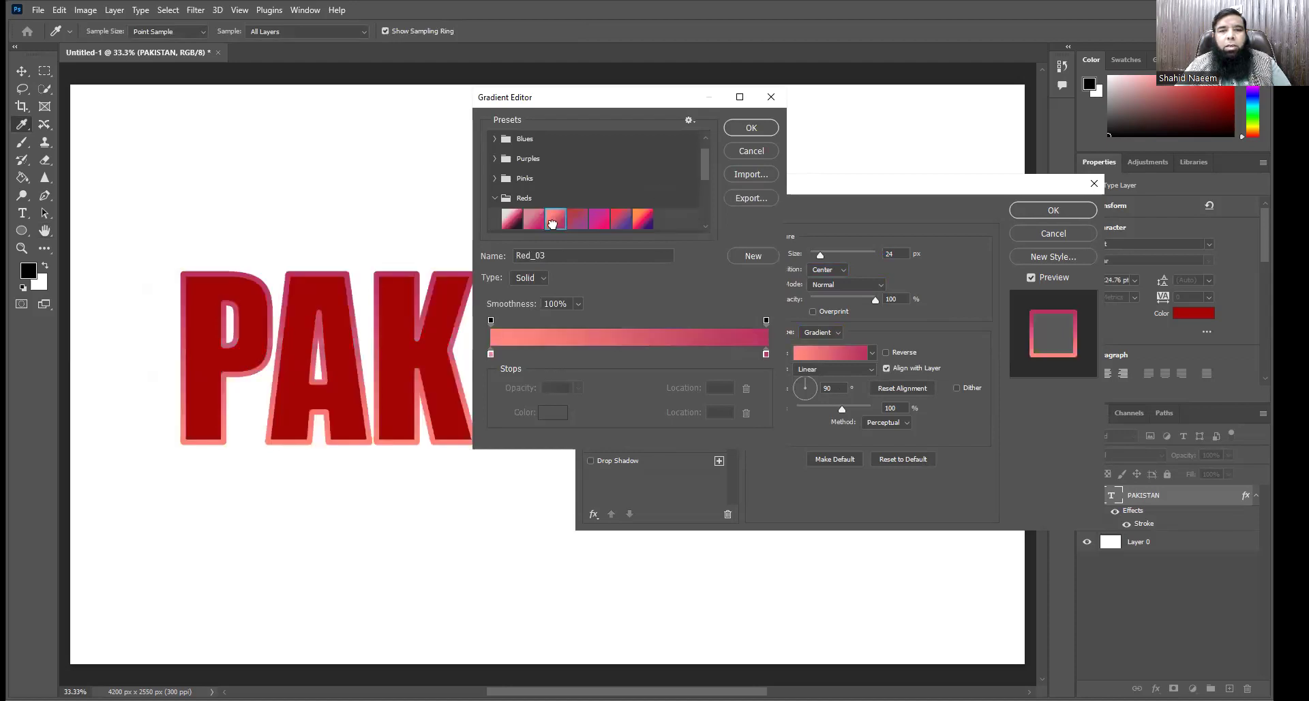
{"action": "left_click", "coordinate": [494, 178]}
{"action": "left_click", "coordinate": [619, 220]}
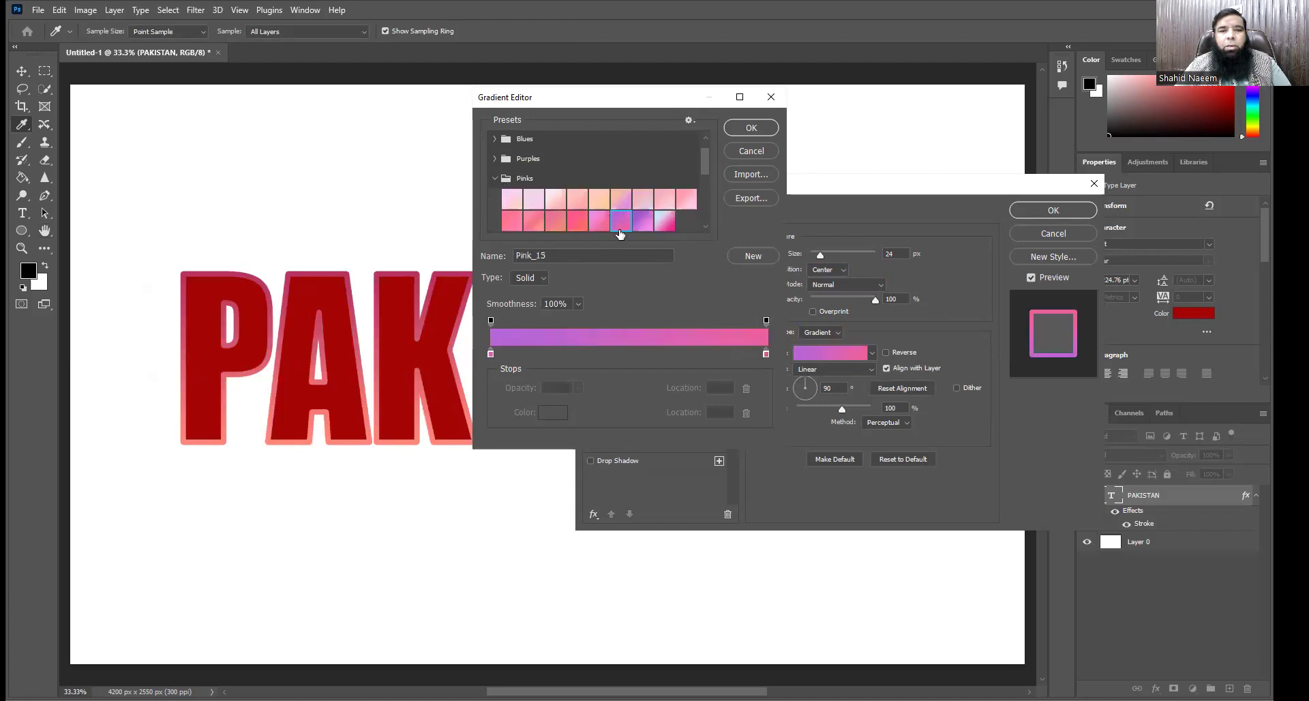
{"action": "left_click", "coordinate": [494, 159]}
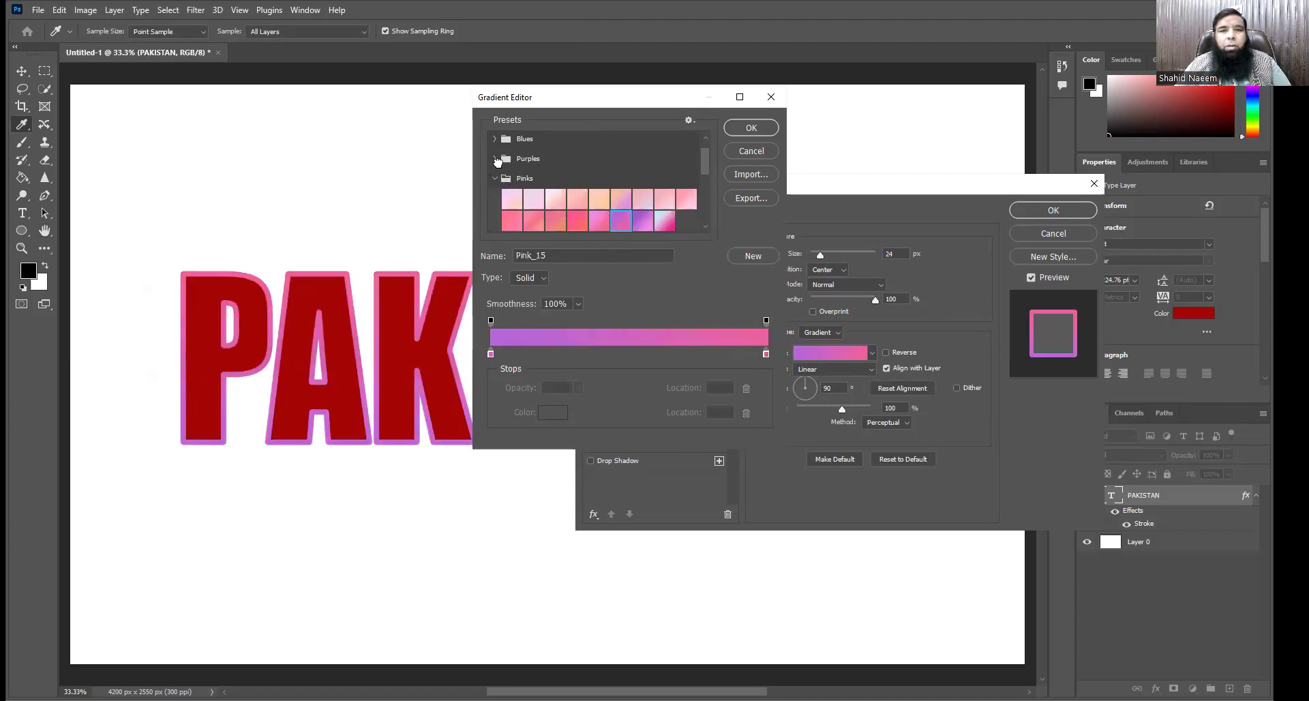
{"action": "left_click", "coordinate": [565, 180]}
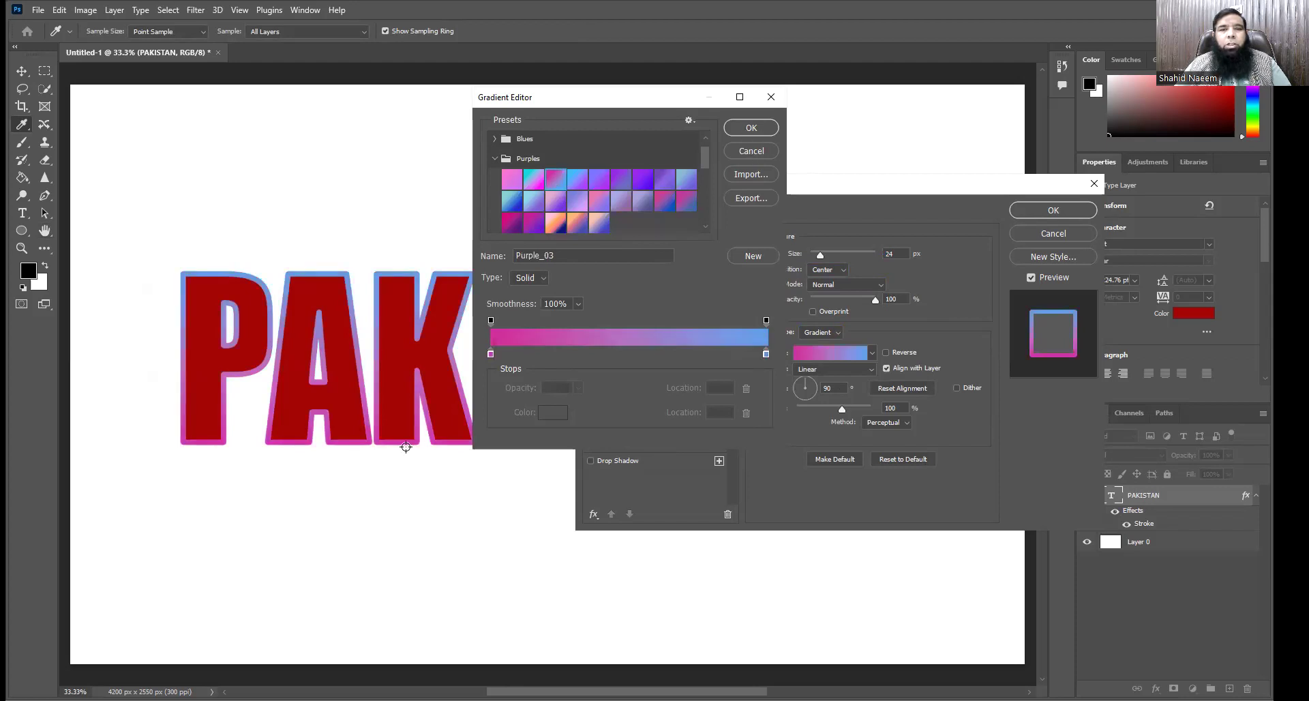
- Set the gradient's right colour stop to bright green
{"action": "left_click", "coordinate": [766, 354]}
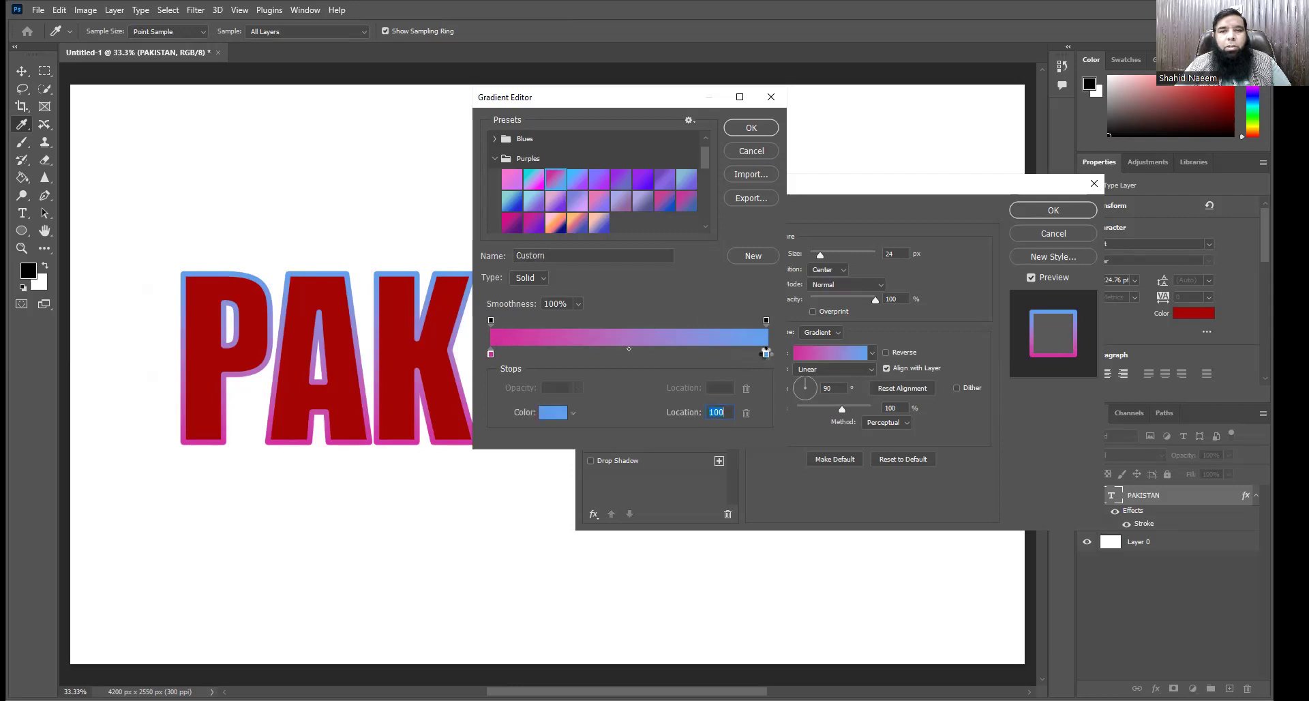
{"action": "left_click", "coordinate": [544, 416]}
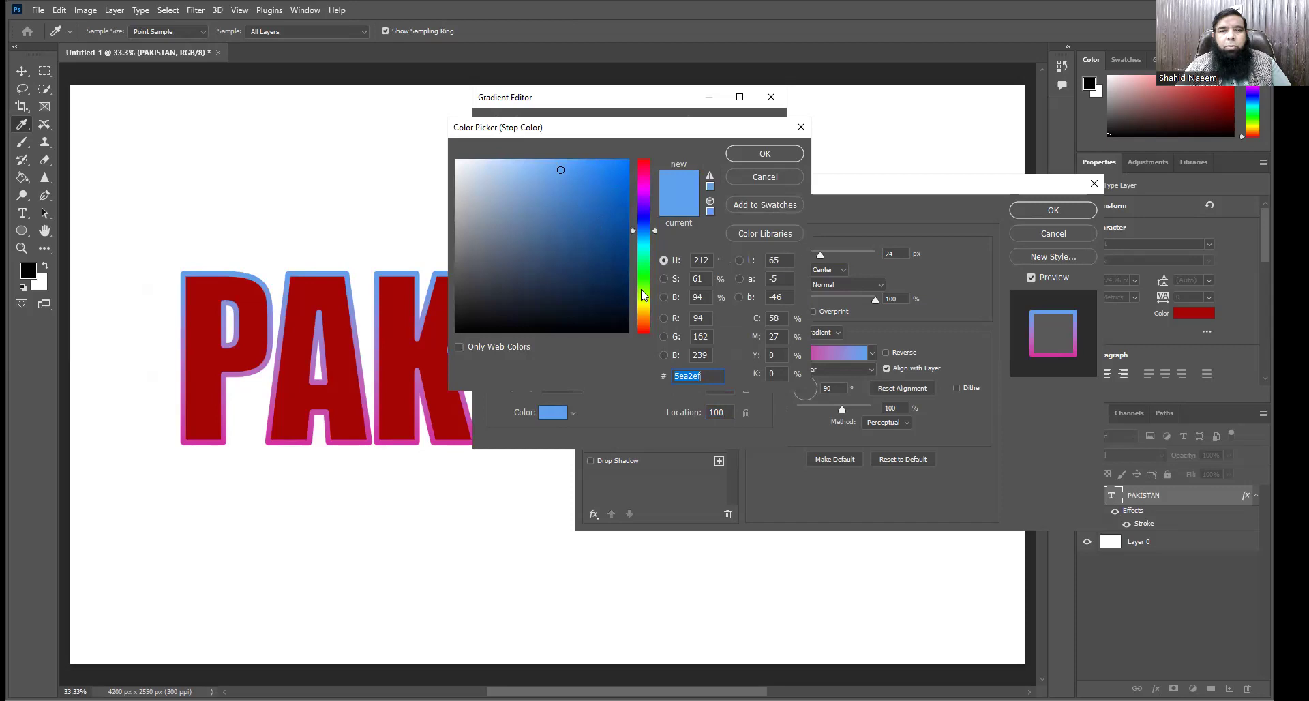
{"action": "left_click", "coordinate": [647, 271]}
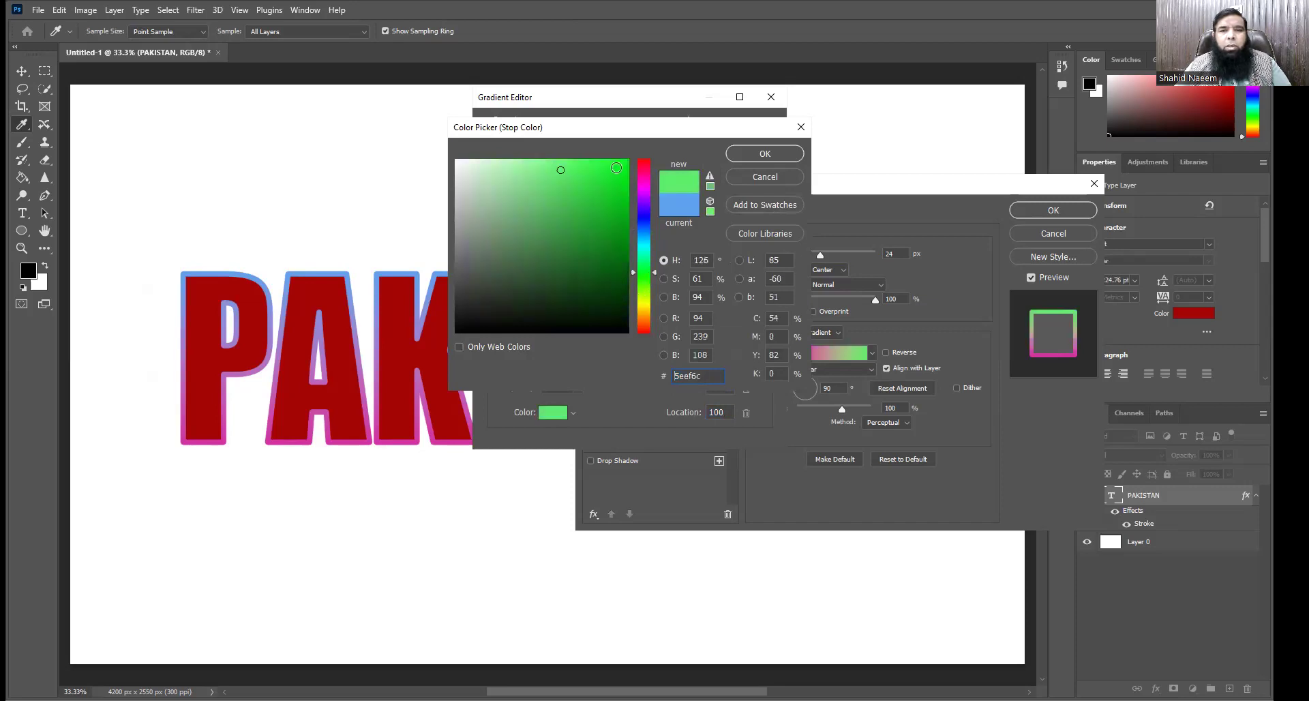
{"action": "left_click", "coordinate": [617, 165]}
{"action": "left_click", "coordinate": [766, 154]}
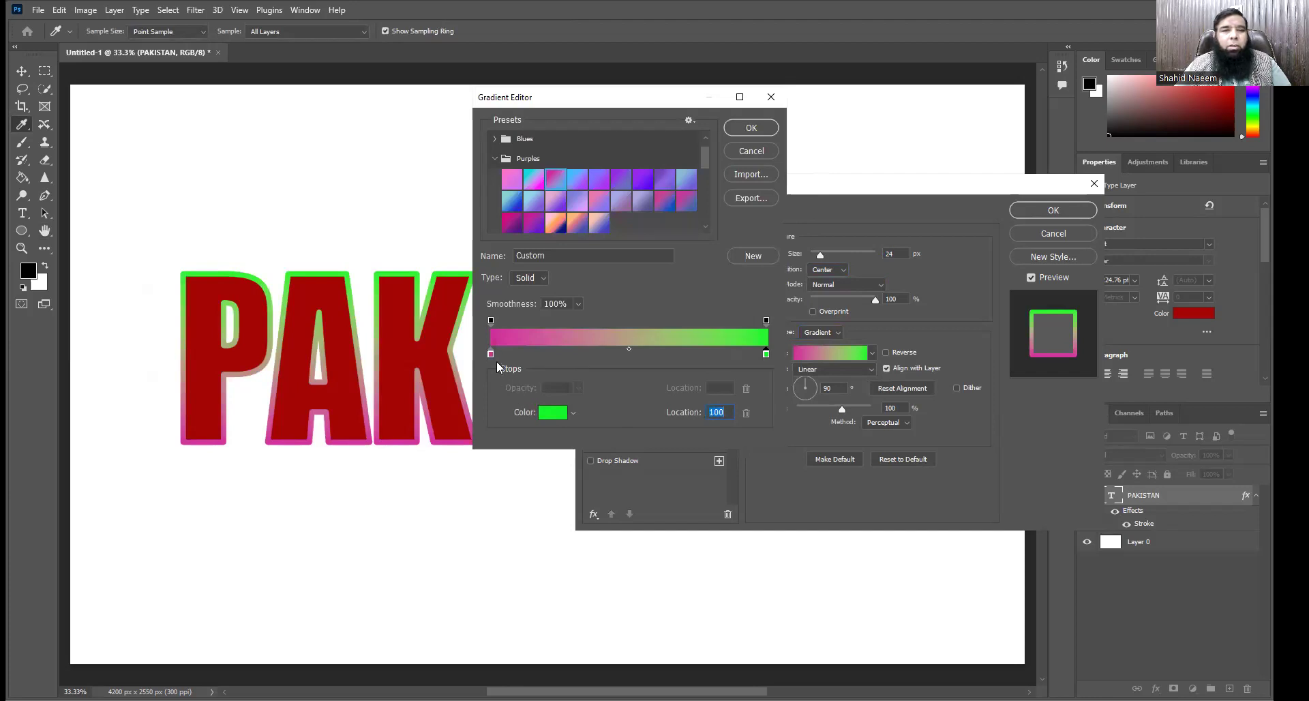
- Set the gradient's left colour stop to bright yellow
{"action": "left_click", "coordinate": [490, 354]}
{"action": "left_click", "coordinate": [542, 413]}
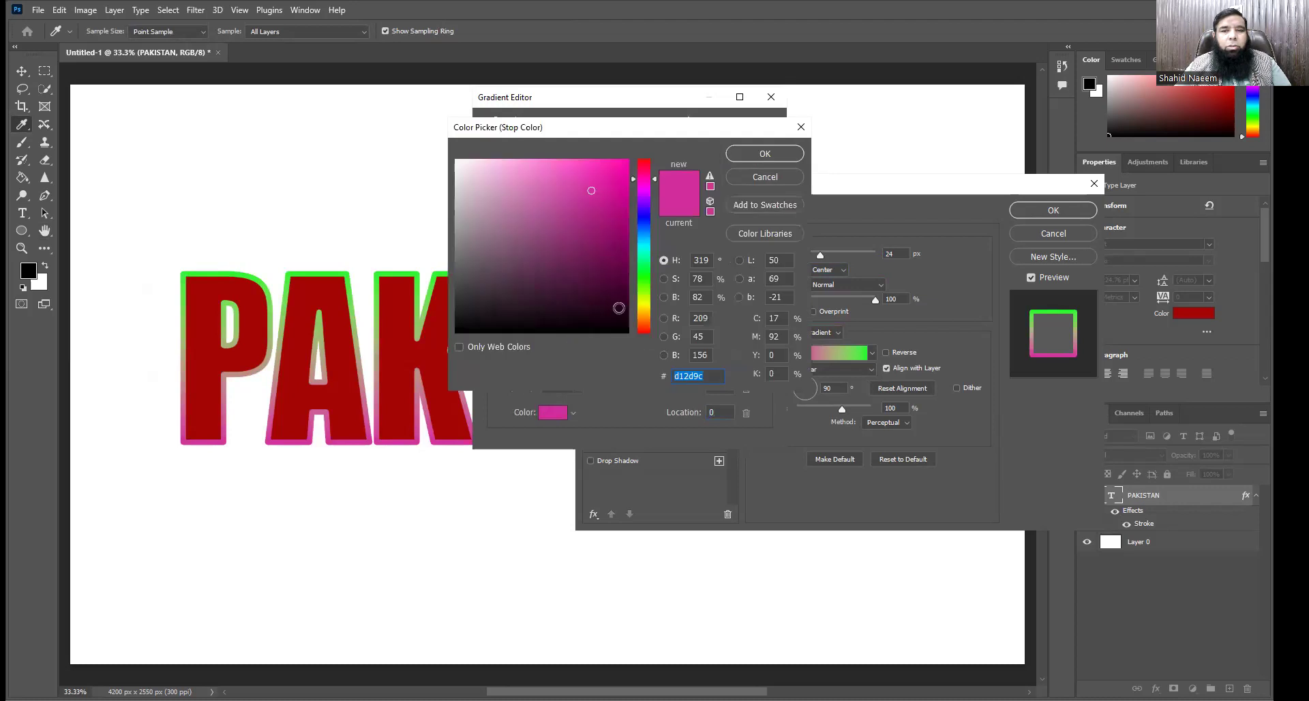
{"action": "left_click", "coordinate": [643, 304]}
{"action": "left_click", "coordinate": [627, 164]}
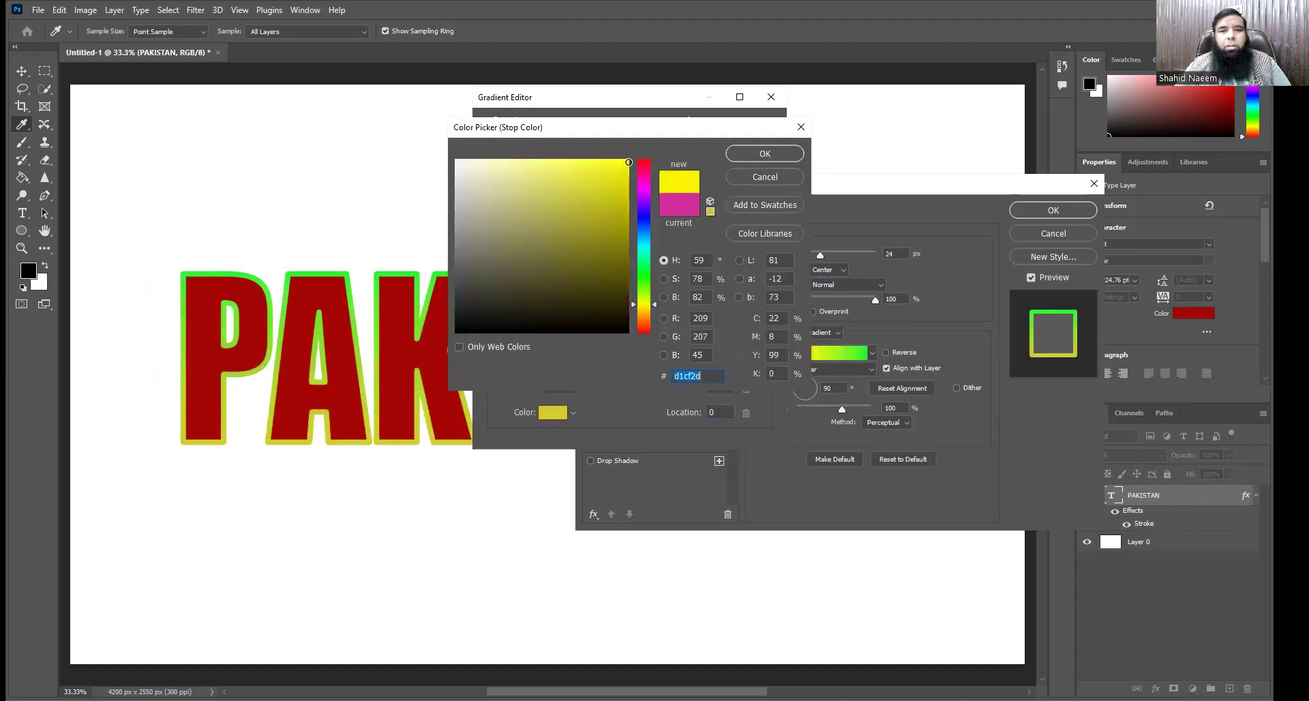
{"action": "left_click", "coordinate": [773, 153]}
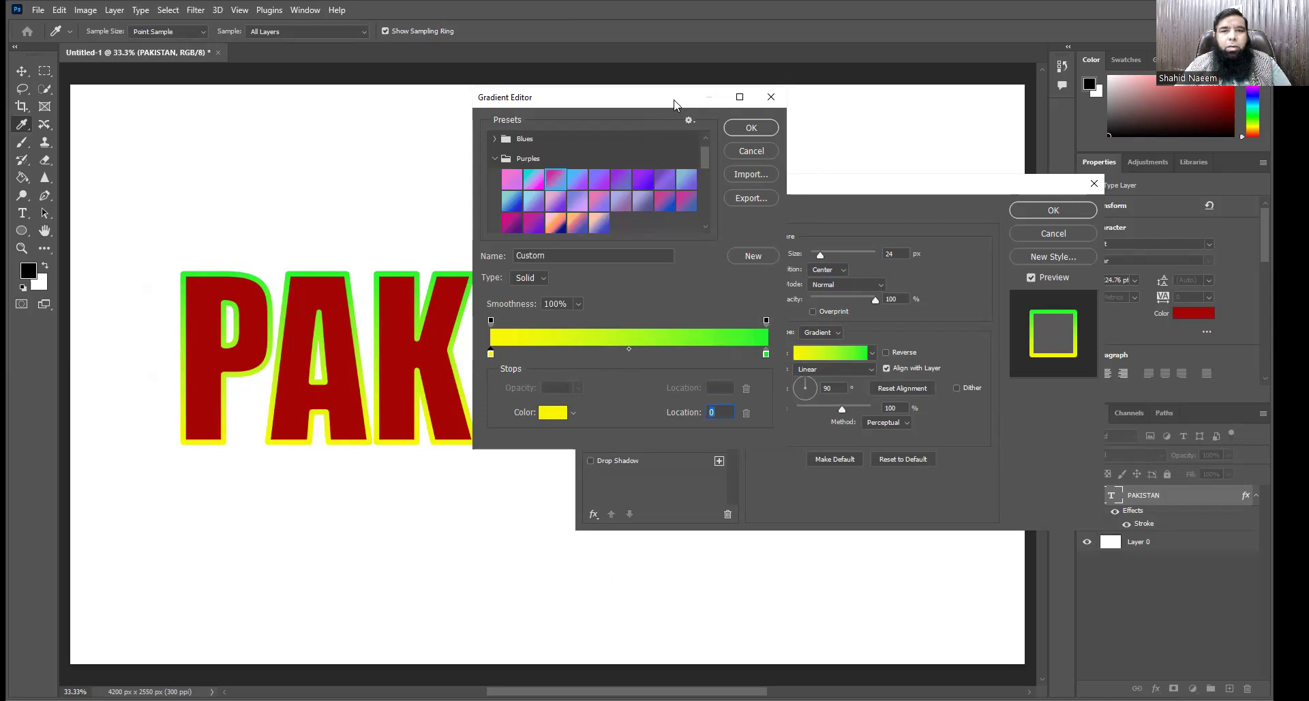
{"action": "left_click_drag", "start_coordinate": [674, 104], "coordinate": [807, 106]}
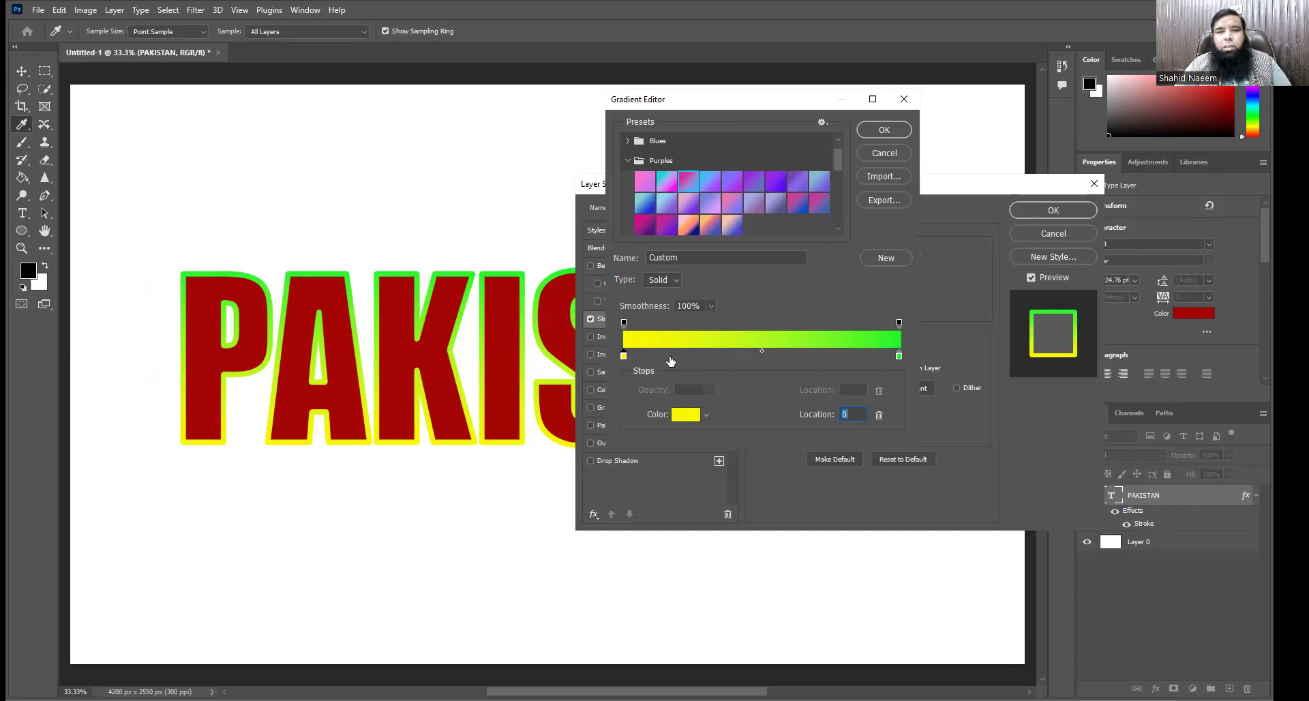
{"action": "left_click", "coordinate": [705, 354]}
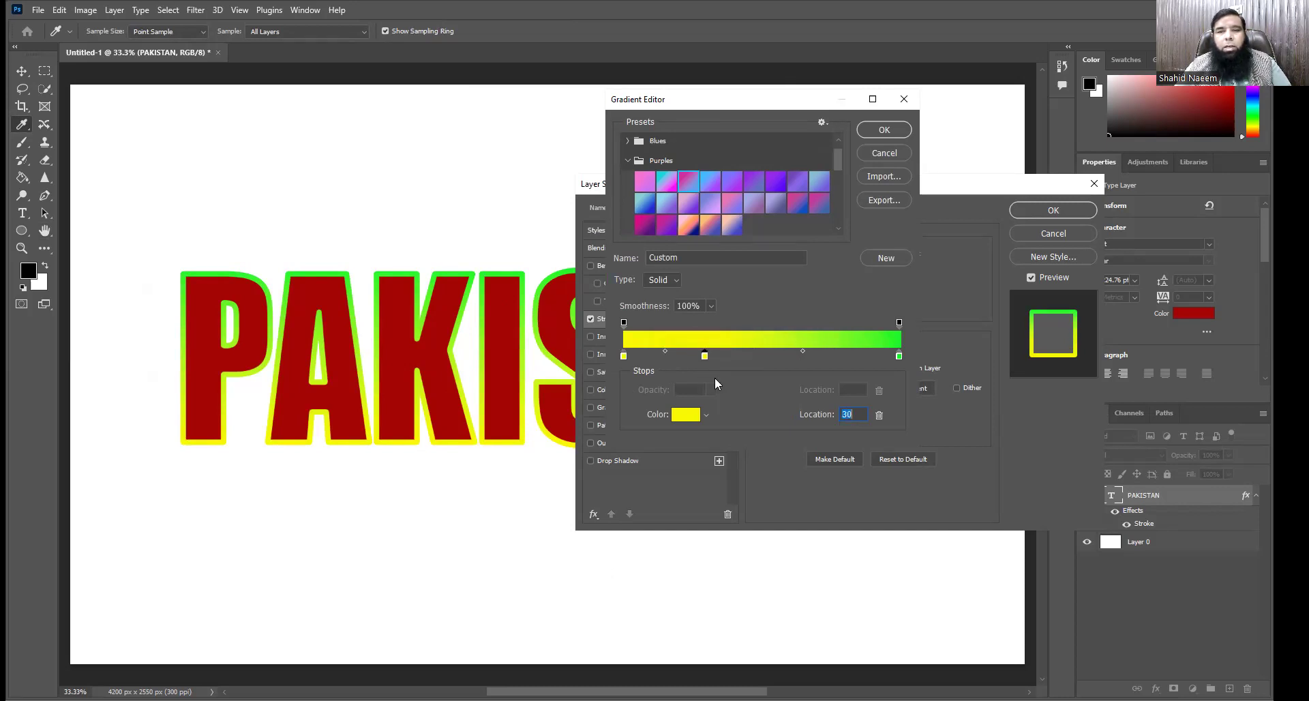
{"action": "left_click", "coordinate": [686, 414]}
{"action": "left_click", "coordinate": [644, 259]}
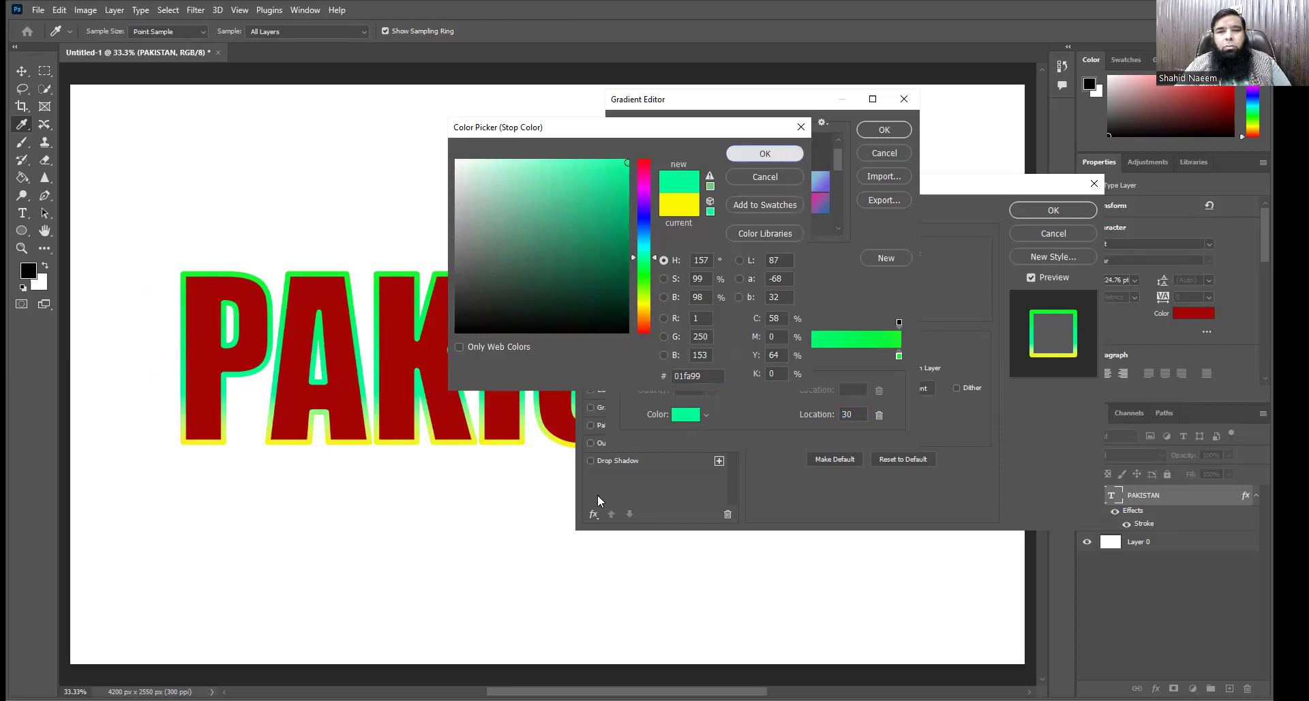
{"action": "left_click", "coordinate": [785, 157]}
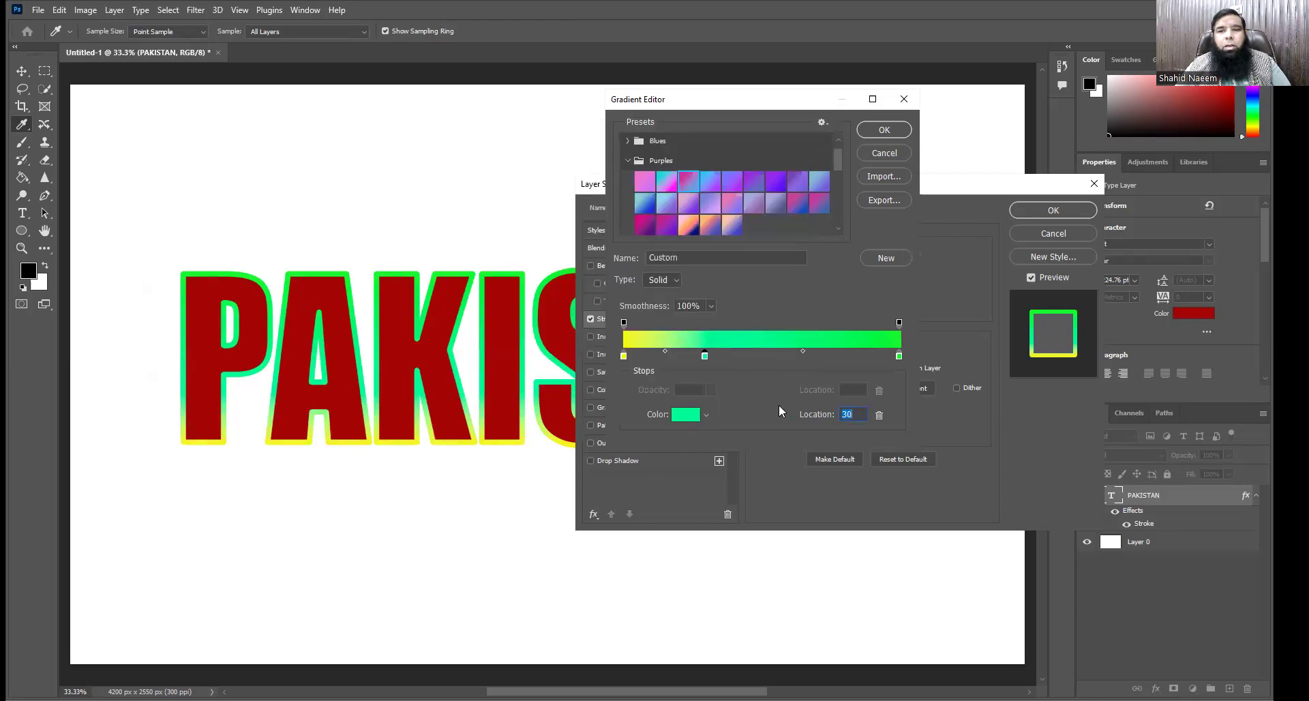
{"action": "mouse_move", "coordinate": [804, 351]}
{"action": "left_mouse_down"}
{"action": "mouse_move", "coordinate": [841, 350]}
{"action": "mouse_move", "coordinate": [776, 350]}
{"action": "left_mouse_up"}
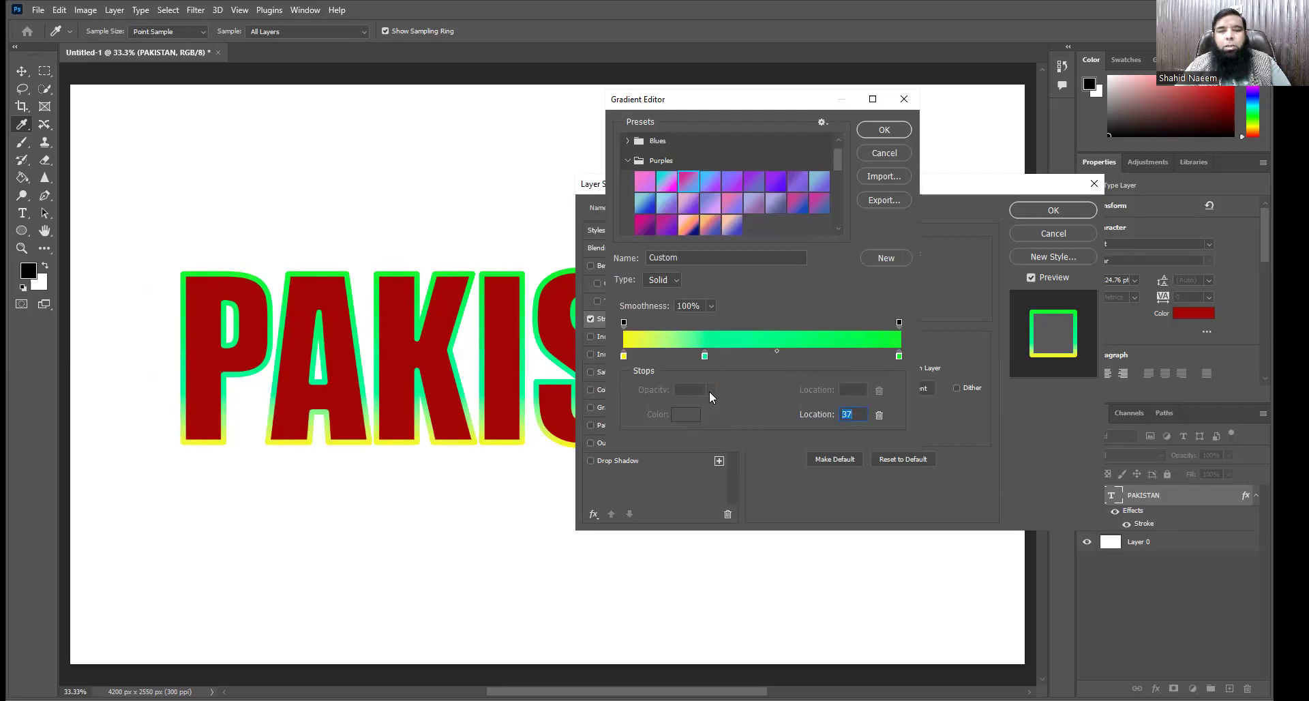
{"action": "left_click_drag", "start_coordinate": [703, 354], "coordinate": [709, 508]}
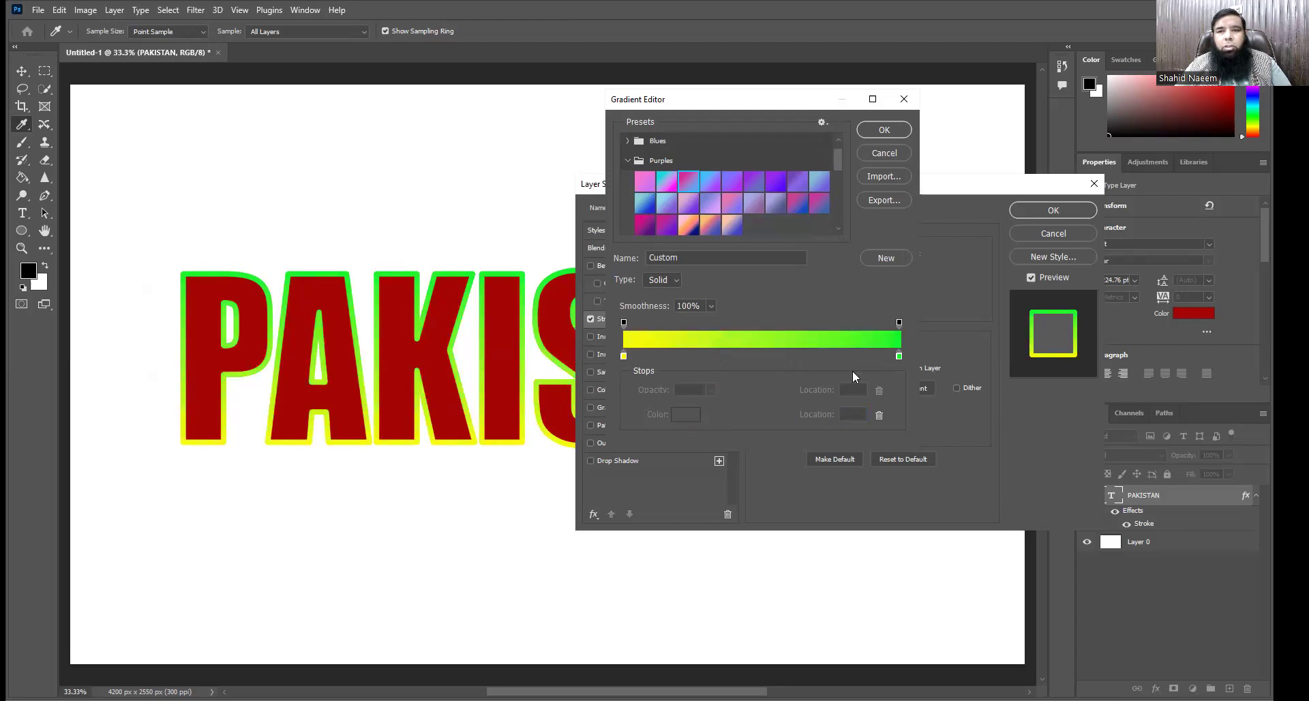
- Try Radial and Angle styles on the stroke gradient, returning to Linear
{"action": "left_click", "coordinate": [884, 131]}
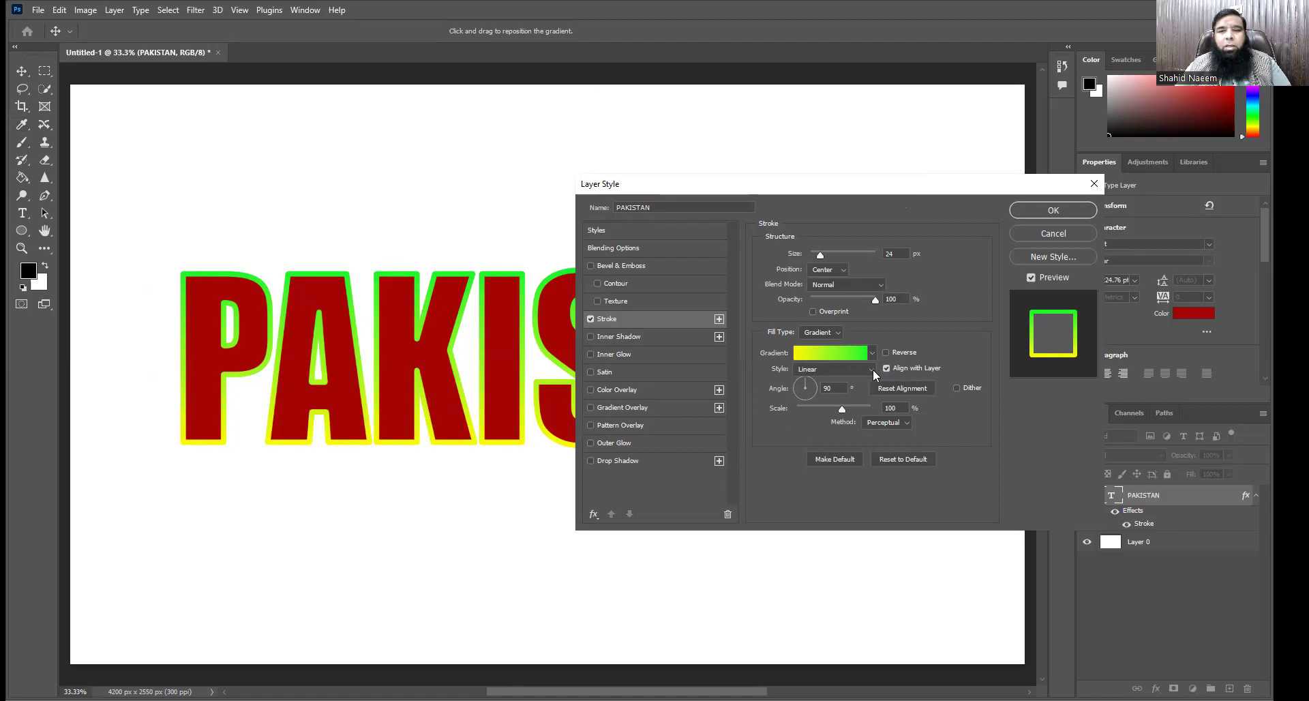
{"action": "left_click", "coordinate": [873, 370]}
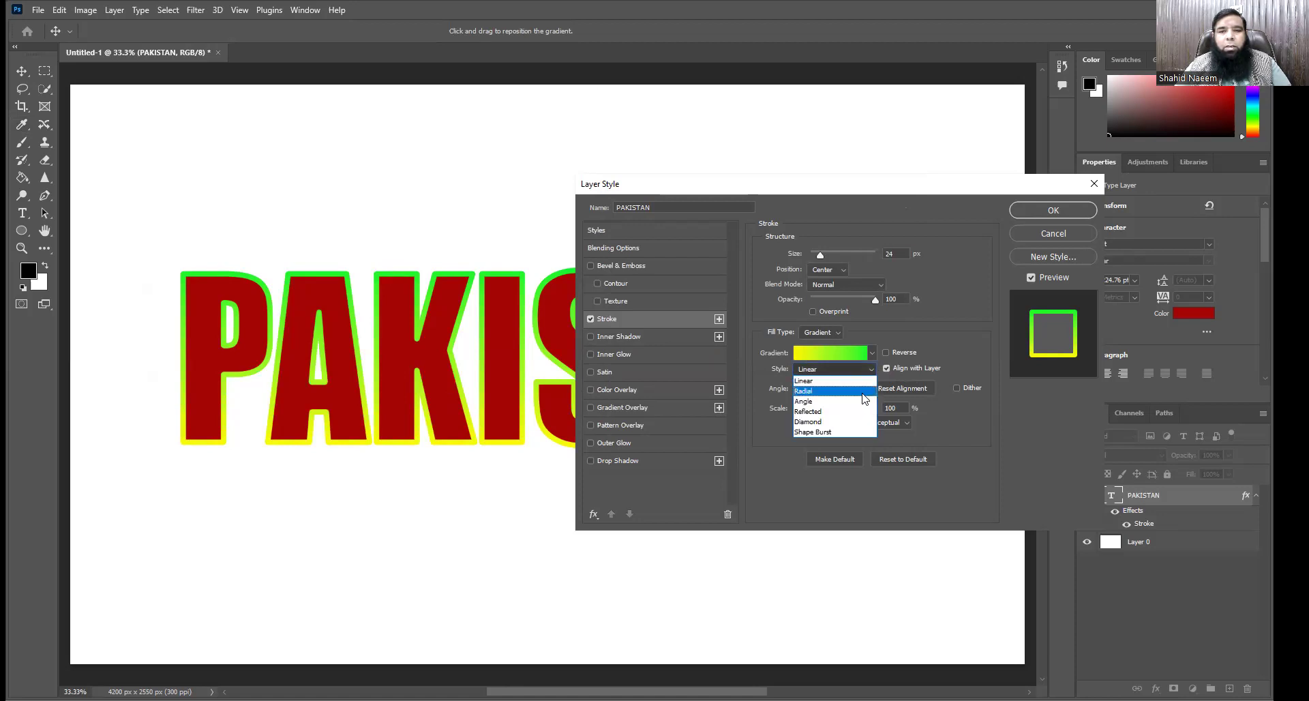
{"action": "left_click", "coordinate": [839, 391]}
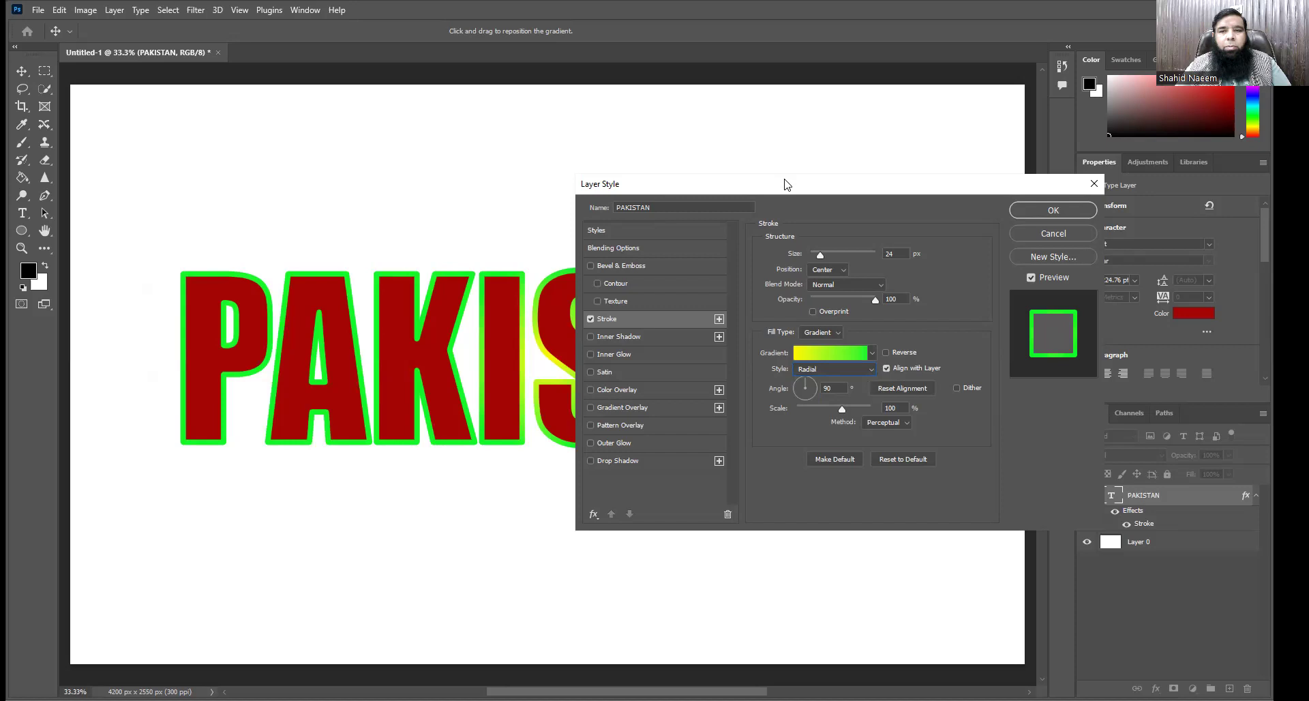
{"action": "left_click_drag", "start_coordinate": [785, 184], "coordinate": [799, 155]}
{"action": "left_click", "coordinate": [876, 342]}
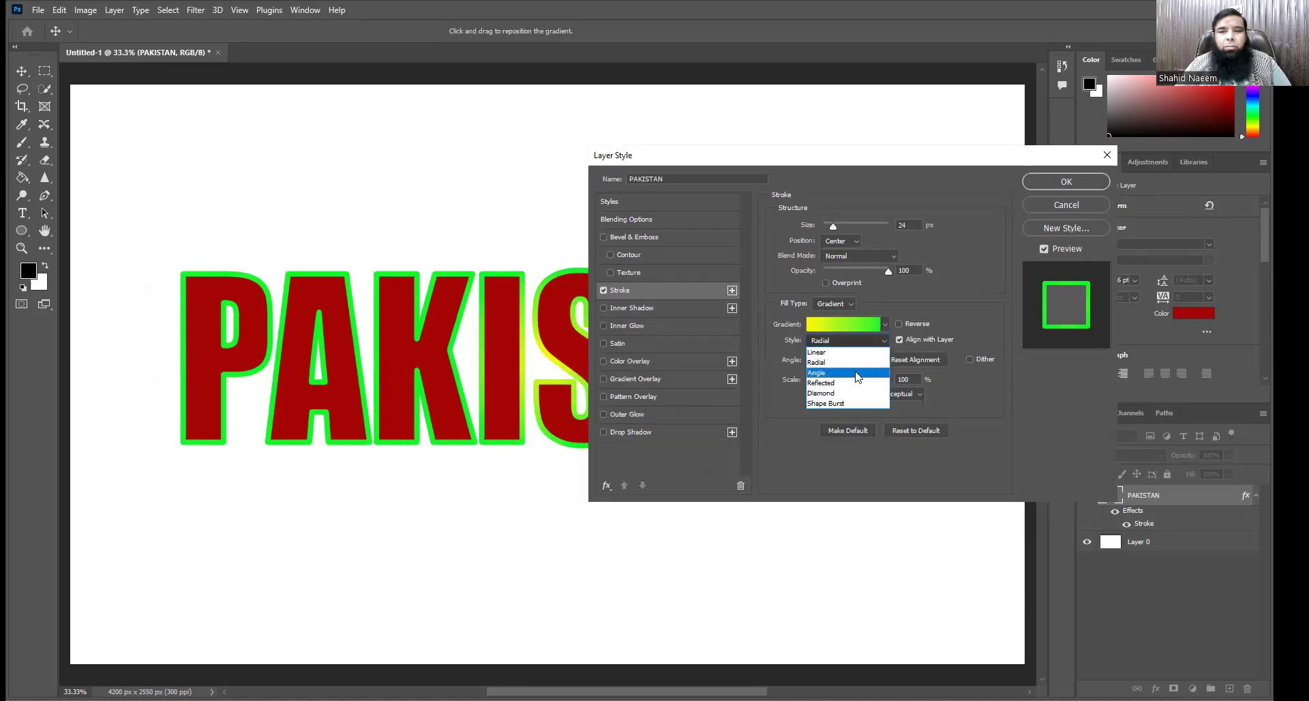
{"action": "left_click", "coordinate": [845, 373]}
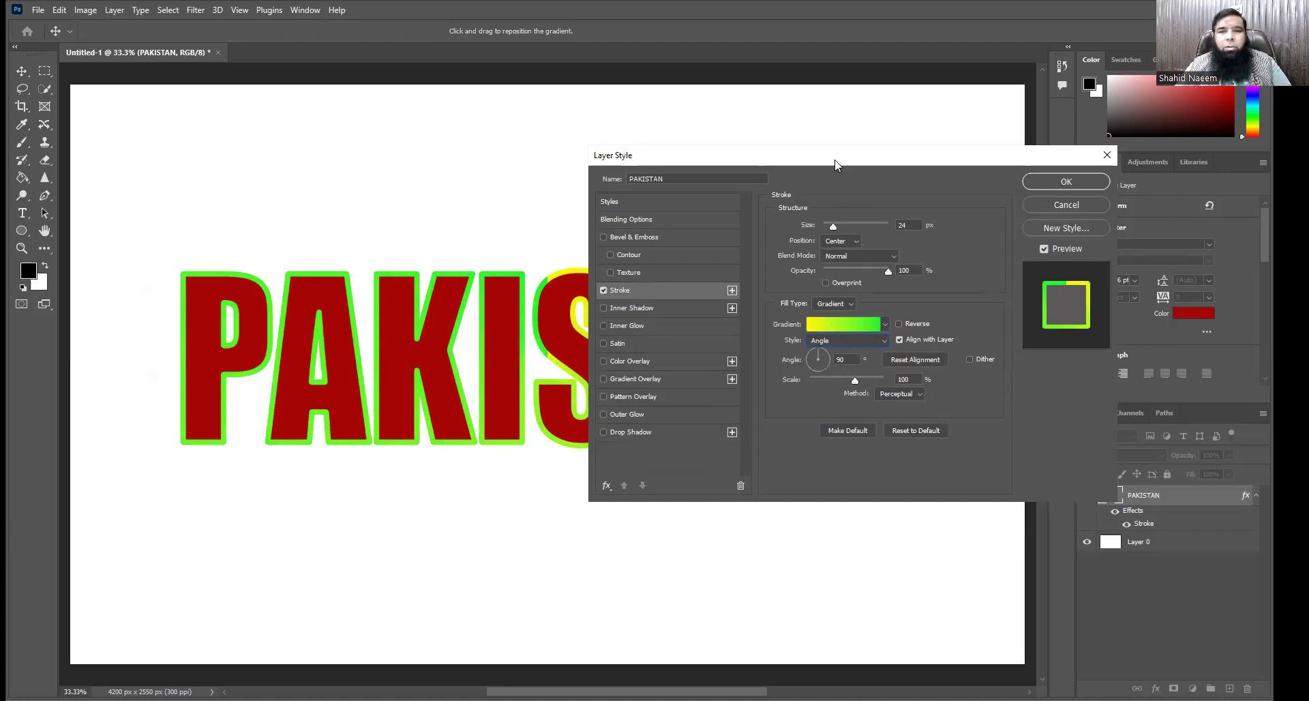
{"action": "left_click_drag", "start_coordinate": [836, 161], "coordinate": [786, 164]}
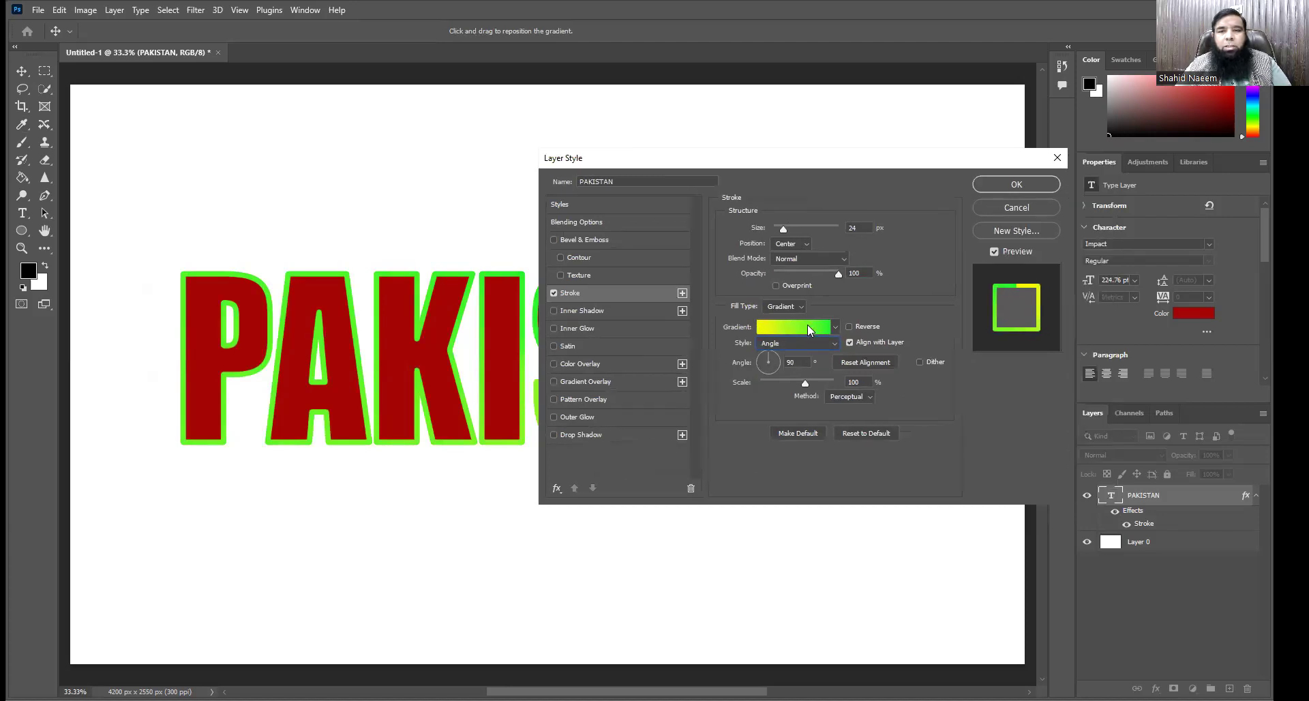
{"action": "left_click", "coordinate": [794, 346]}
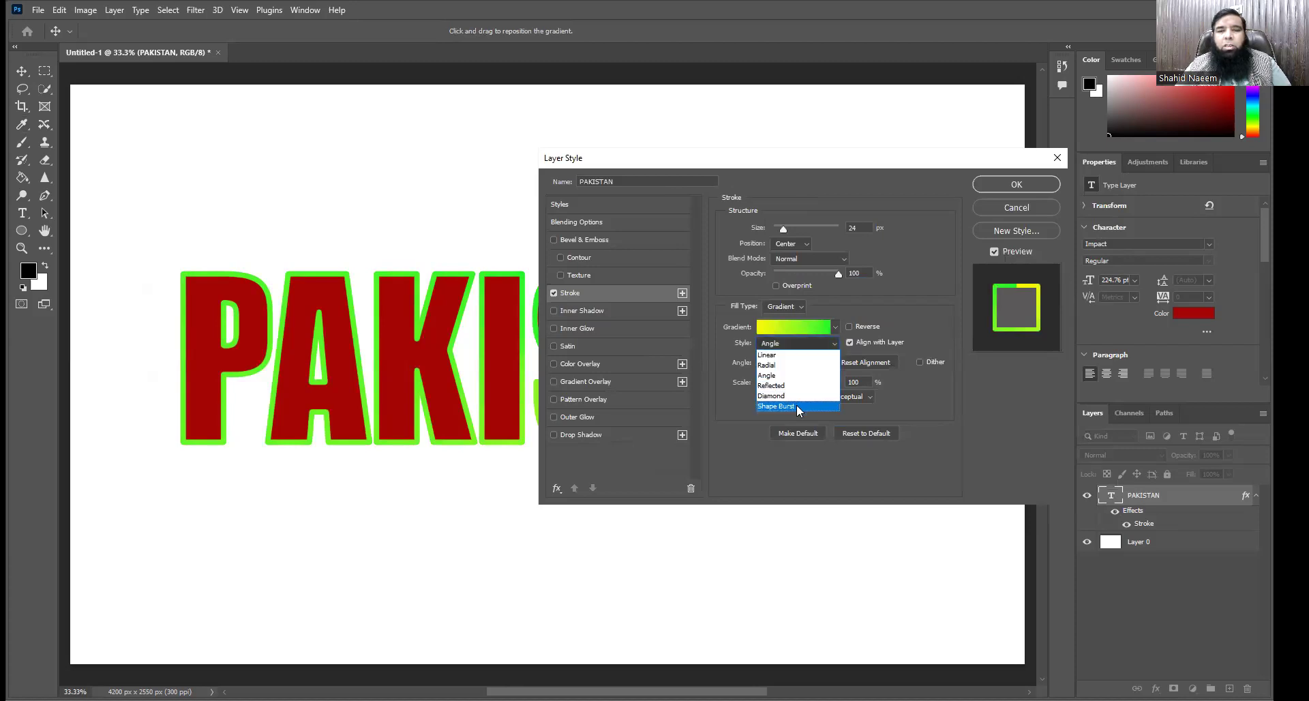
{"action": "left_click", "coordinate": [781, 356]}
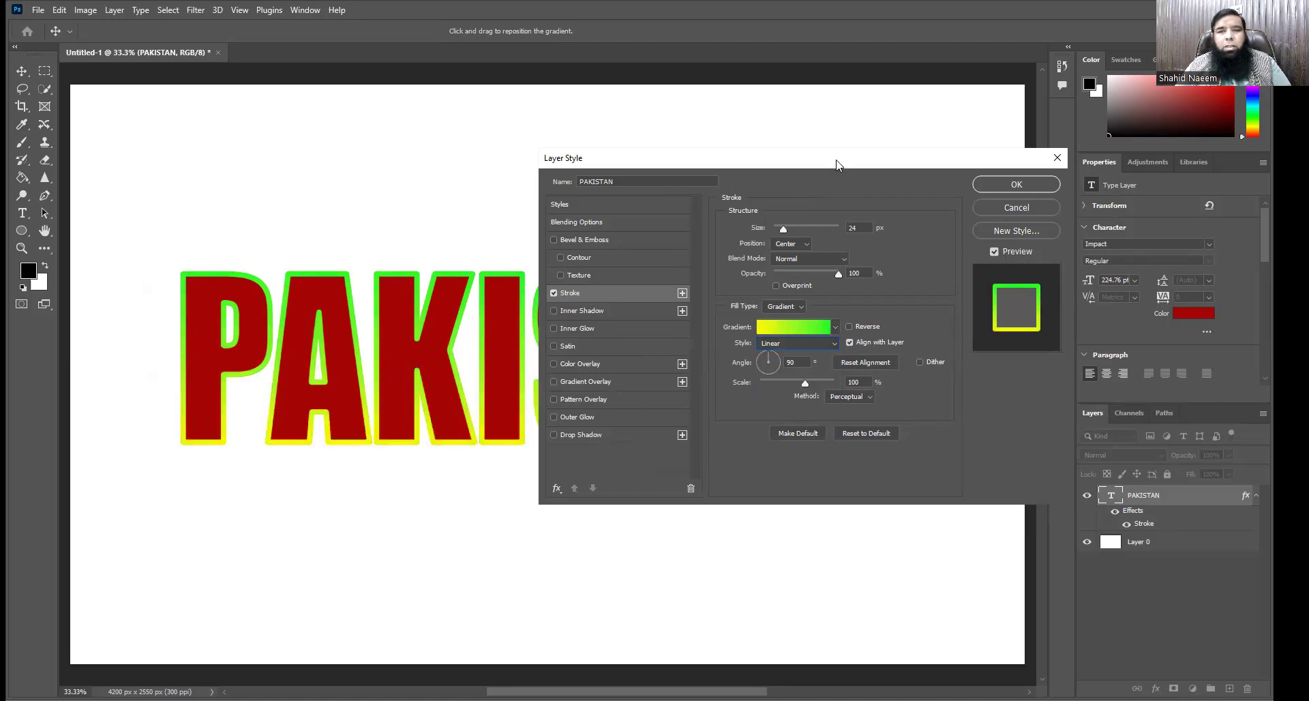
- Set the stroke gradient angle to 35° and its scale to 93%
{"action": "left_click_drag", "start_coordinate": [838, 165], "coordinate": [818, 145]}
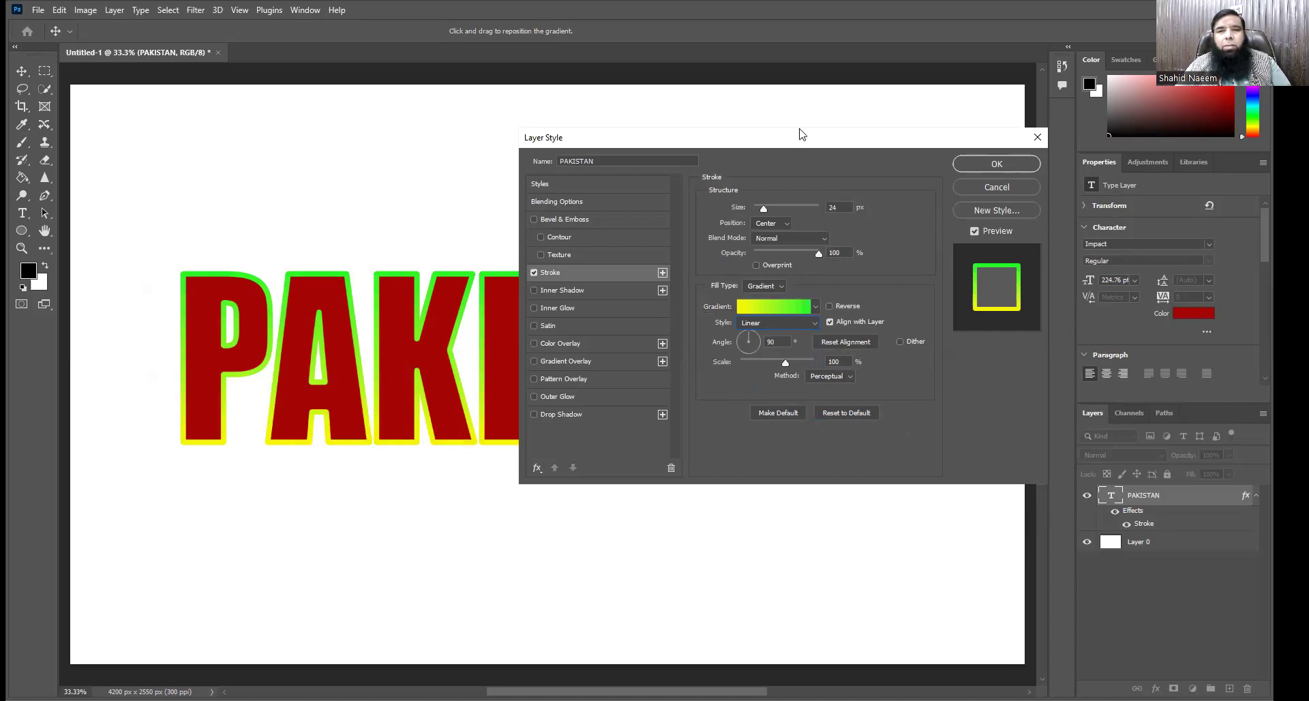
{"action": "left_click_drag", "start_coordinate": [804, 141], "coordinate": [936, 142]}
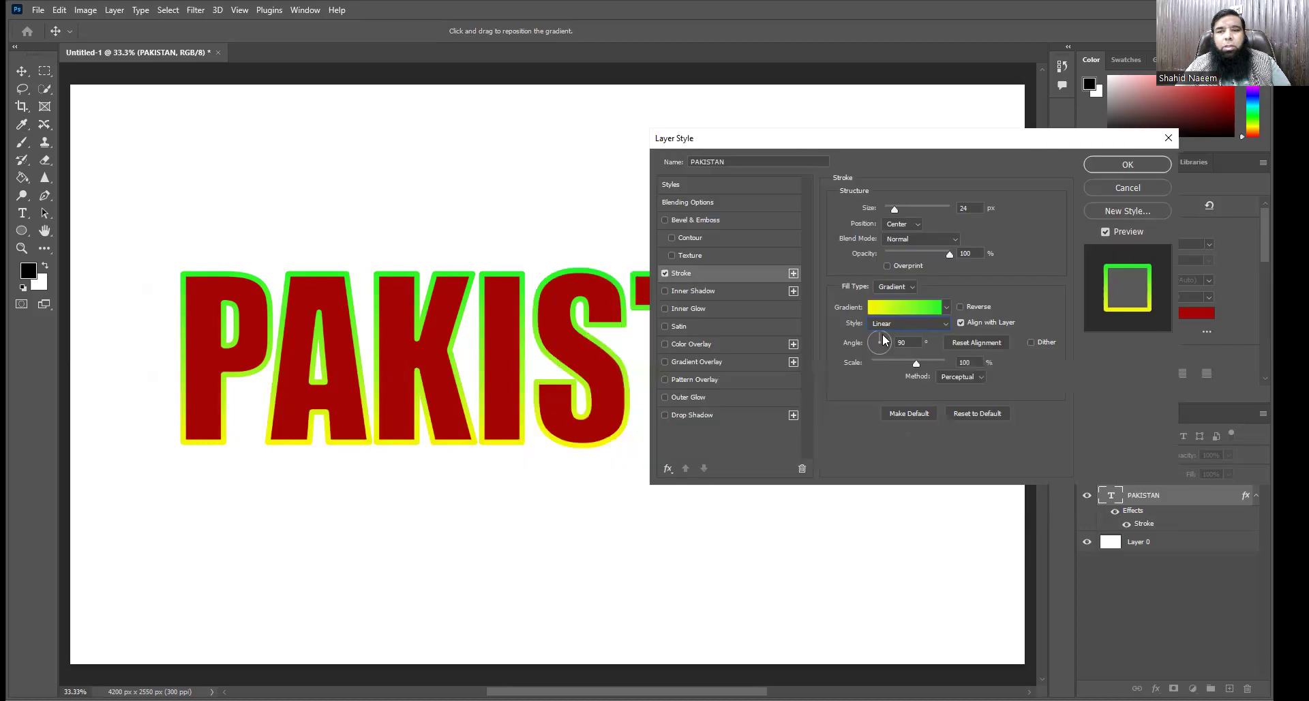
{"action": "left_click_drag", "start_coordinate": [882, 339], "coordinate": [883, 361]}
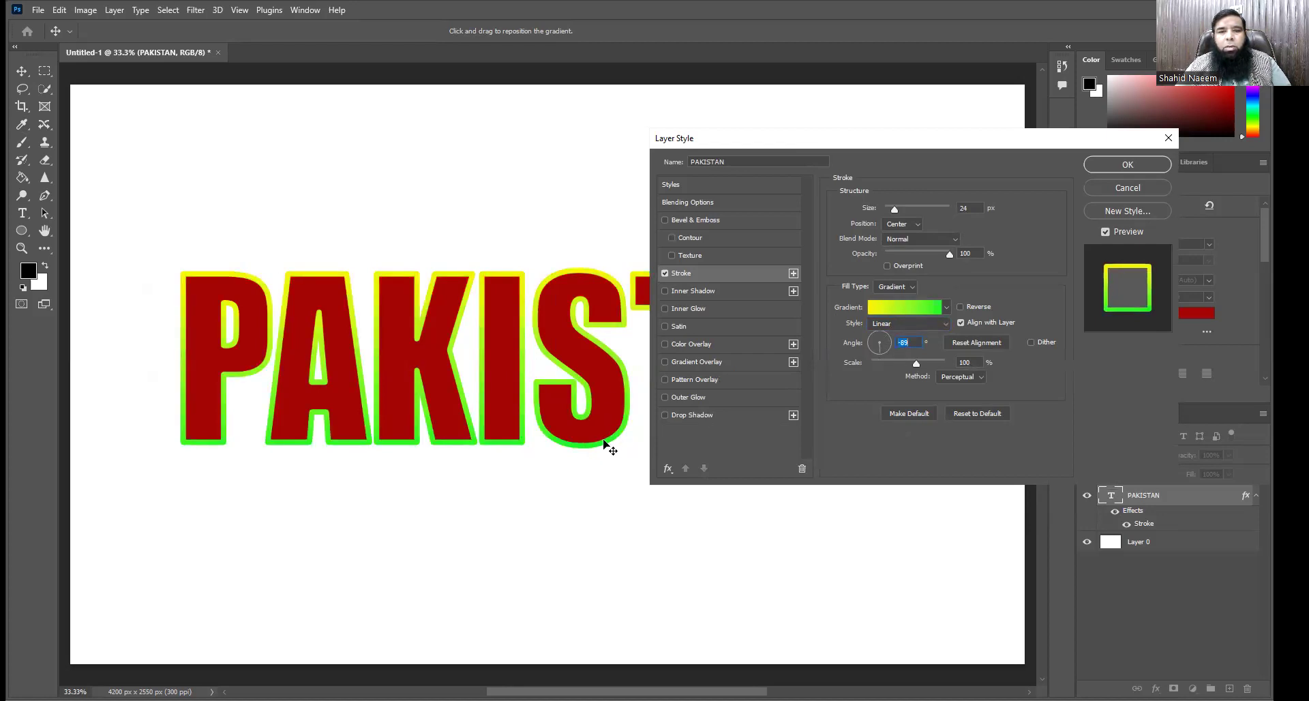
{"action": "left_click_drag", "start_coordinate": [881, 358], "coordinate": [870, 335]}
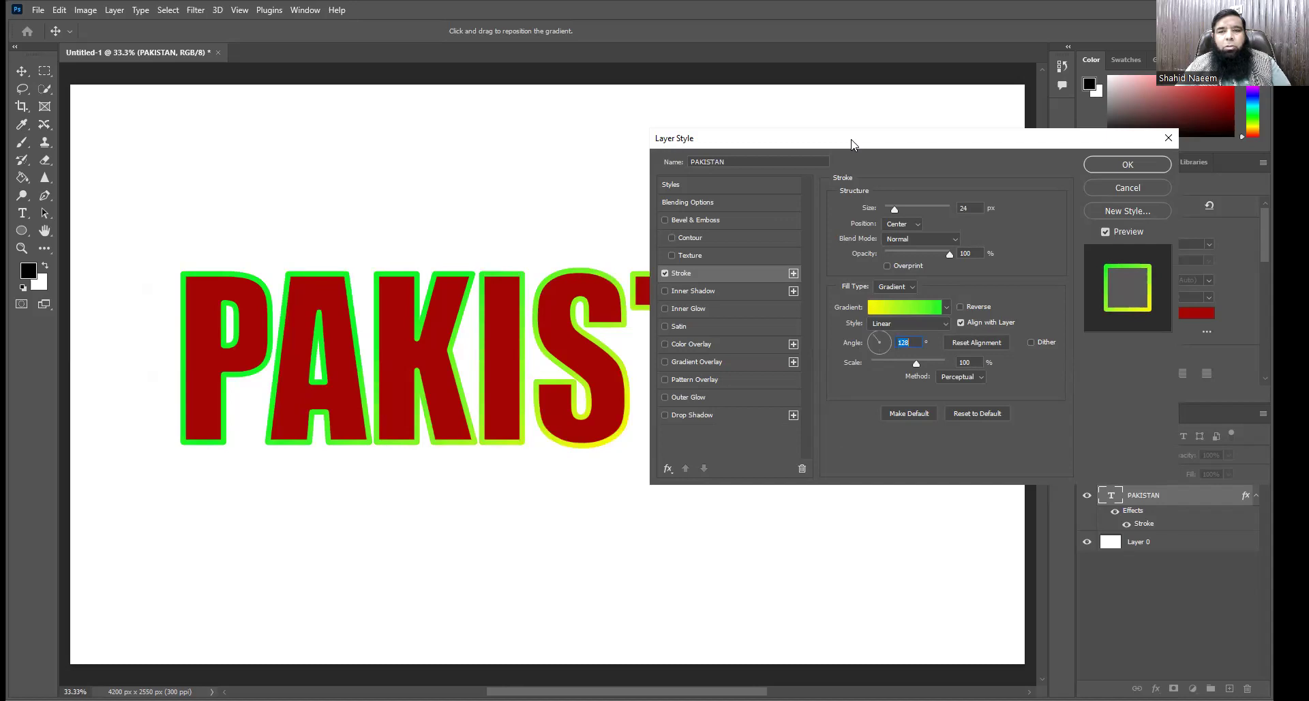
{"action": "left_click_drag", "start_coordinate": [851, 144], "coordinate": [777, 159]}
{"action": "left_click", "coordinate": [810, 351]}
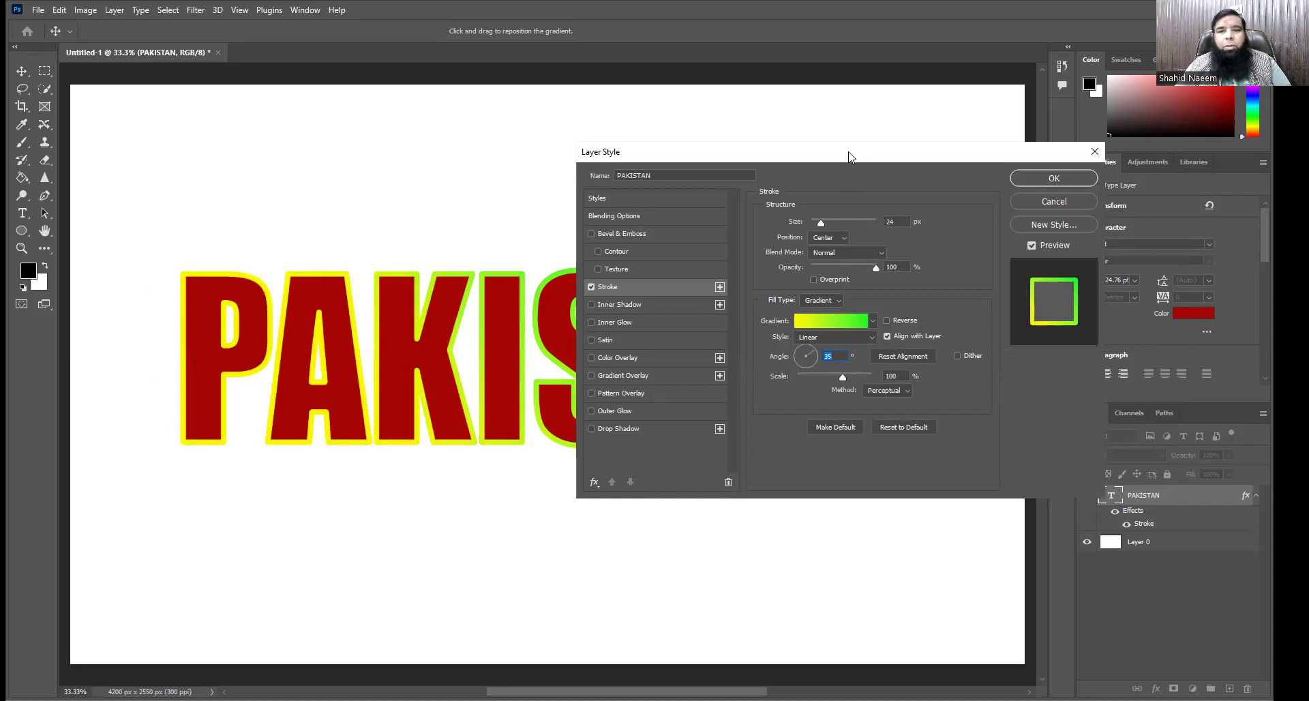
{"action": "left_click_drag", "start_coordinate": [849, 156], "coordinate": [753, 184]}
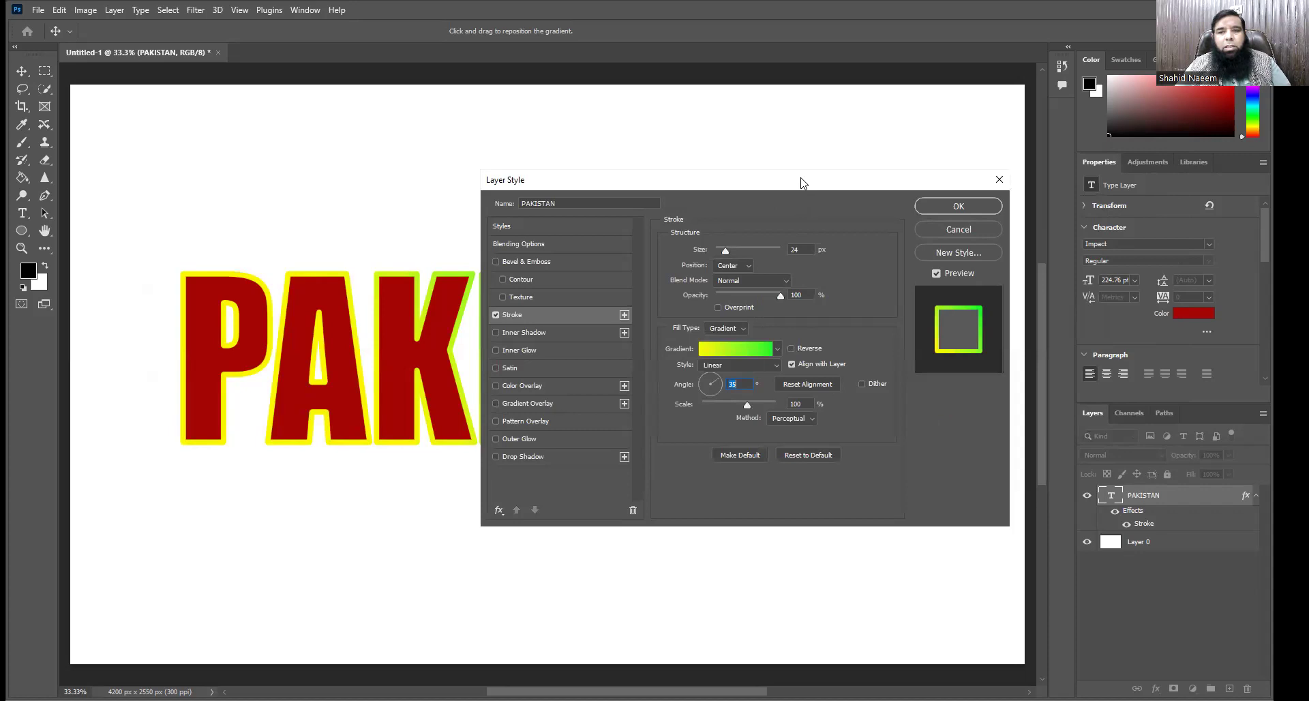
{"action": "left_click_drag", "start_coordinate": [801, 180], "coordinate": [903, 167]}
{"action": "left_click_drag", "start_coordinate": [848, 393], "coordinate": [814, 394]}
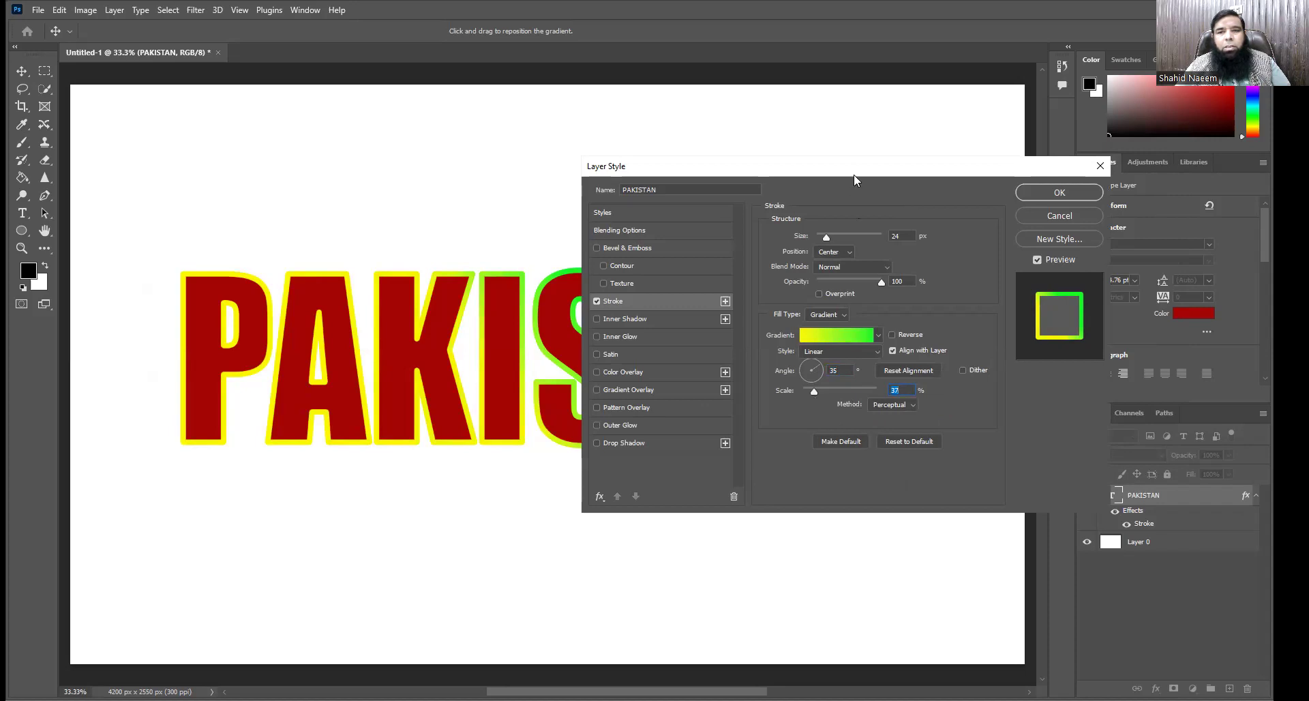
{"action": "left_click_drag", "start_coordinate": [856, 174], "coordinate": [862, 170]}
{"action": "left_click_drag", "start_coordinate": [822, 391], "coordinate": [849, 389]}
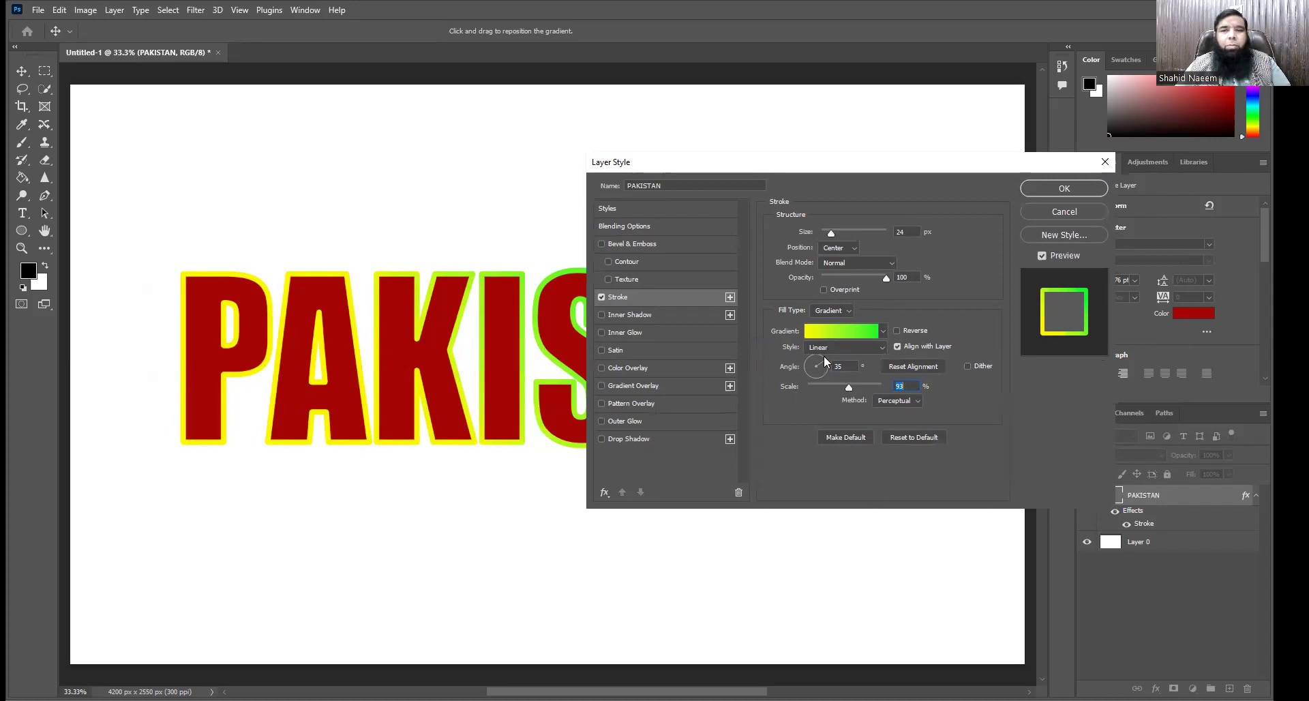
- Switch the stroke fill type to Pattern and try two Trees patterns
{"action": "left_click", "coordinate": [850, 312]}
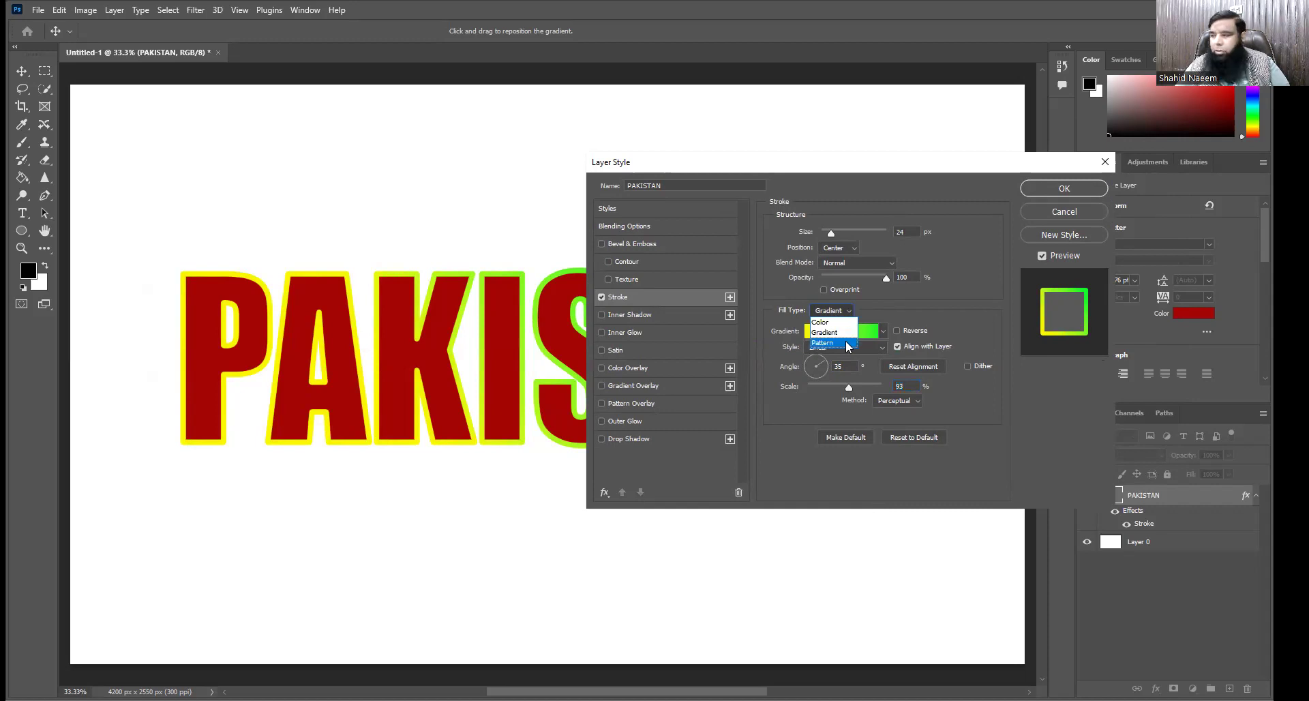
{"action": "left_click", "coordinate": [846, 343]}
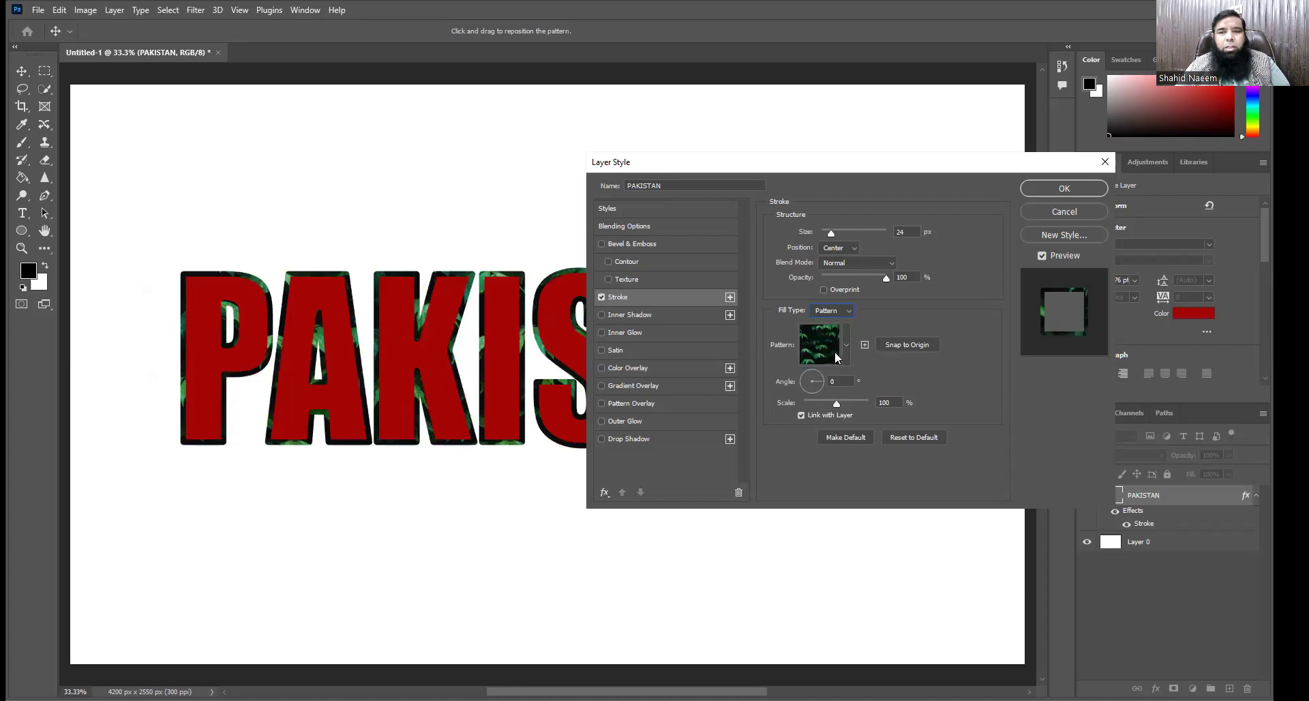
{"action": "left_click", "coordinate": [835, 352]}
{"action": "left_click", "coordinate": [751, 402]}
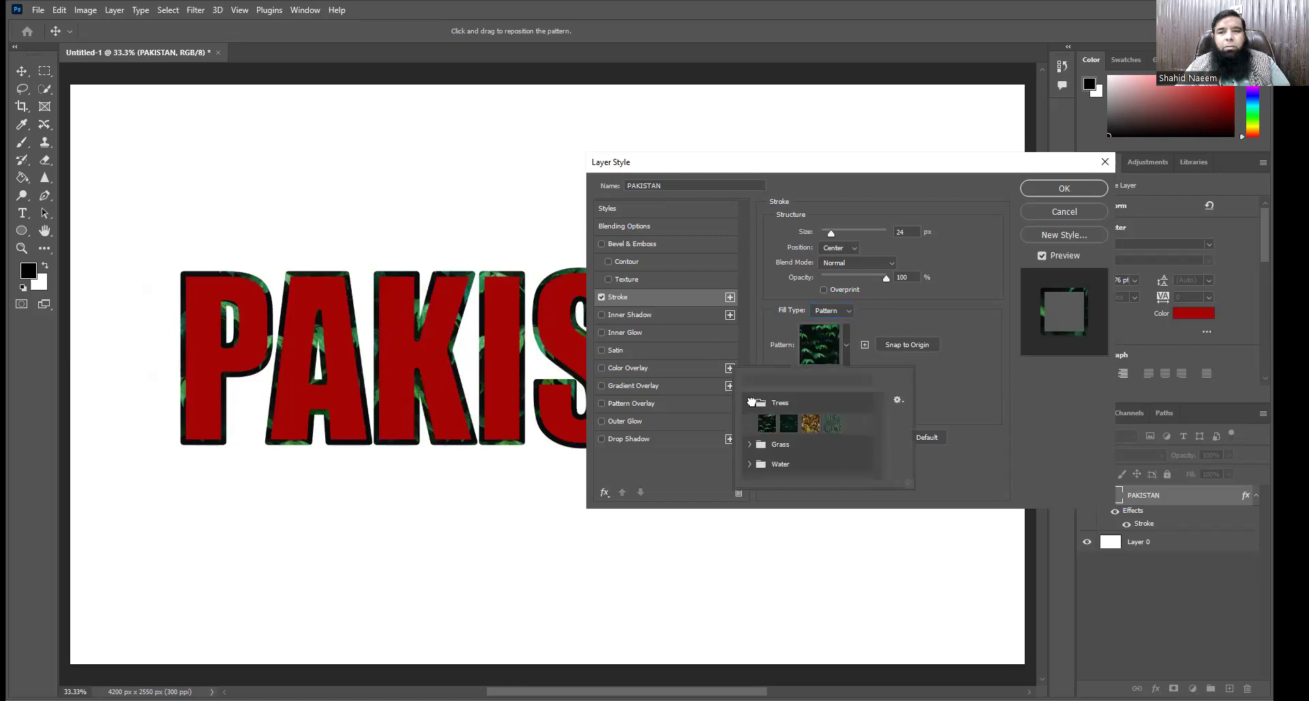
{"action": "left_click", "coordinate": [831, 424]}
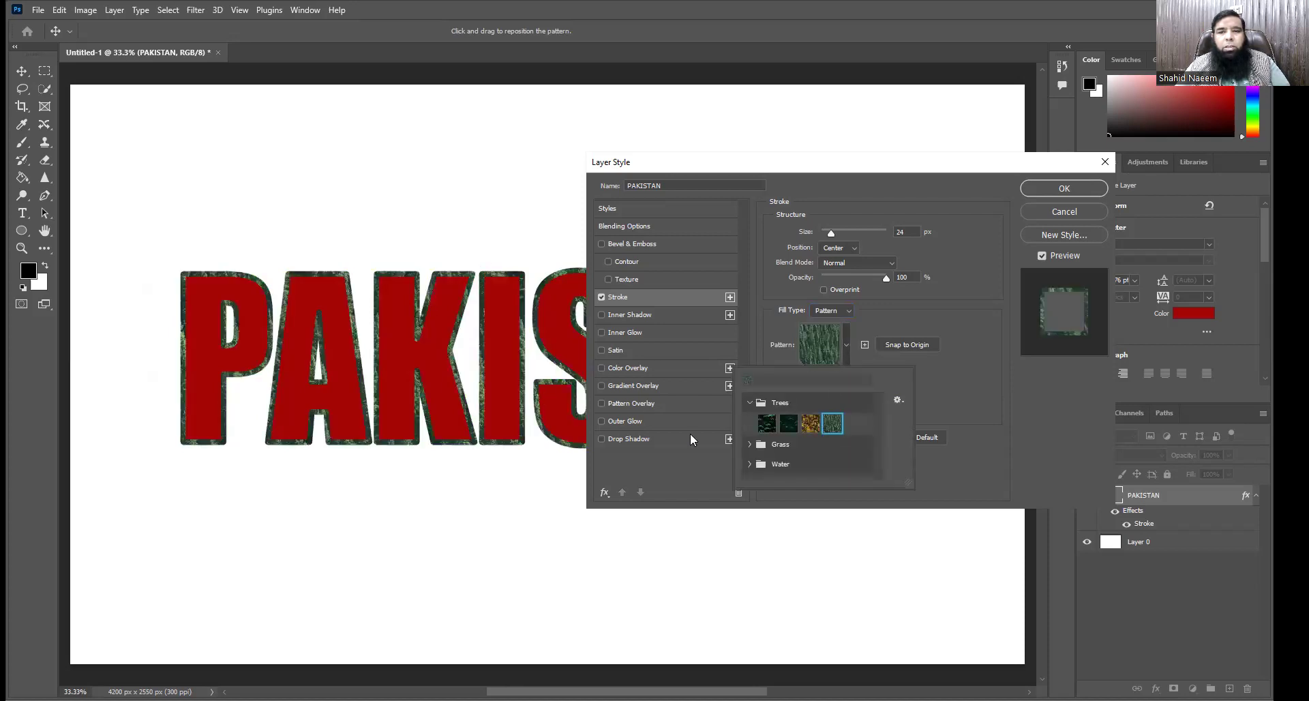
{"action": "left_click", "coordinate": [843, 343]}
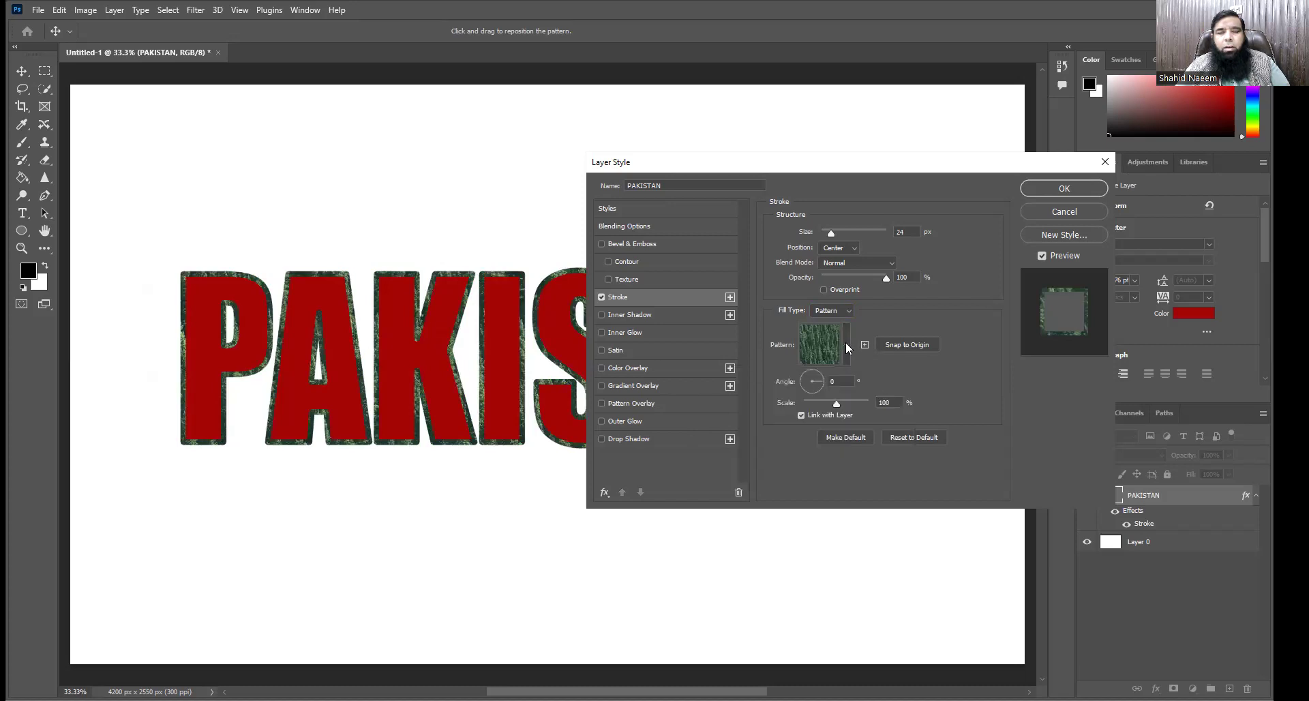
{"action": "left_click", "coordinate": [846, 343]}
{"action": "left_click", "coordinate": [814, 421]}
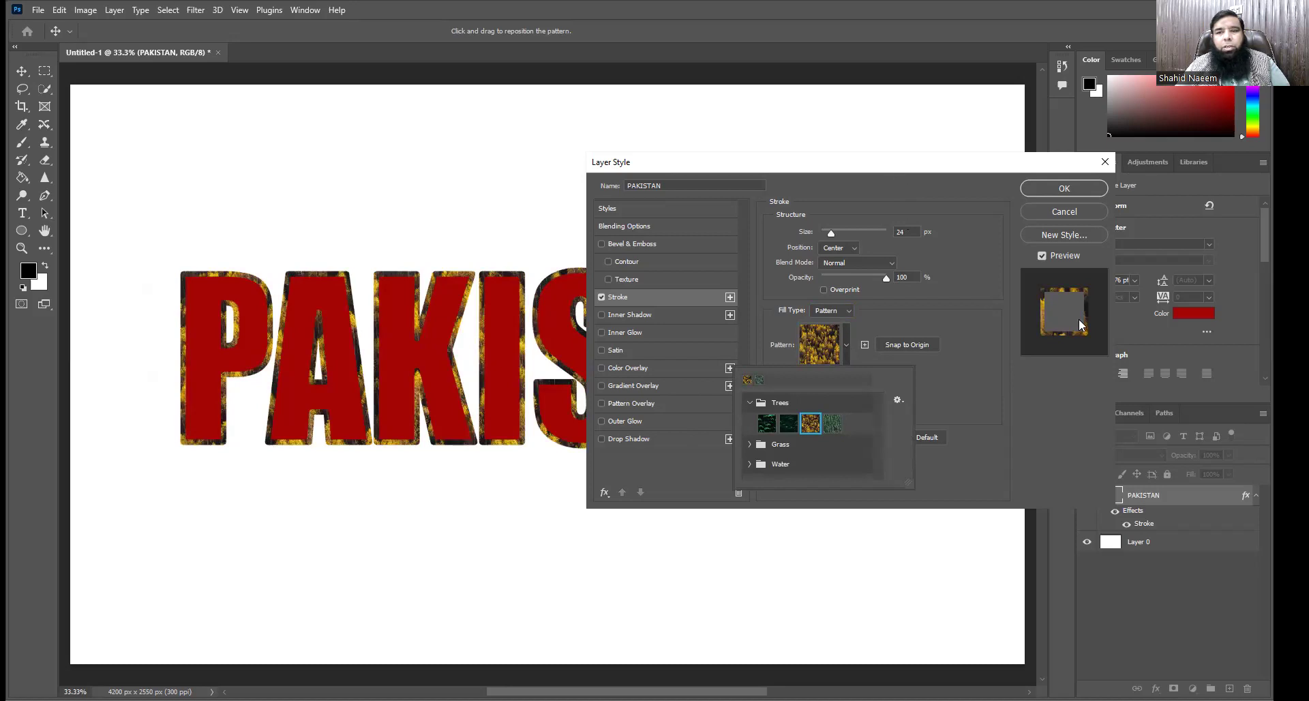
- Apply the green Grass pattern to the stroke and confirm the layer style
{"action": "left_click_drag", "start_coordinate": [849, 344], "coordinate": [890, 332]}
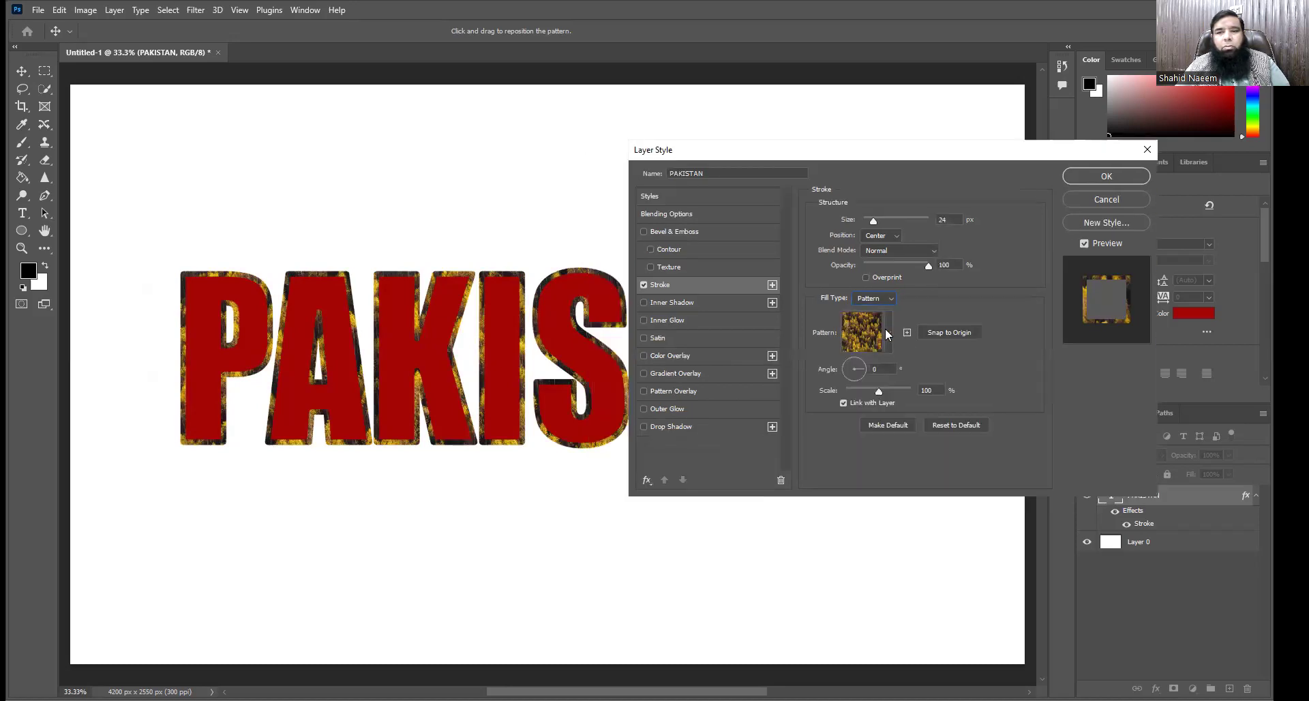
{"action": "left_click", "coordinate": [885, 328]}
{"action": "left_click", "coordinate": [791, 432]}
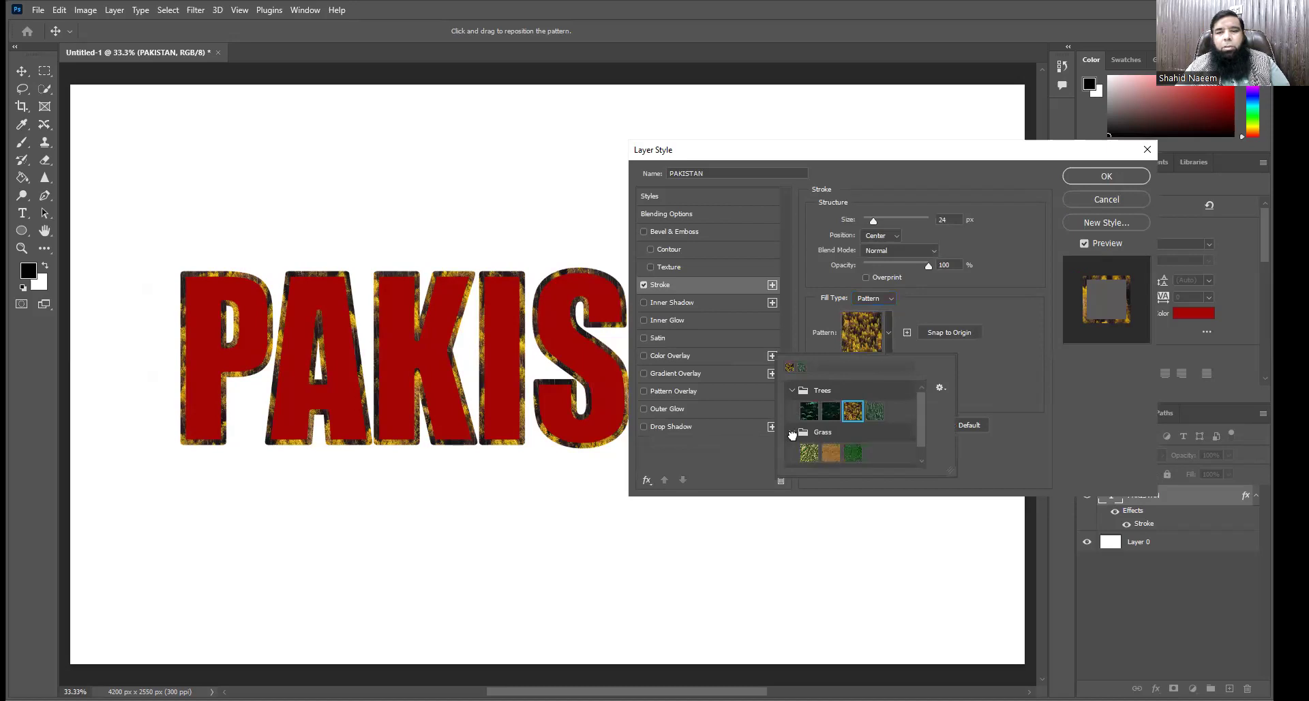
{"action": "scroll", "coordinate": [851, 432], "scroll_direction": "down", "scroll_amount": 1}
{"action": "left_click", "coordinate": [851, 435]}
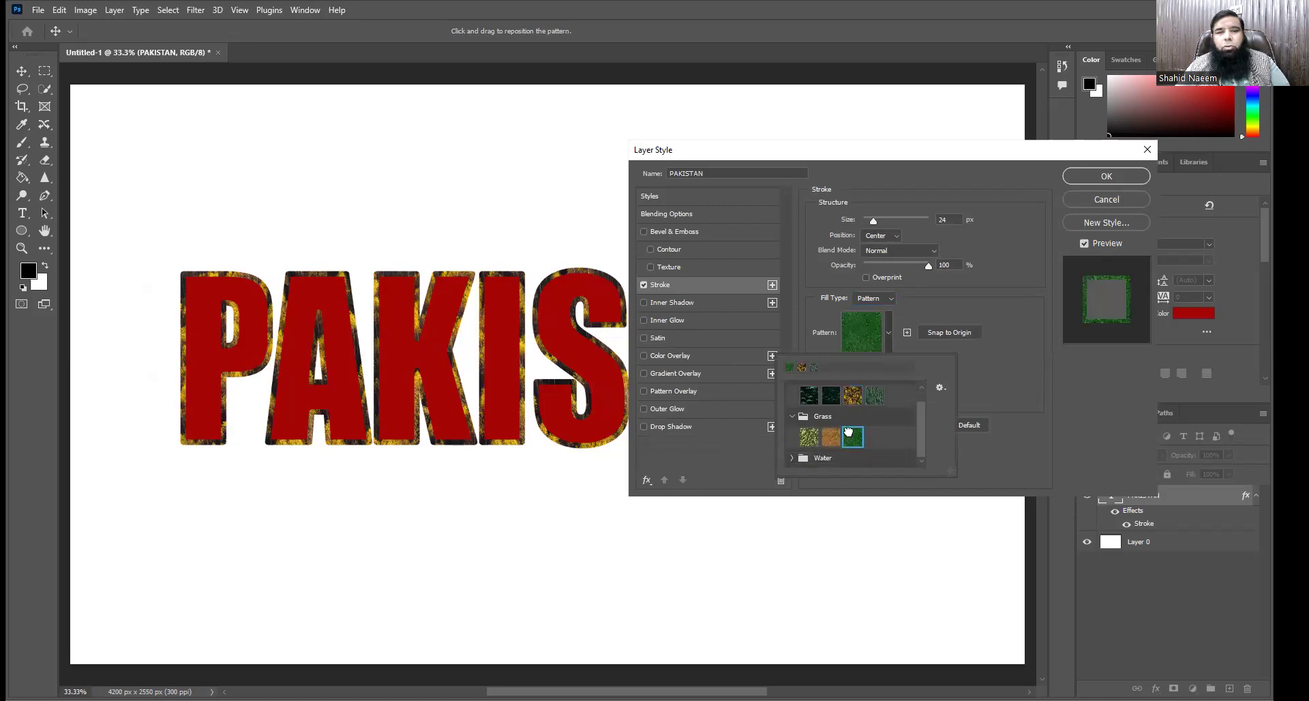
{"action": "left_click", "coordinate": [915, 167]}
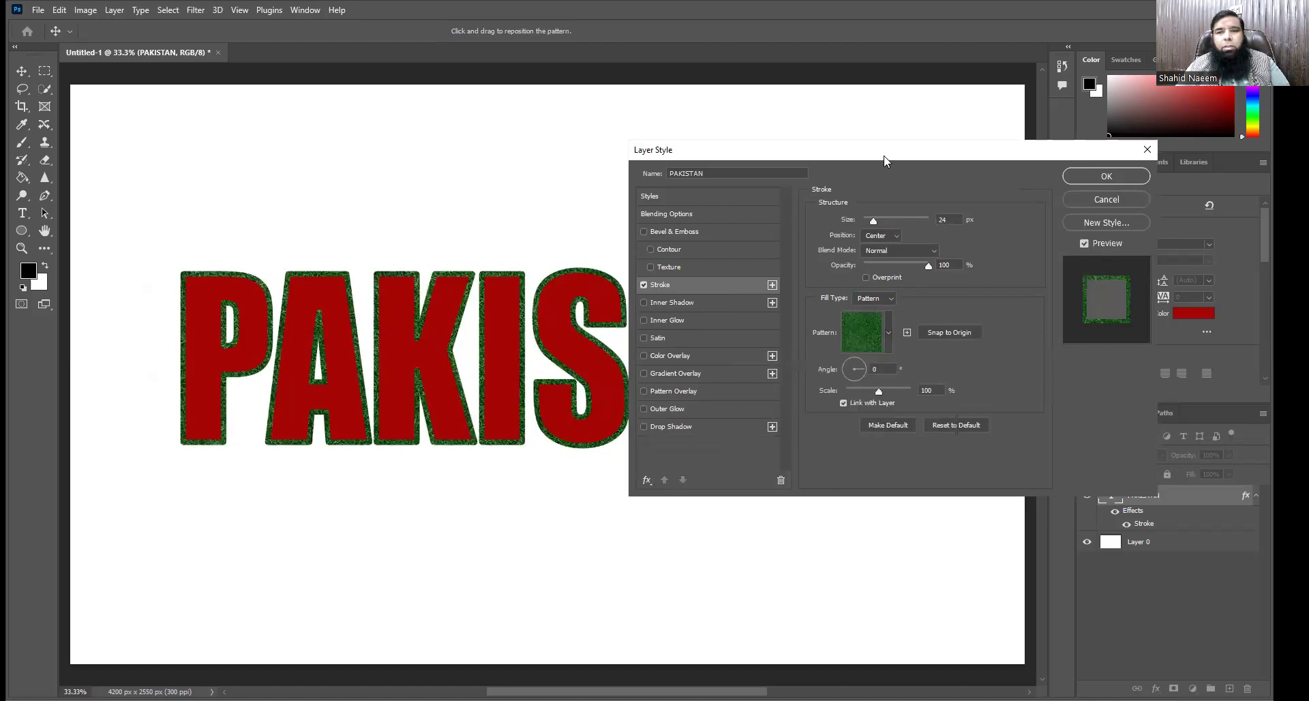
{"action": "left_click_drag", "start_coordinate": [884, 161], "coordinate": [746, 181]}
{"action": "left_click", "coordinate": [963, 194]}
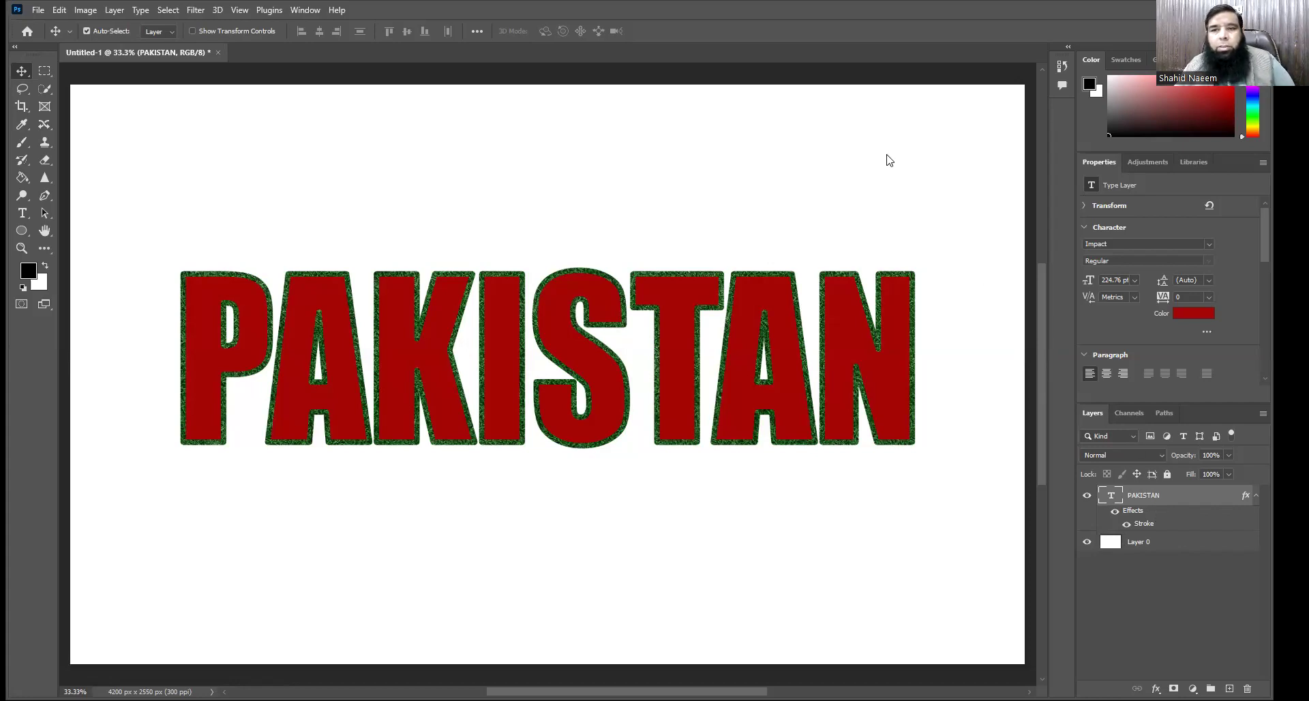
- Float and lengthen the Layers panel, then toggle Stroke and all effects off and on
{"action": "key", "text": "F7"}
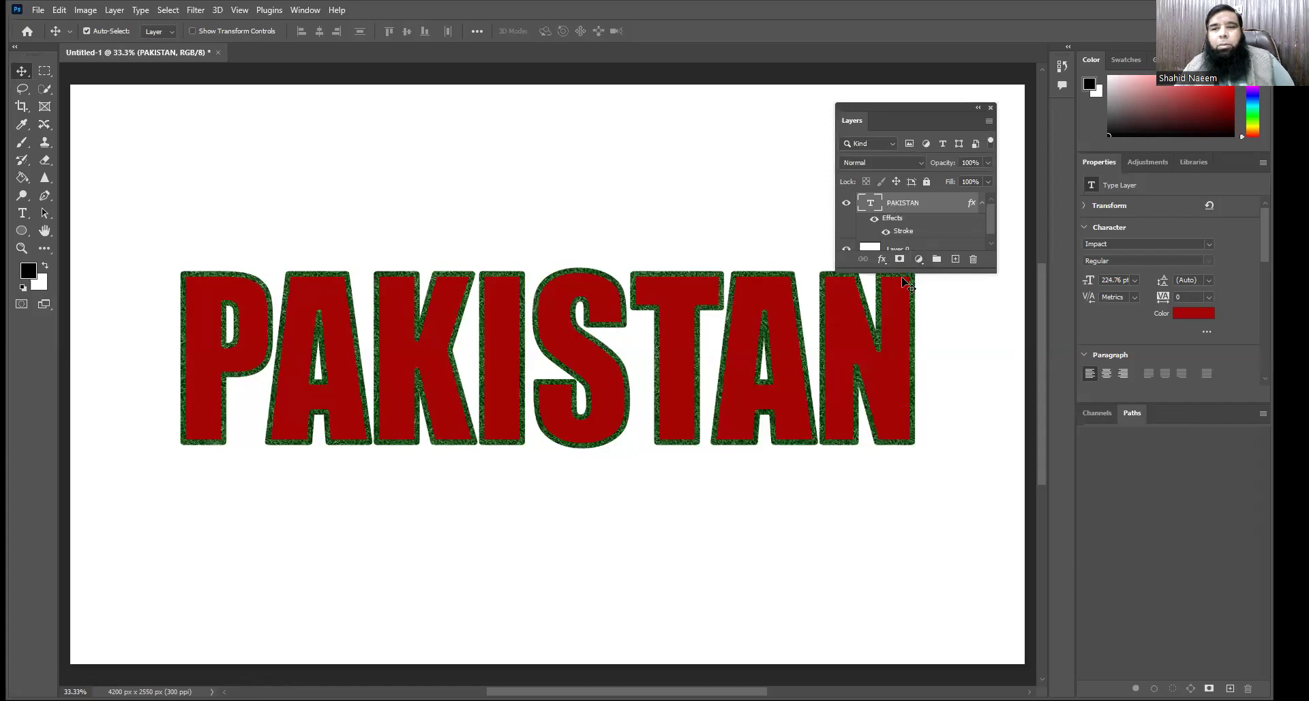
{"action": "left_click_drag", "start_coordinate": [903, 272], "coordinate": [898, 344]}
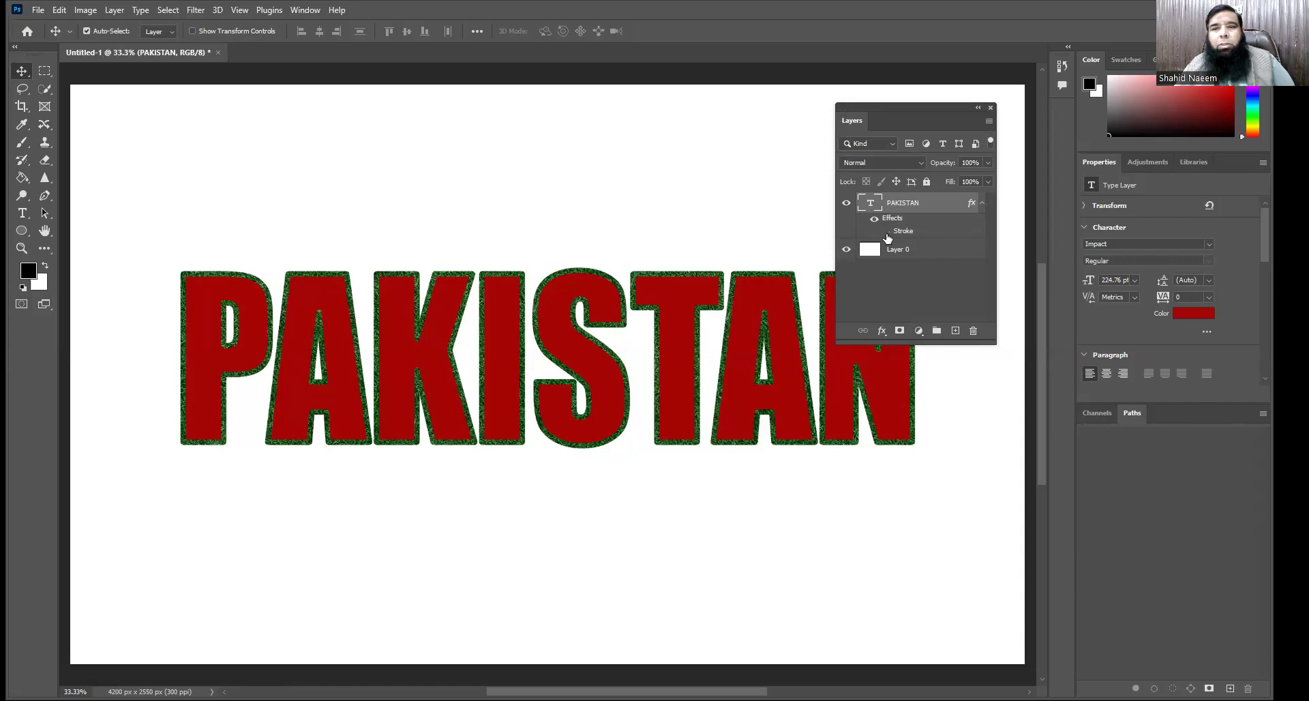
{"action": "left_click", "coordinate": [887, 232]}
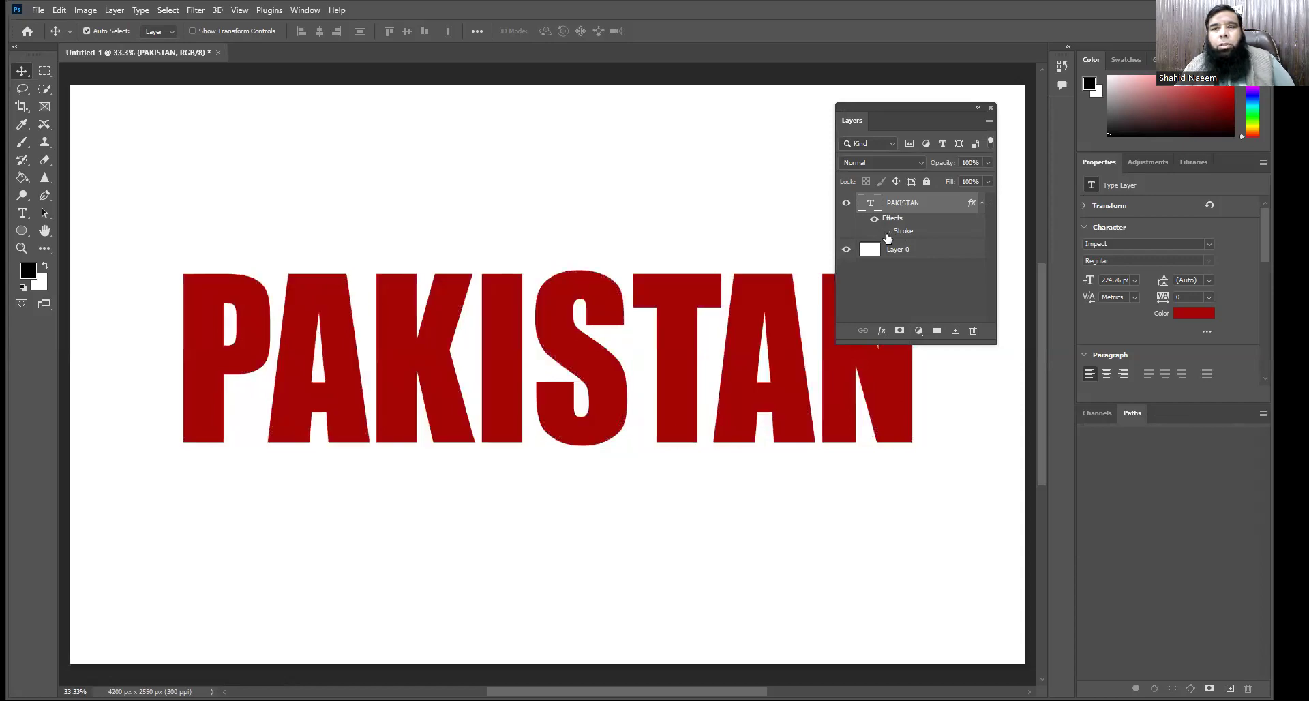
{"action": "left_click", "coordinate": [887, 233]}
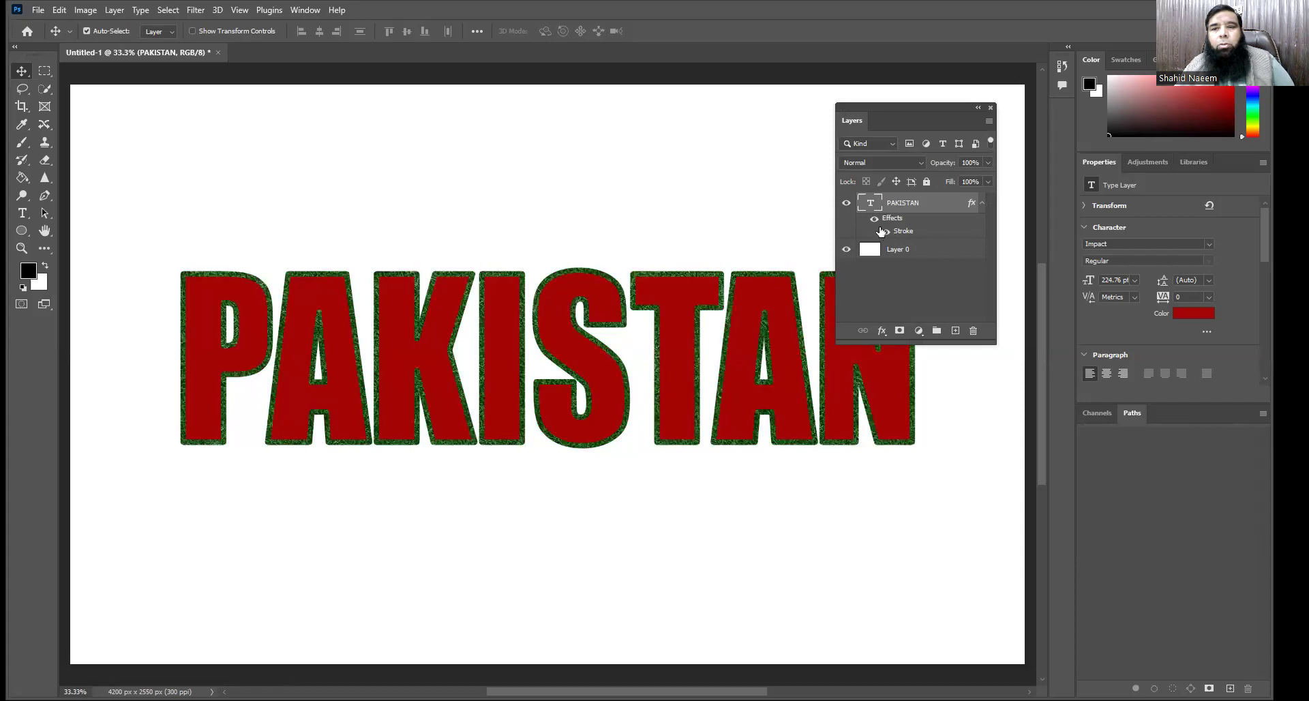
{"action": "left_click", "coordinate": [875, 219]}
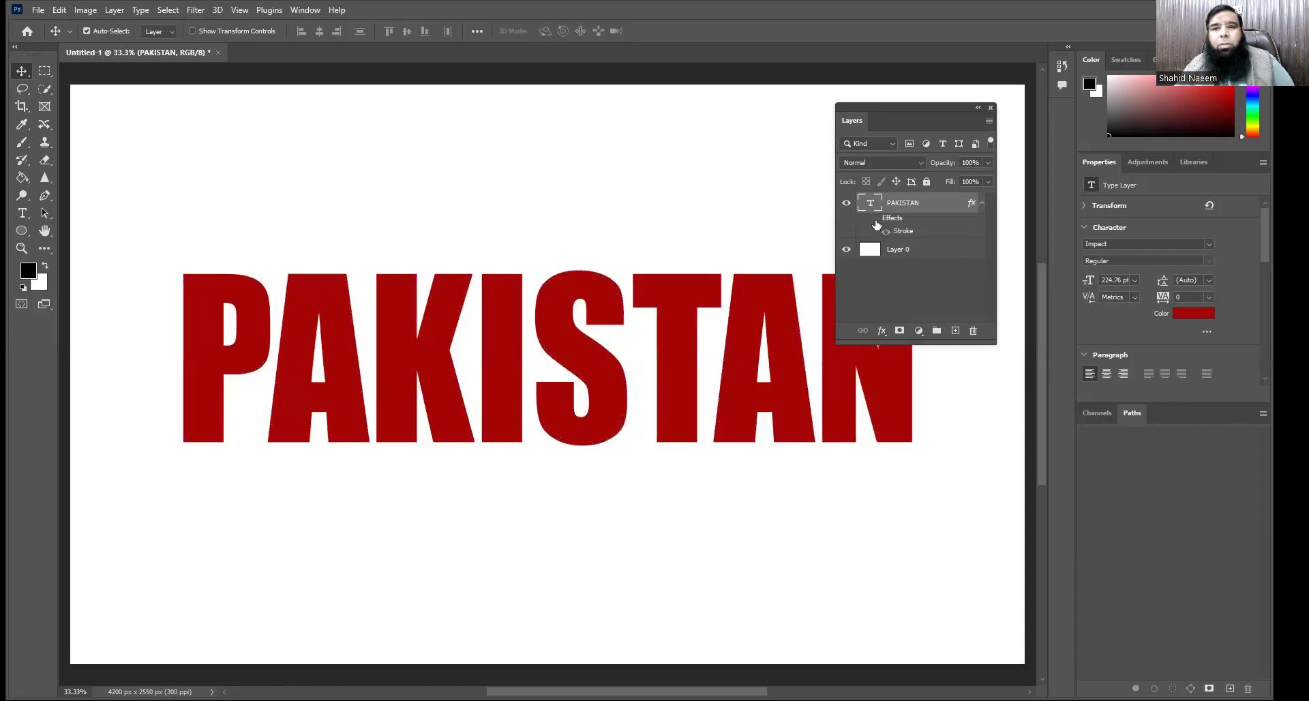
{"action": "left_click", "coordinate": [875, 219]}
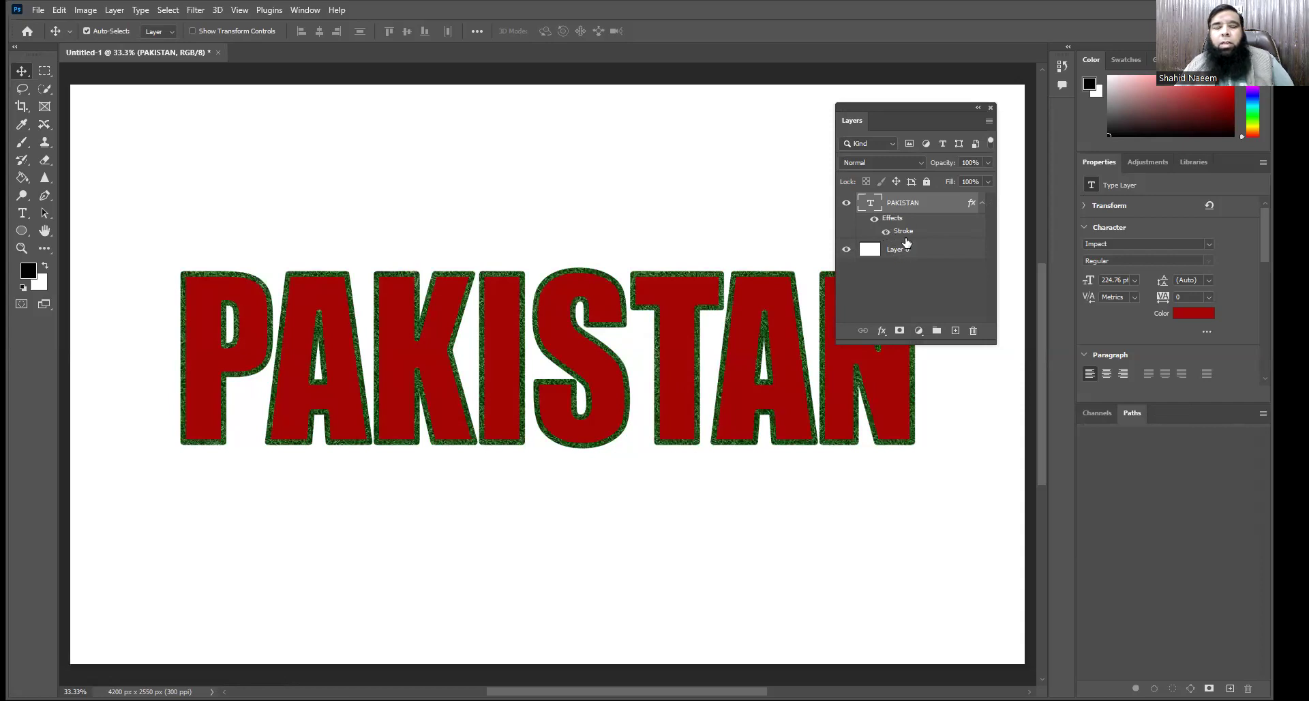
- Open PAKISTAN's Layer Style on its 24 px centred grass-pattern Stroke settings
{"action": "double_click", "coordinate": [932, 208]}
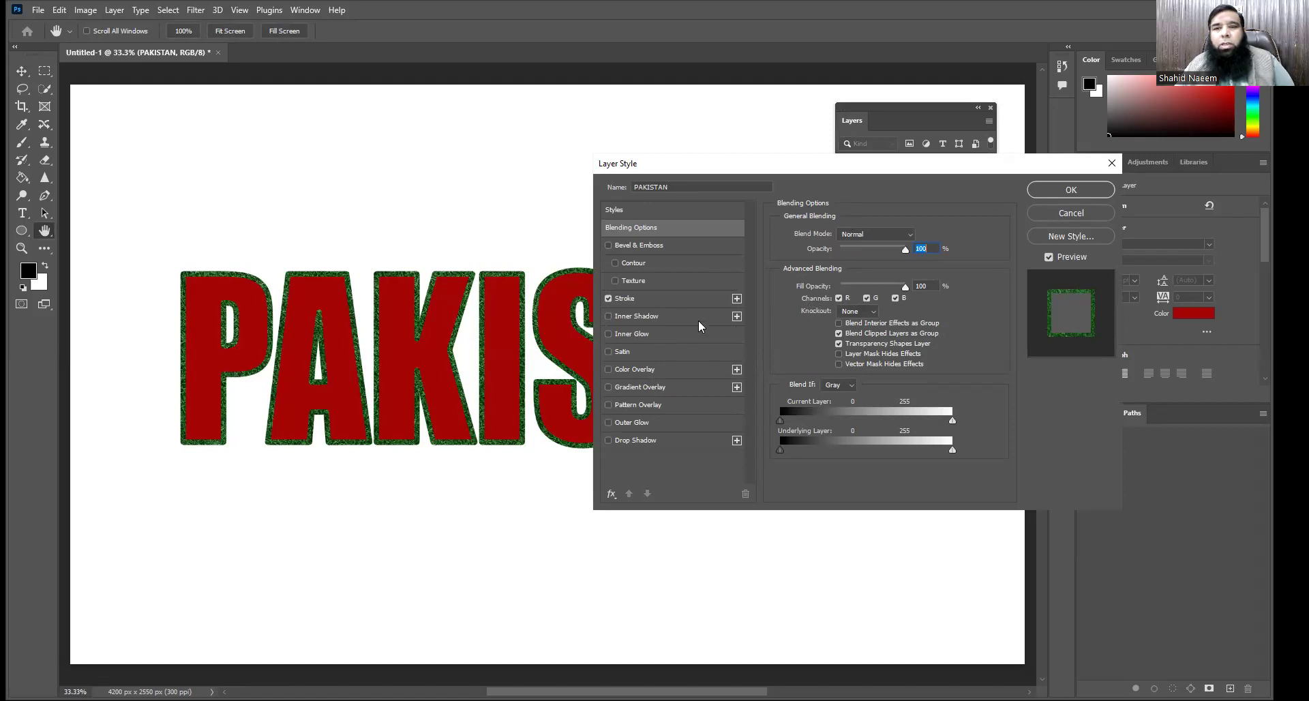
{"action": "left_click", "coordinate": [661, 297]}
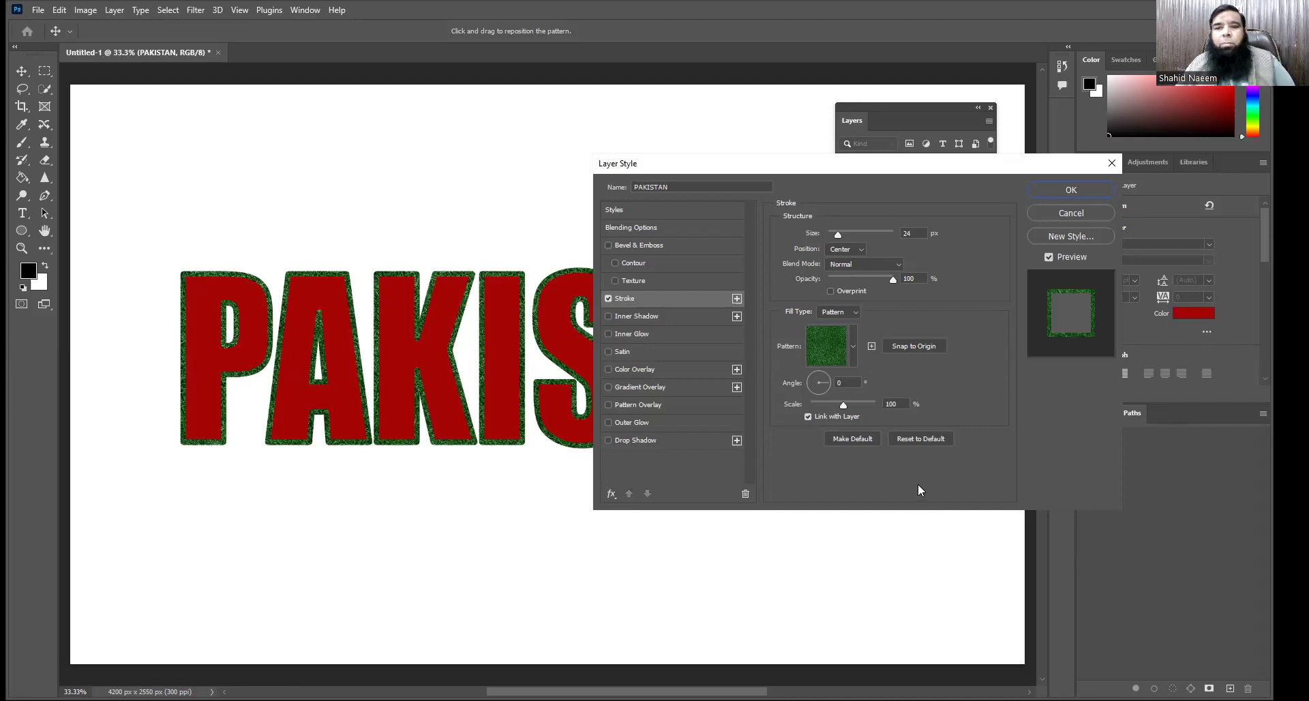
- Reset the stroke to default black, sized 10 px and positioned Outside
{"action": "left_click", "coordinate": [922, 438]}
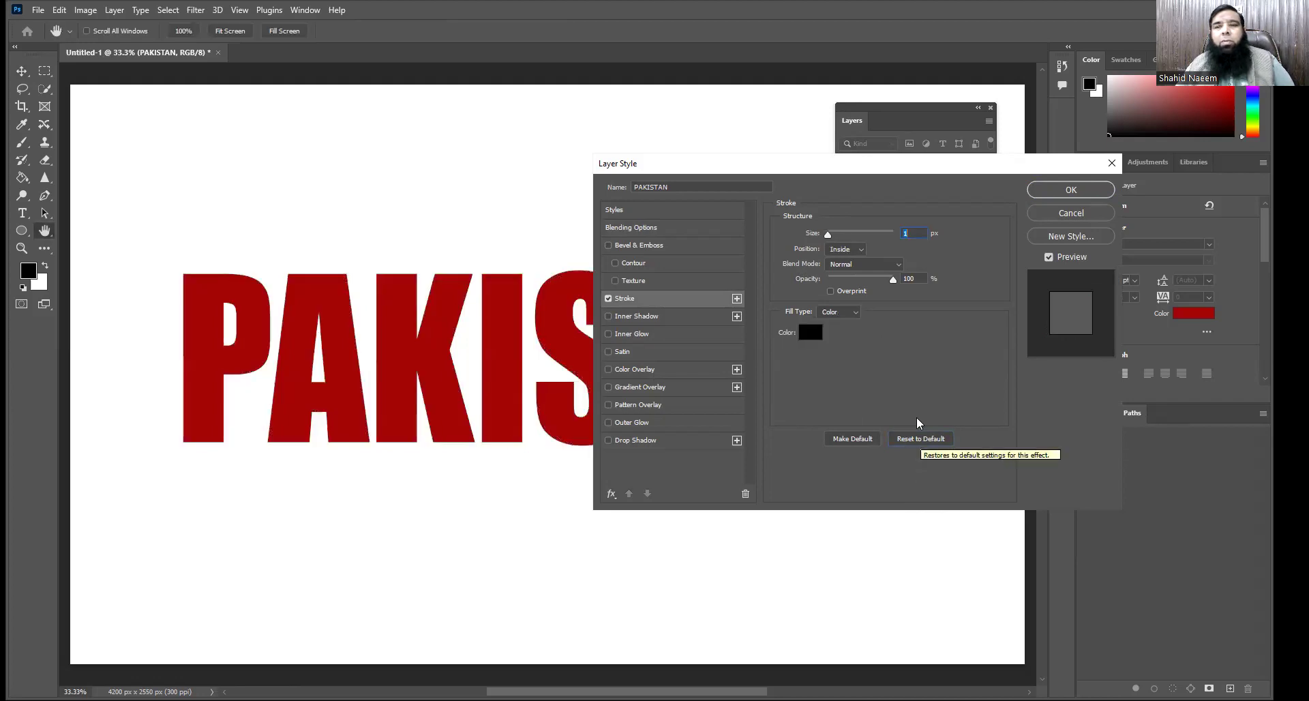
{"action": "left_click_drag", "start_coordinate": [828, 234], "coordinate": [834, 235]}
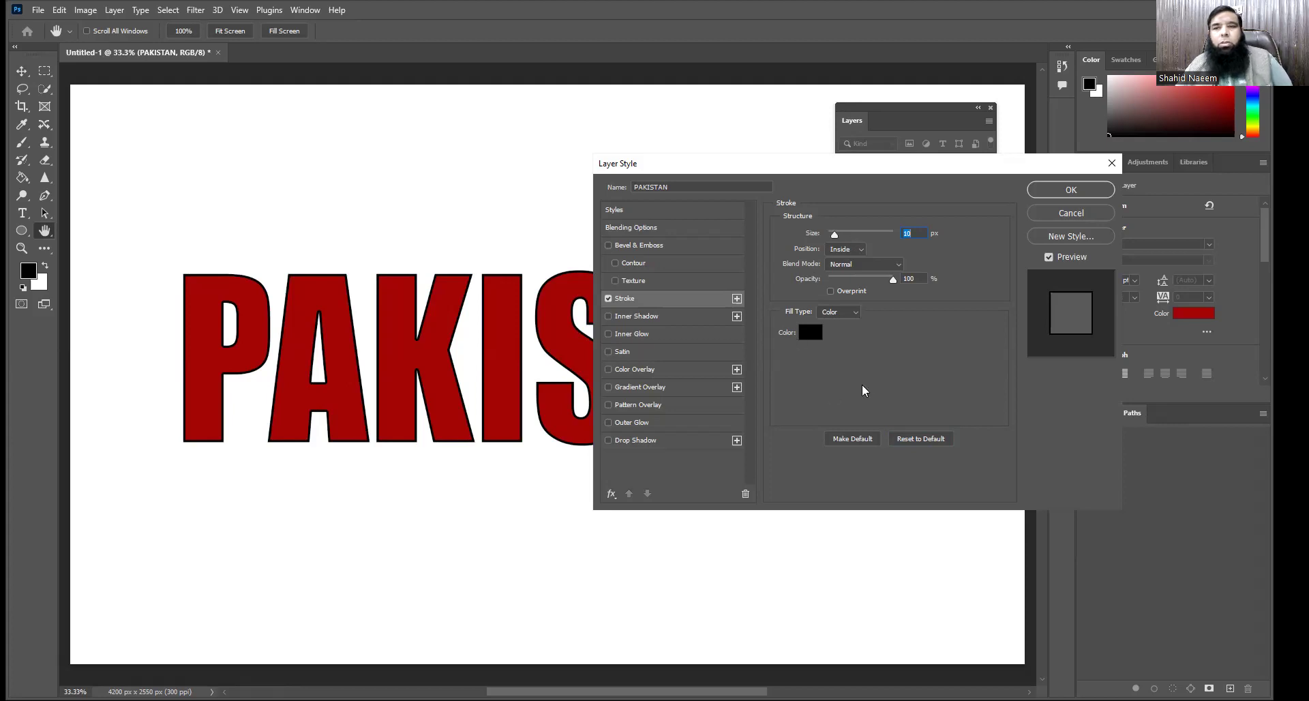
{"action": "left_click", "coordinate": [857, 249]}
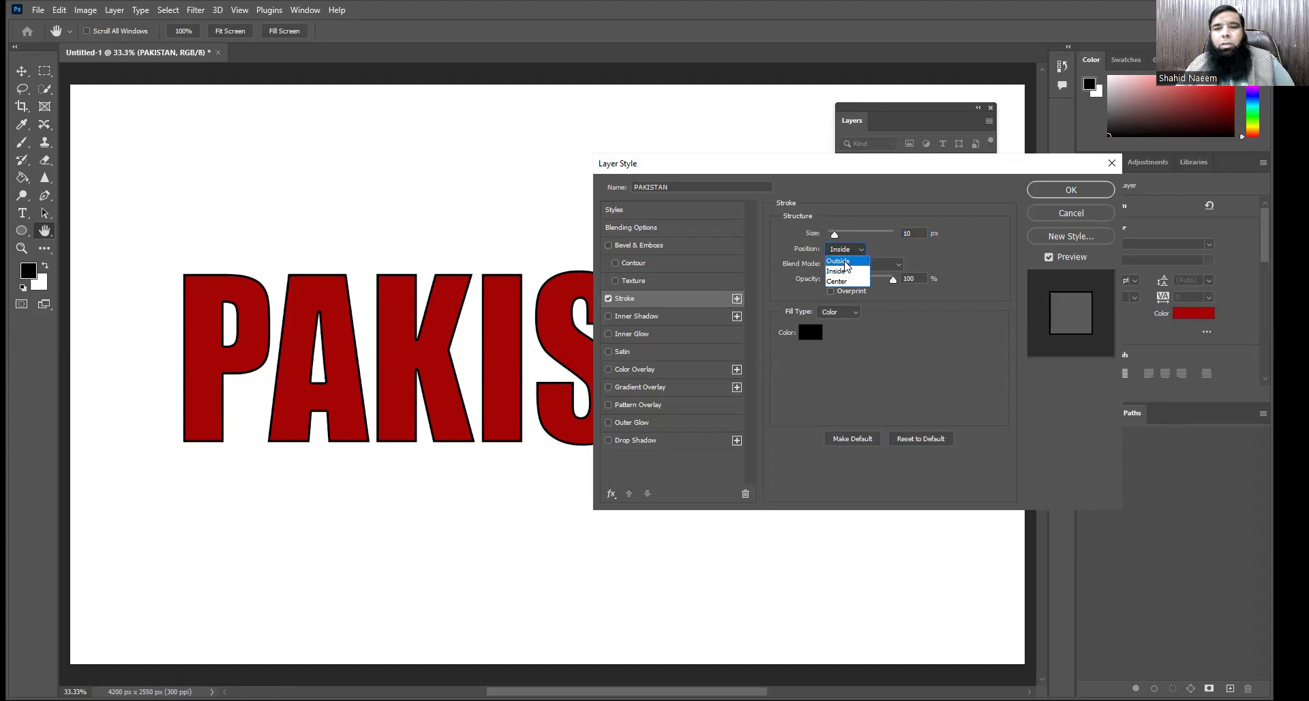
{"action": "left_click", "coordinate": [844, 253]}
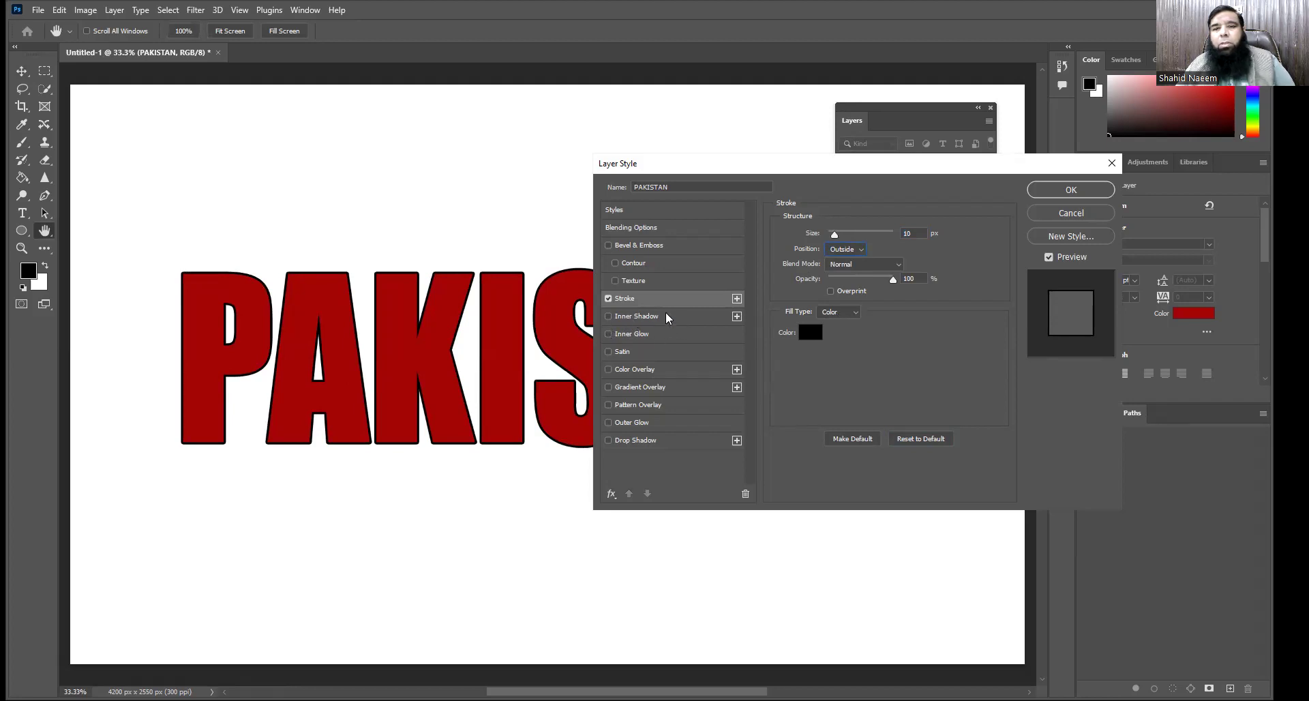
- Enable Inner Shadow with Normal blending and raised opacity
{"action": "left_click", "coordinate": [668, 319]}
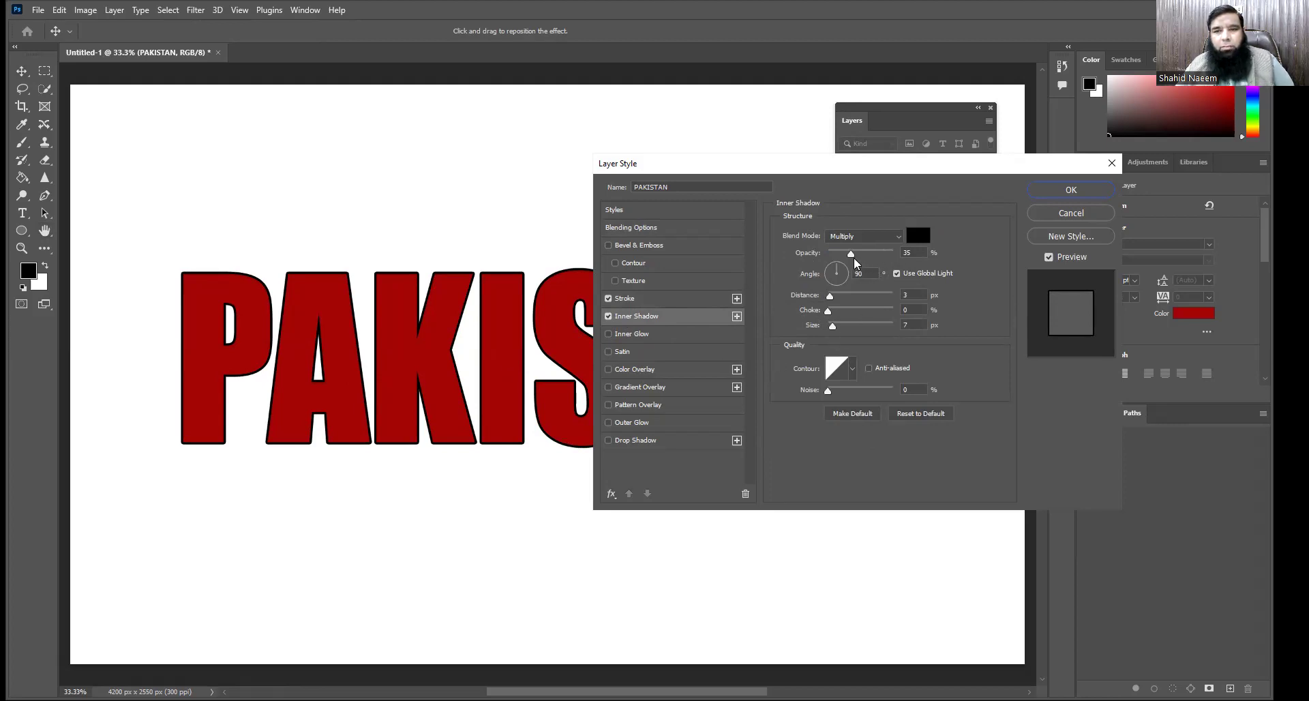
{"action": "left_click_drag", "start_coordinate": [855, 256], "coordinate": [882, 254]}
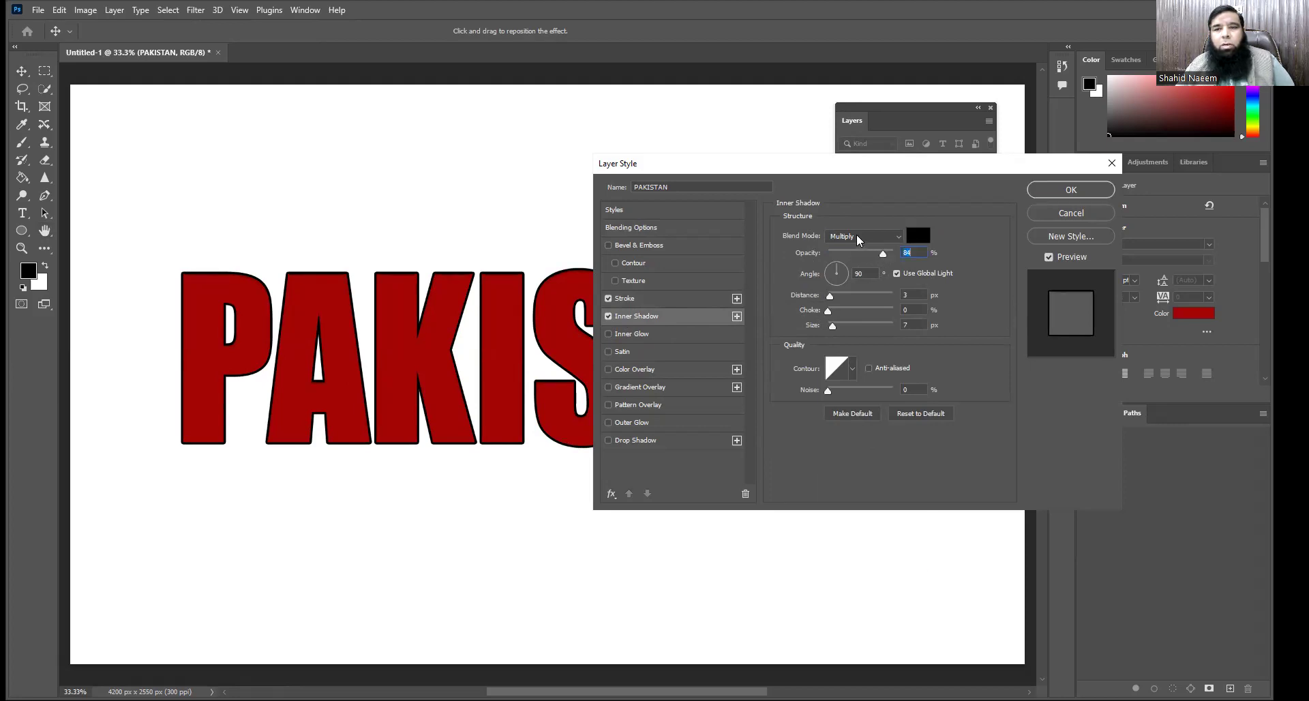
{"action": "left_click", "coordinate": [860, 239]}
{"action": "left_click", "coordinate": [850, 249]}
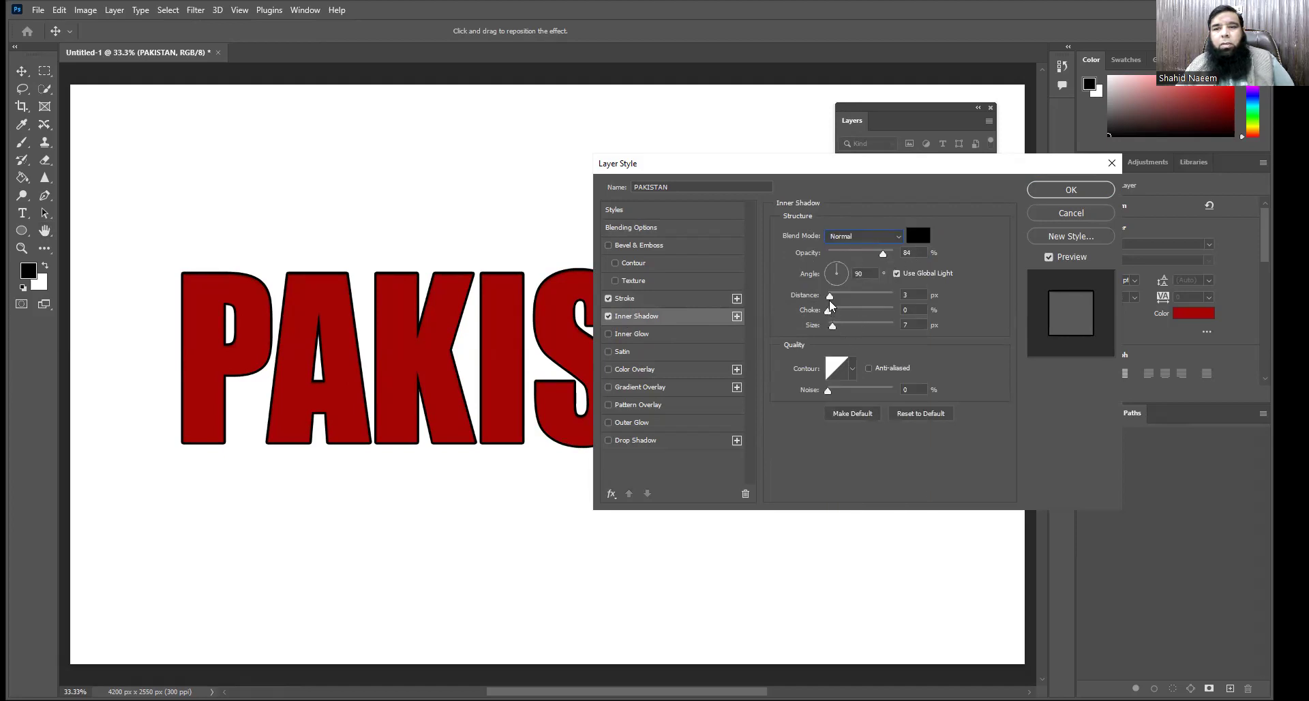
- Set the inner shadow distance to 14 px
{"action": "left_click_drag", "start_coordinate": [831, 296], "coordinate": [840, 298]}
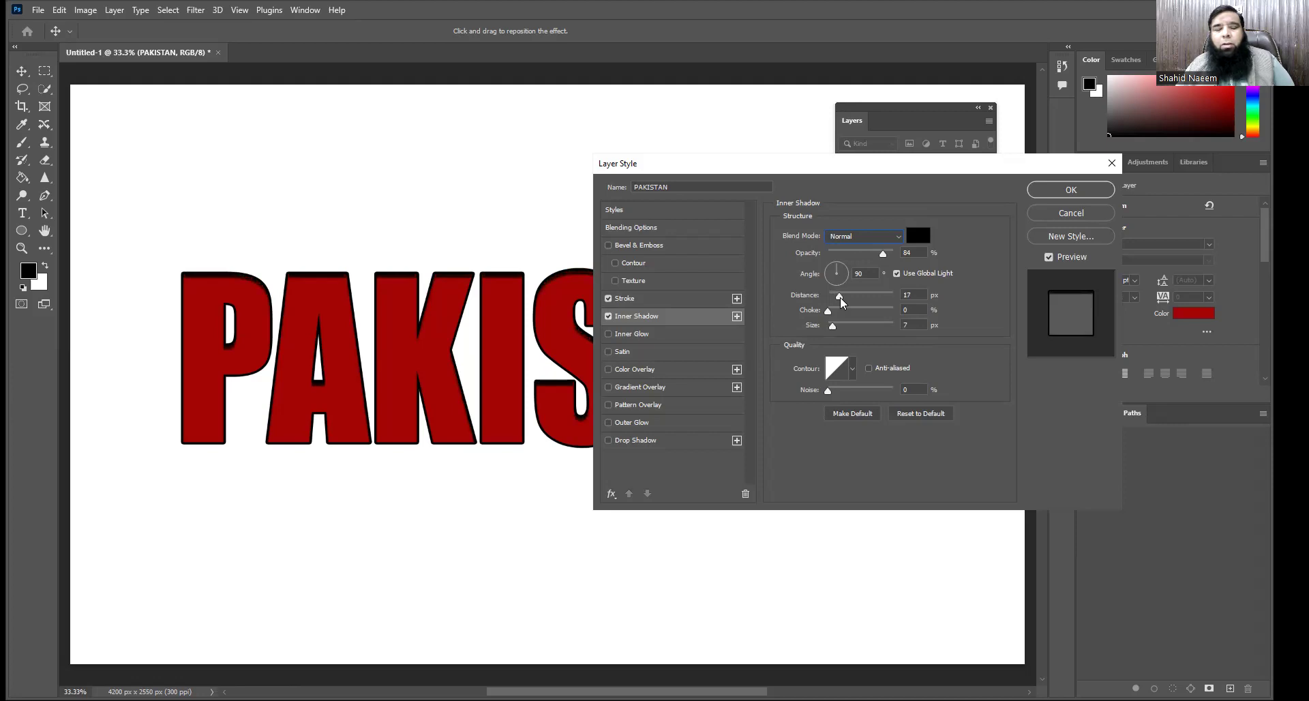
{"action": "left_click_drag", "start_coordinate": [841, 297], "coordinate": [826, 297]}
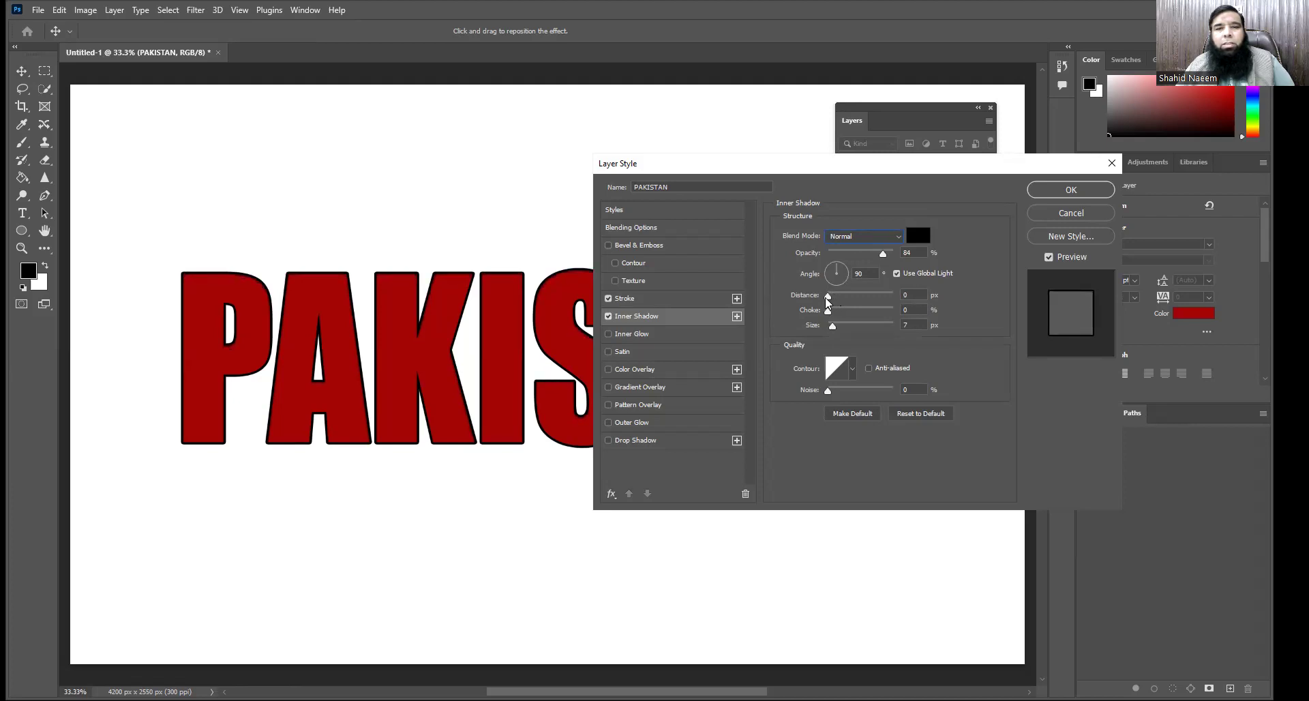
{"action": "left_click_drag", "start_coordinate": [826, 298], "coordinate": [843, 292]}
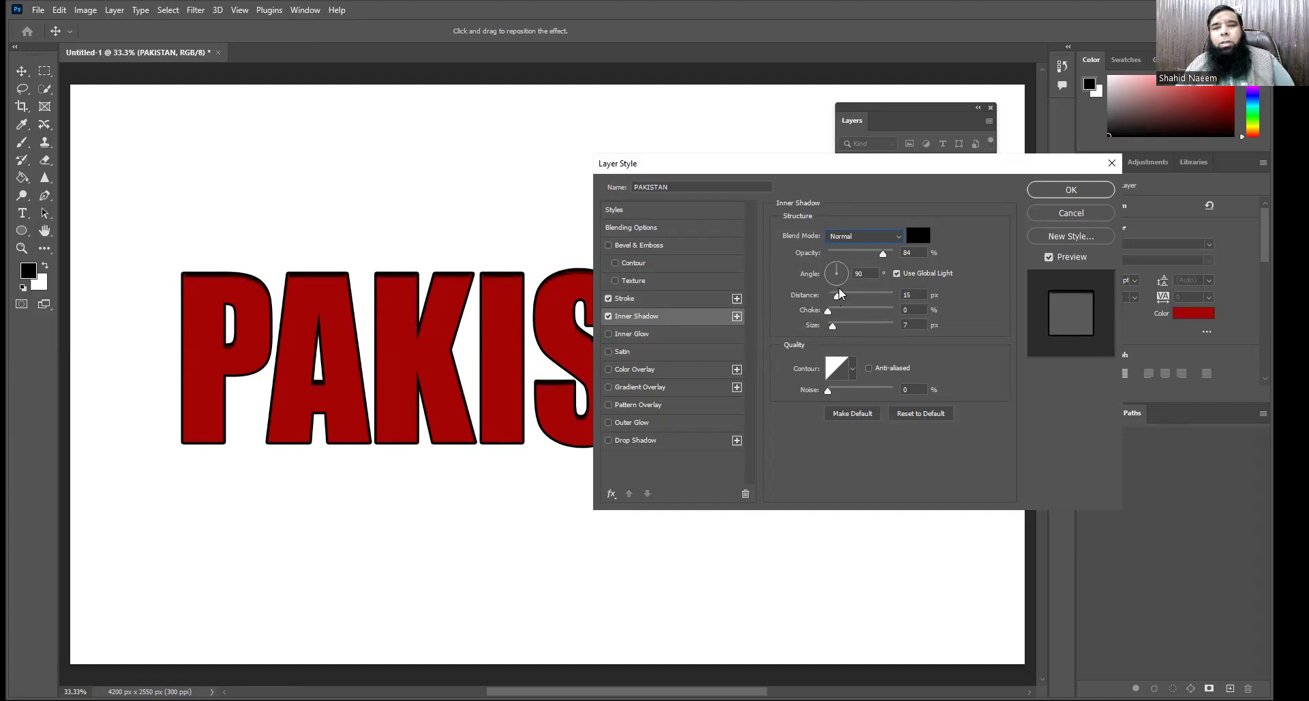
{"action": "left_click_drag", "start_coordinate": [843, 293], "coordinate": [838, 294]}
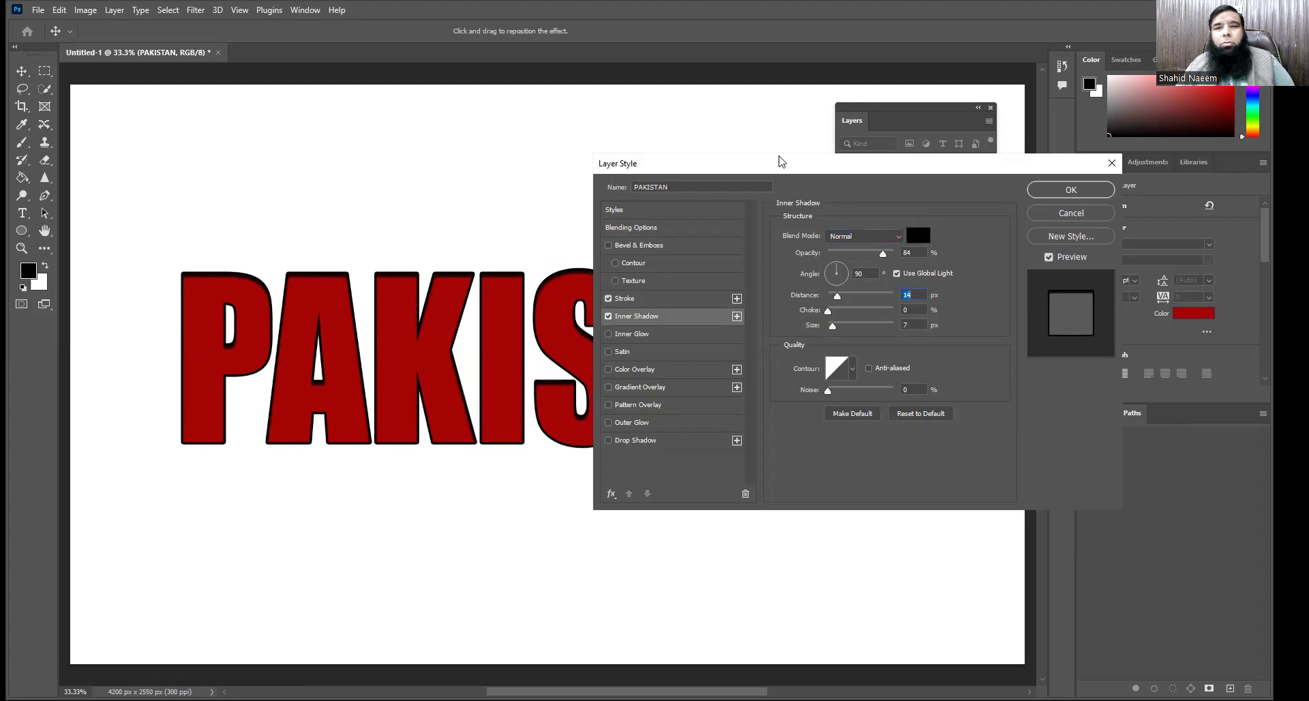
- Toggle the Inner Shadow off and on twice to compare, leaving it enabled
{"action": "left_click_drag", "start_coordinate": [791, 162], "coordinate": [947, 160]}
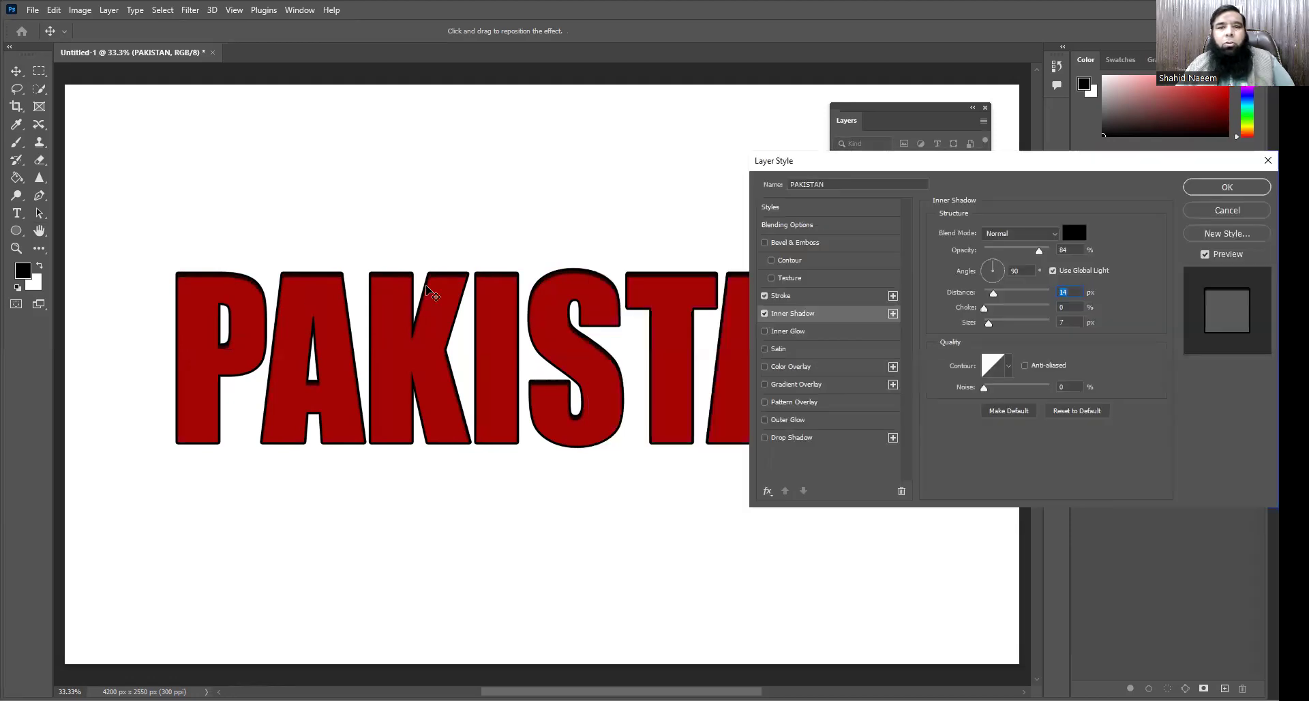
{"action": "left_click", "coordinate": [764, 313]}
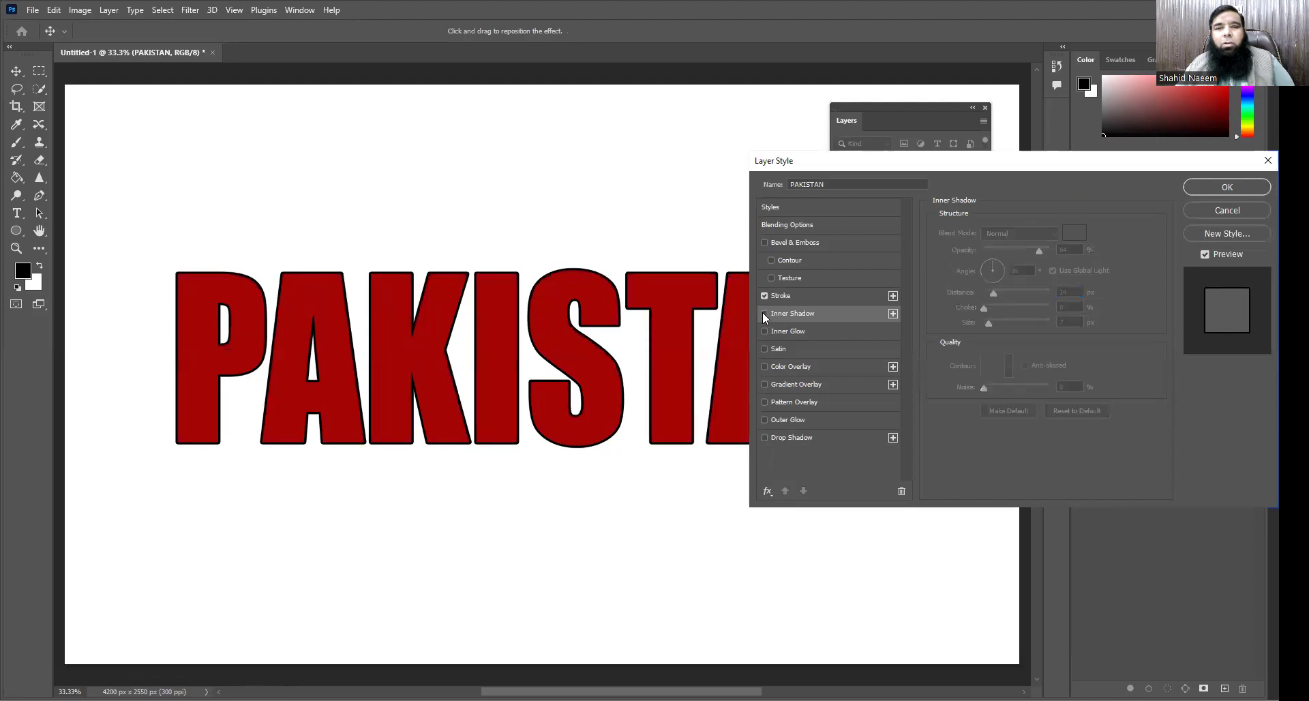
{"action": "left_click", "coordinate": [764, 313]}
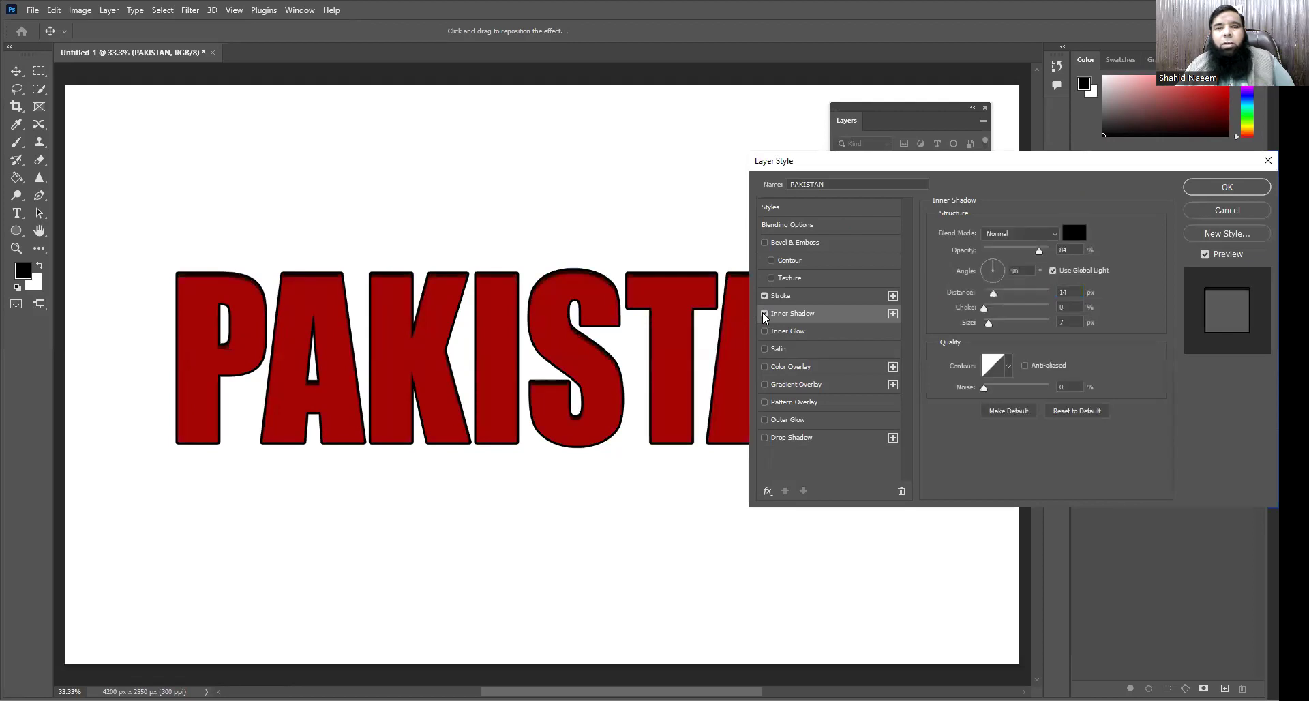
{"action": "left_click", "coordinate": [763, 313]}
{"action": "left_click", "coordinate": [764, 313]}
- Switch the inner shadow to Dissolve and raise its distance to 96 px
{"action": "left_click_drag", "start_coordinate": [967, 166], "coordinate": [819, 188]}
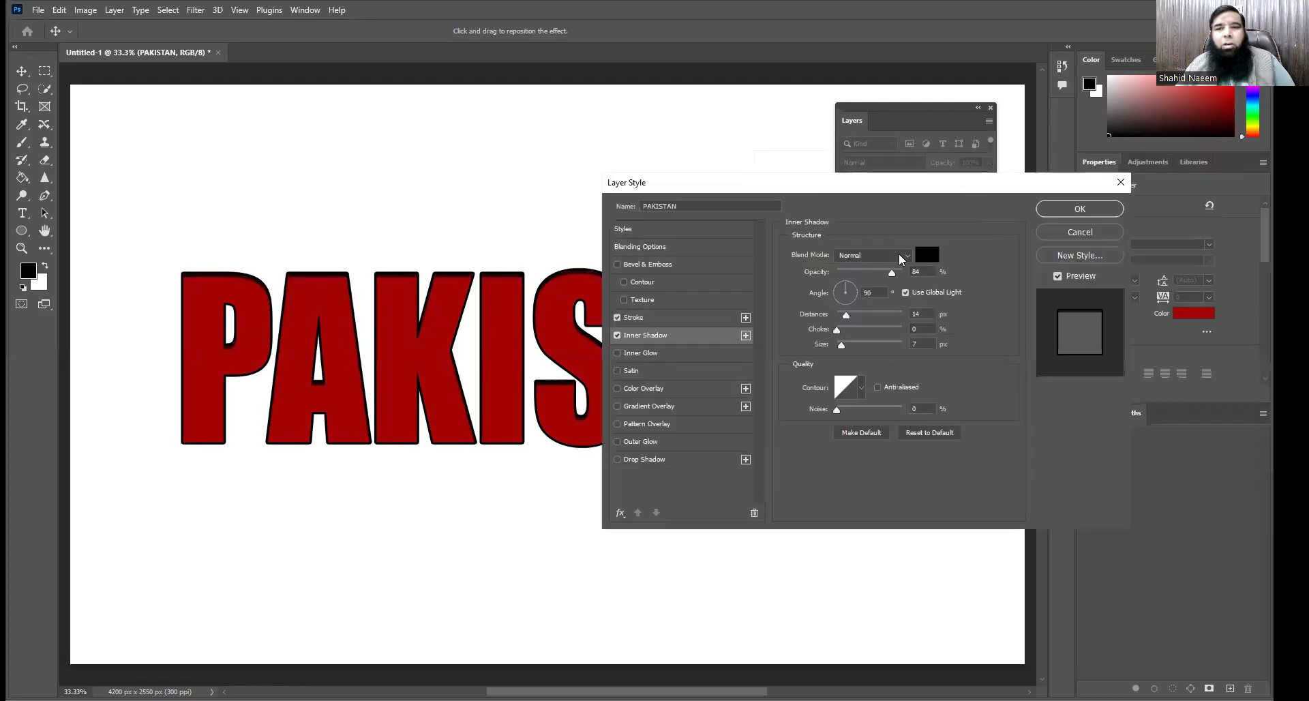
{"action": "left_click", "coordinate": [872, 255]}
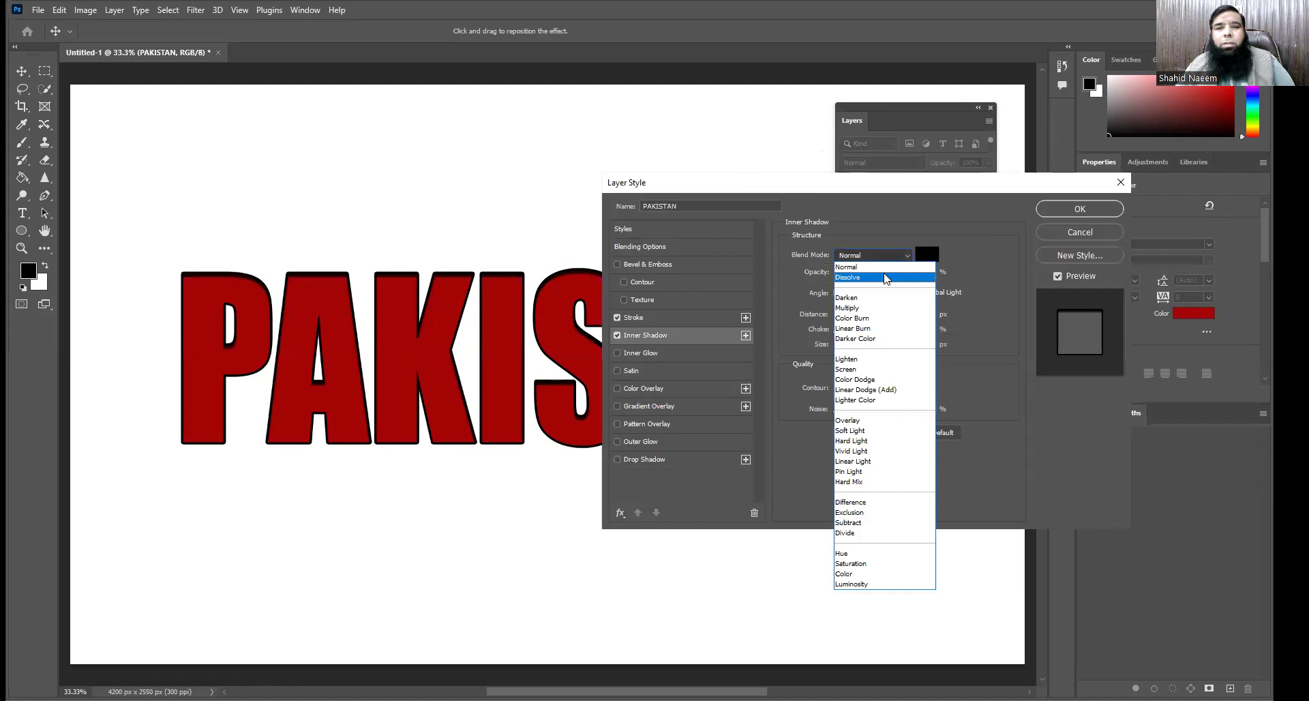
{"action": "left_click", "coordinate": [886, 277]}
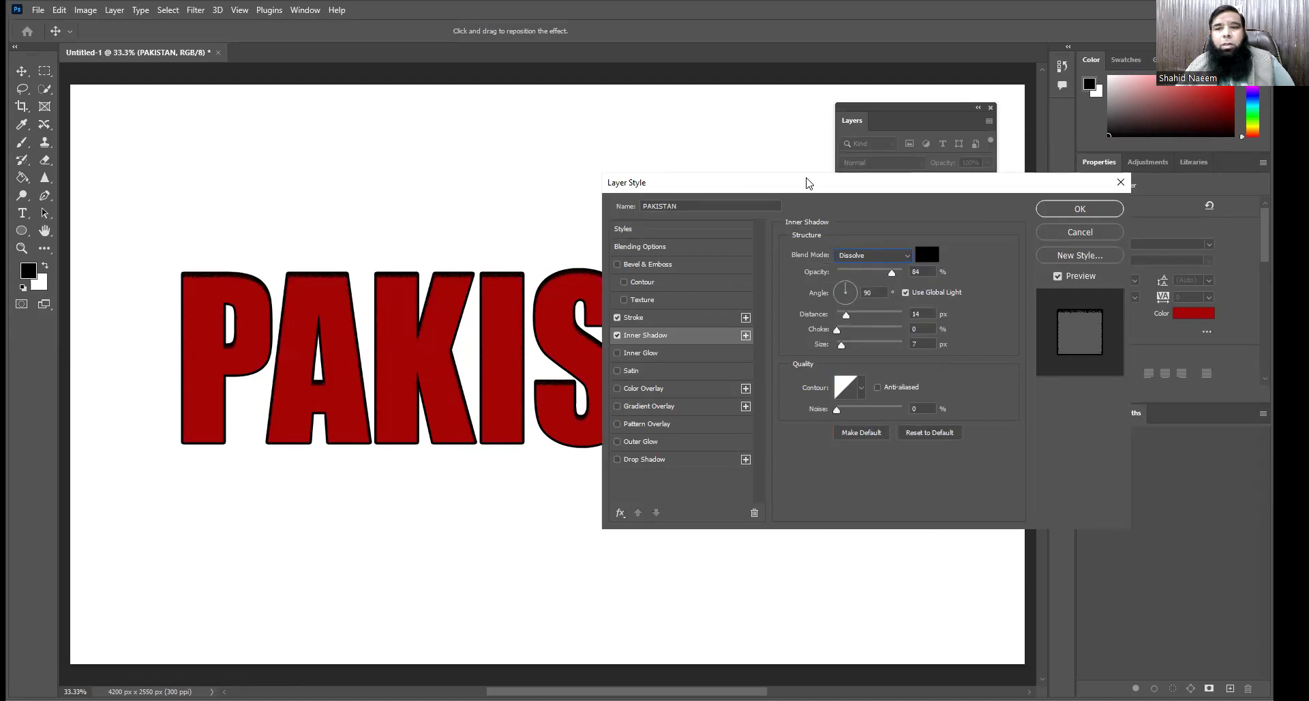
{"action": "left_click_drag", "start_coordinate": [808, 182], "coordinate": [865, 204]}
{"action": "left_click_drag", "start_coordinate": [903, 337], "coordinate": [943, 341]}
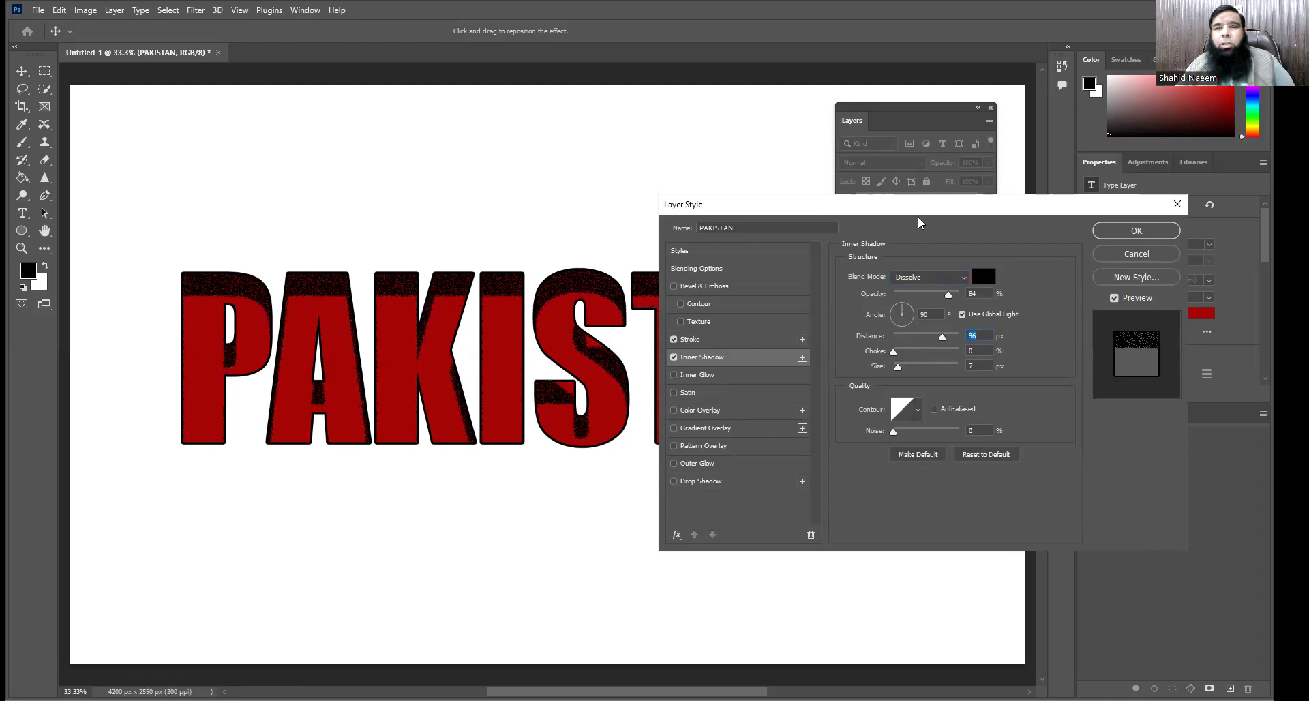
- Try Darken, Multiply and Lighten blend modes, then return the inner shadow to Normal
{"action": "left_click", "coordinate": [925, 279]}
{"action": "left_click", "coordinate": [919, 277]}
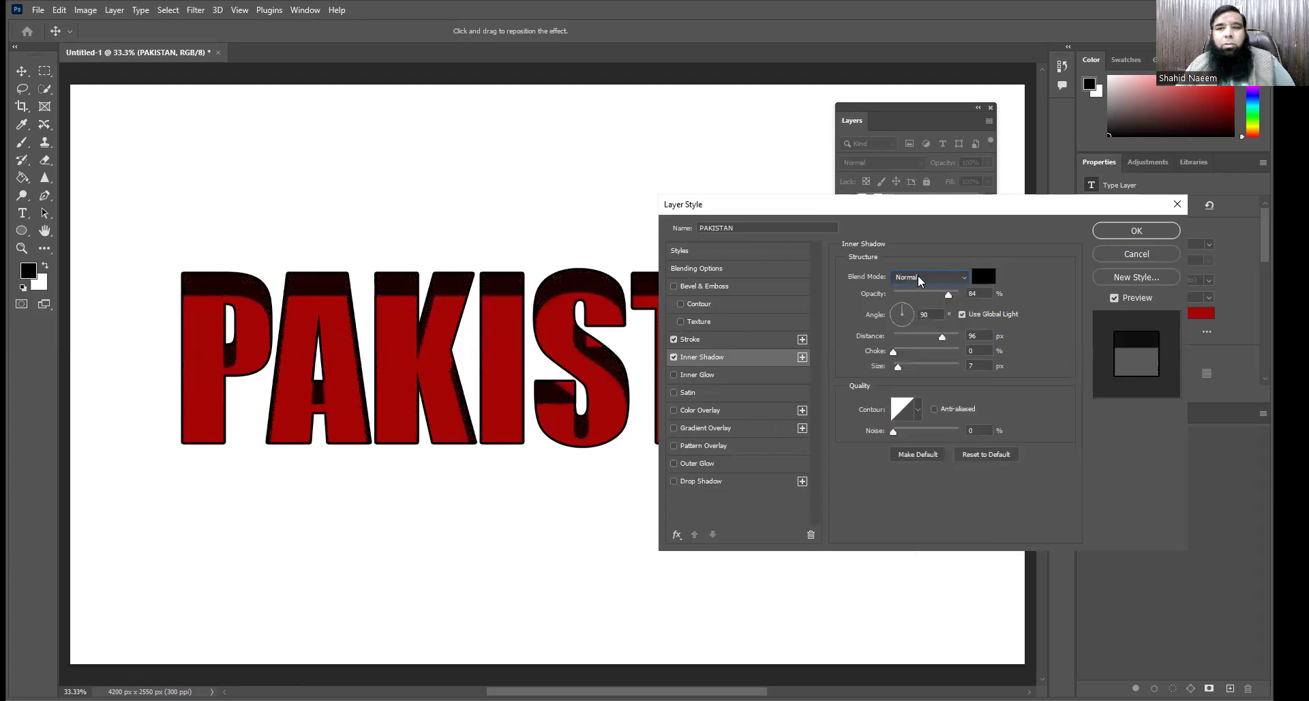
{"action": "left_click", "coordinate": [919, 278]}
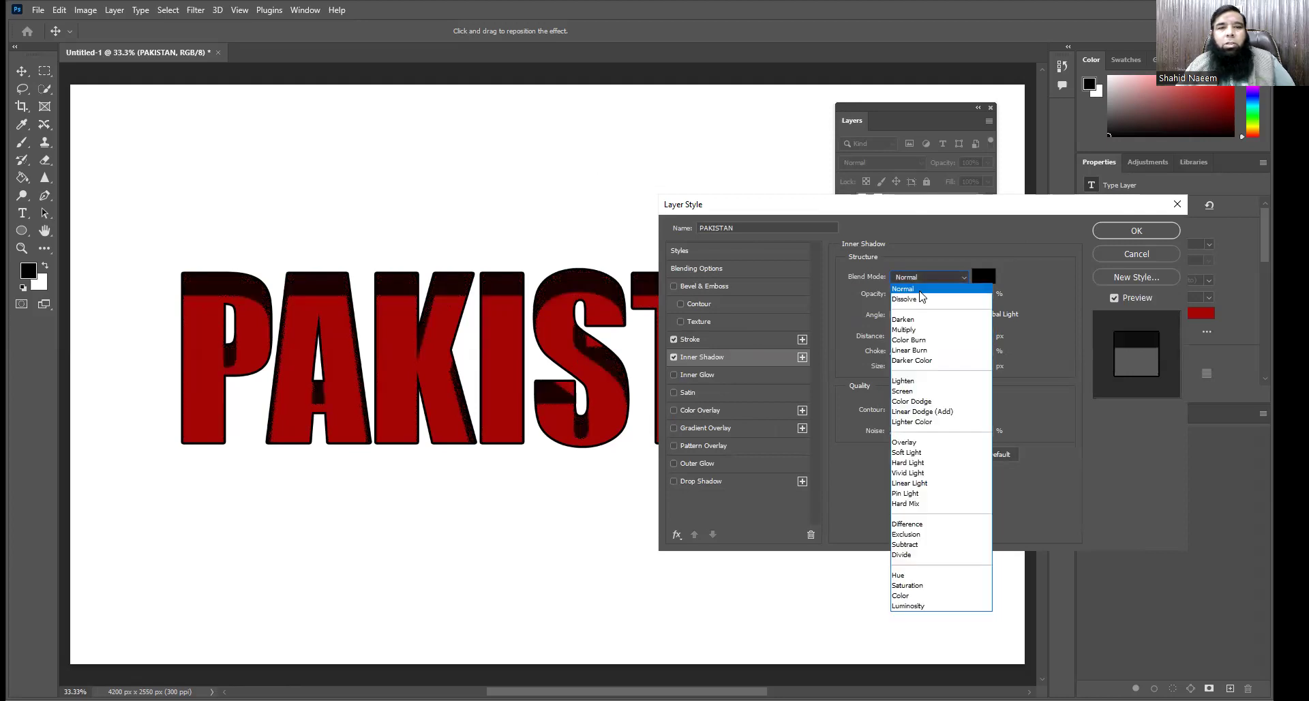
{"action": "left_click", "coordinate": [917, 320]}
{"action": "left_click", "coordinate": [925, 281]}
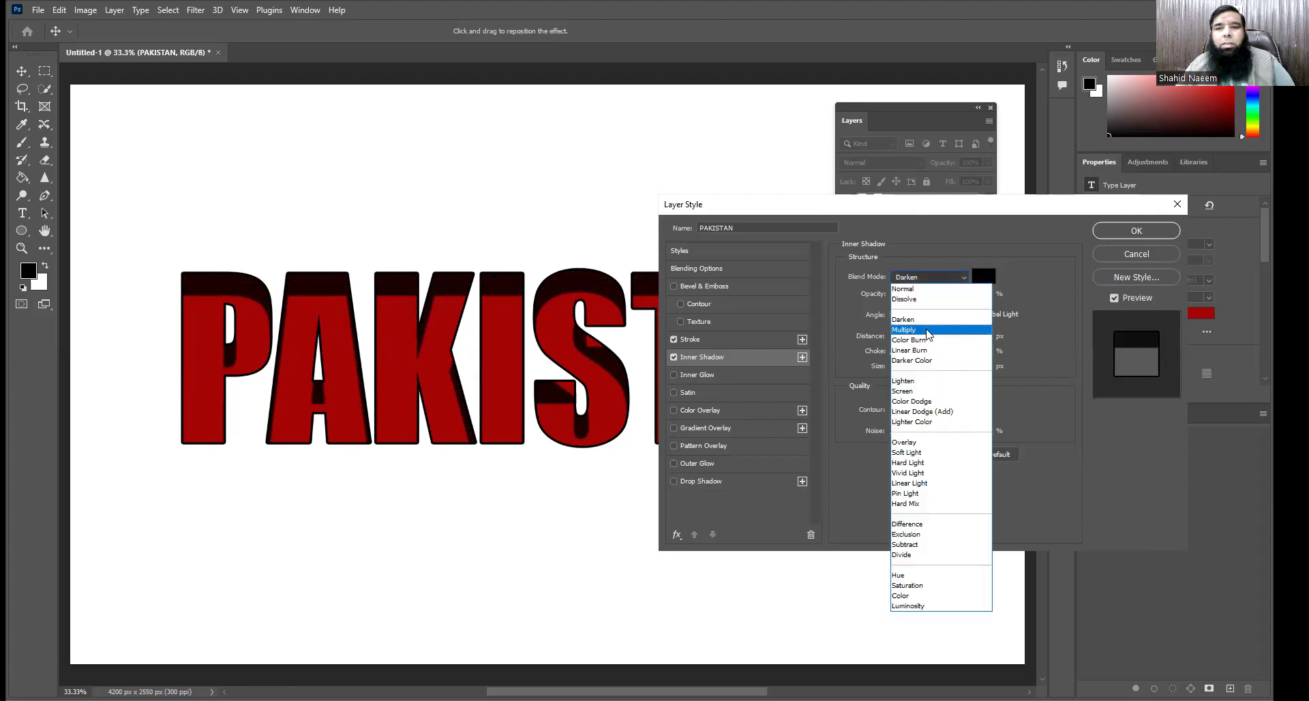
{"action": "left_click", "coordinate": [924, 331]}
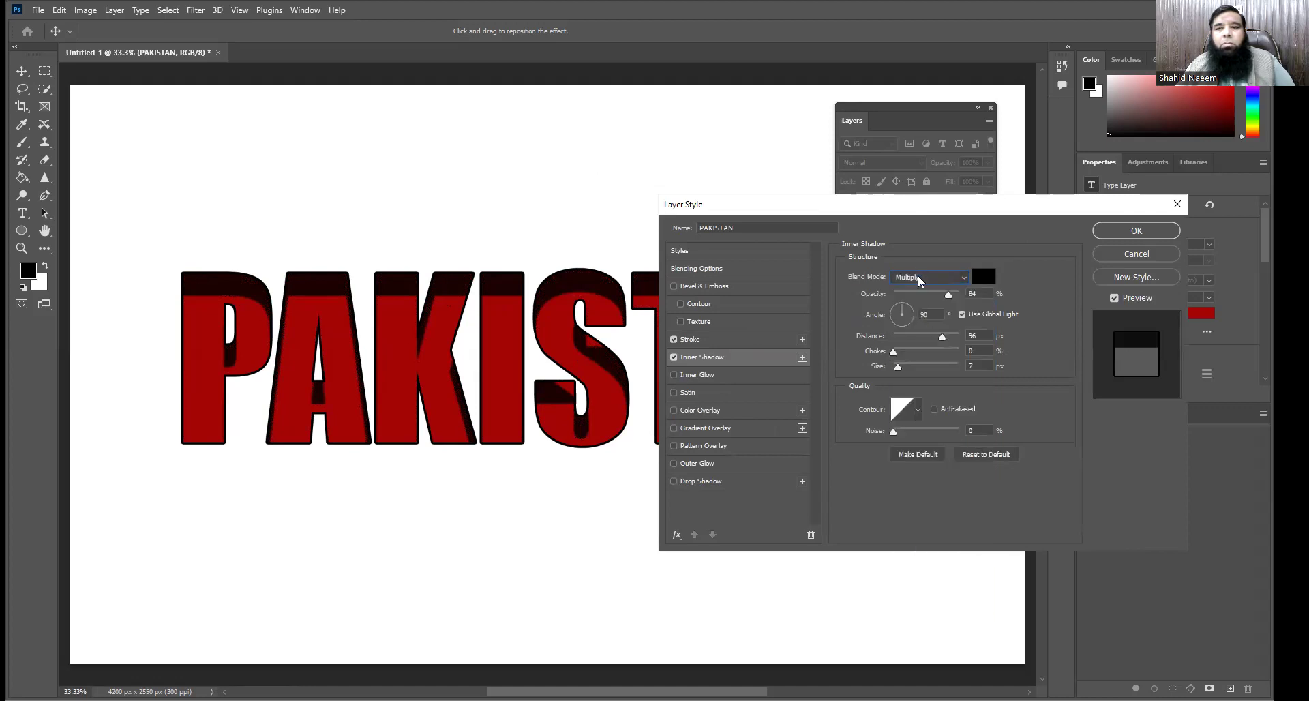
{"action": "left_click", "coordinate": [918, 280]}
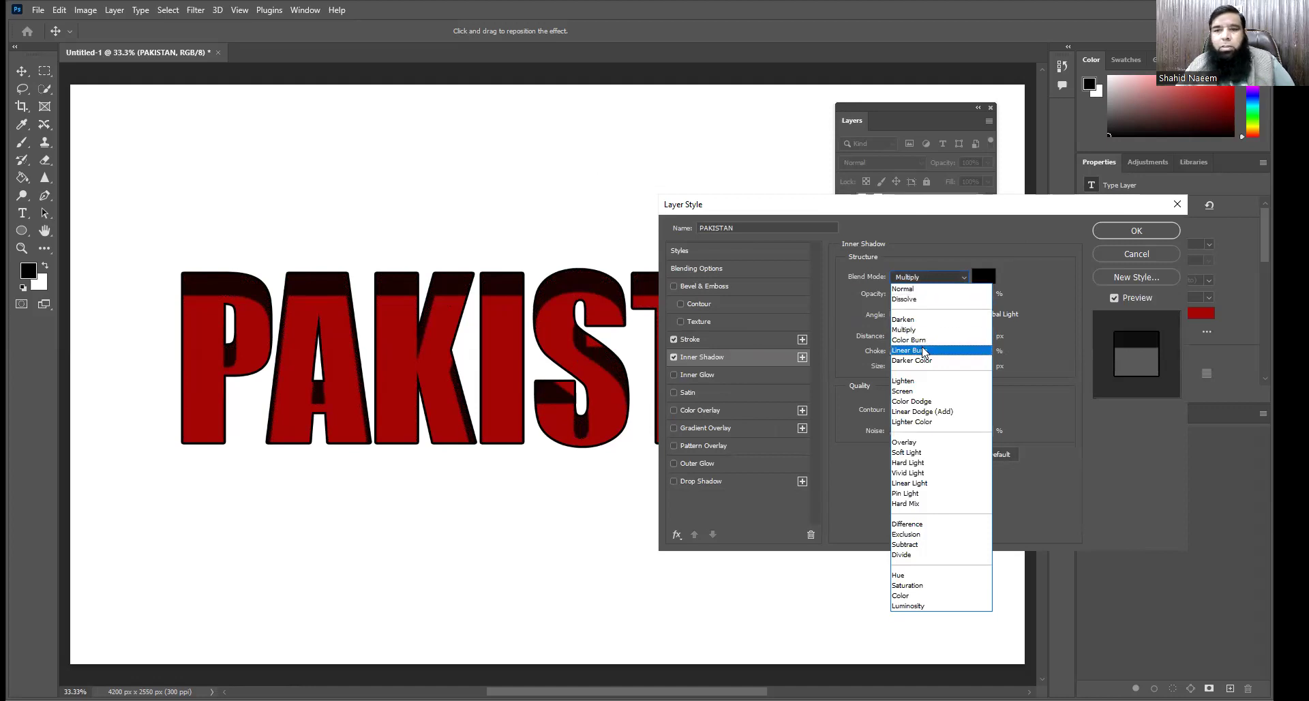
{"action": "left_click", "coordinate": [926, 385]}
{"action": "left_click", "coordinate": [925, 279]}
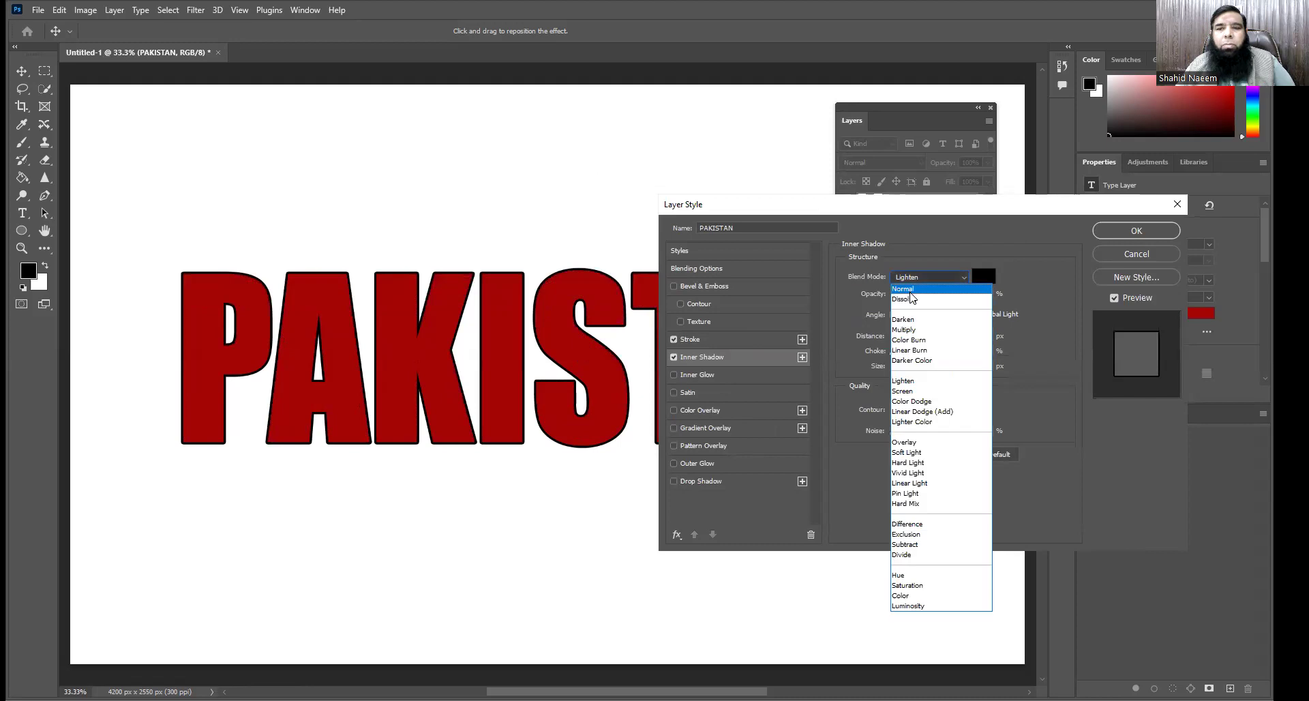
{"action": "left_click", "coordinate": [910, 289]}
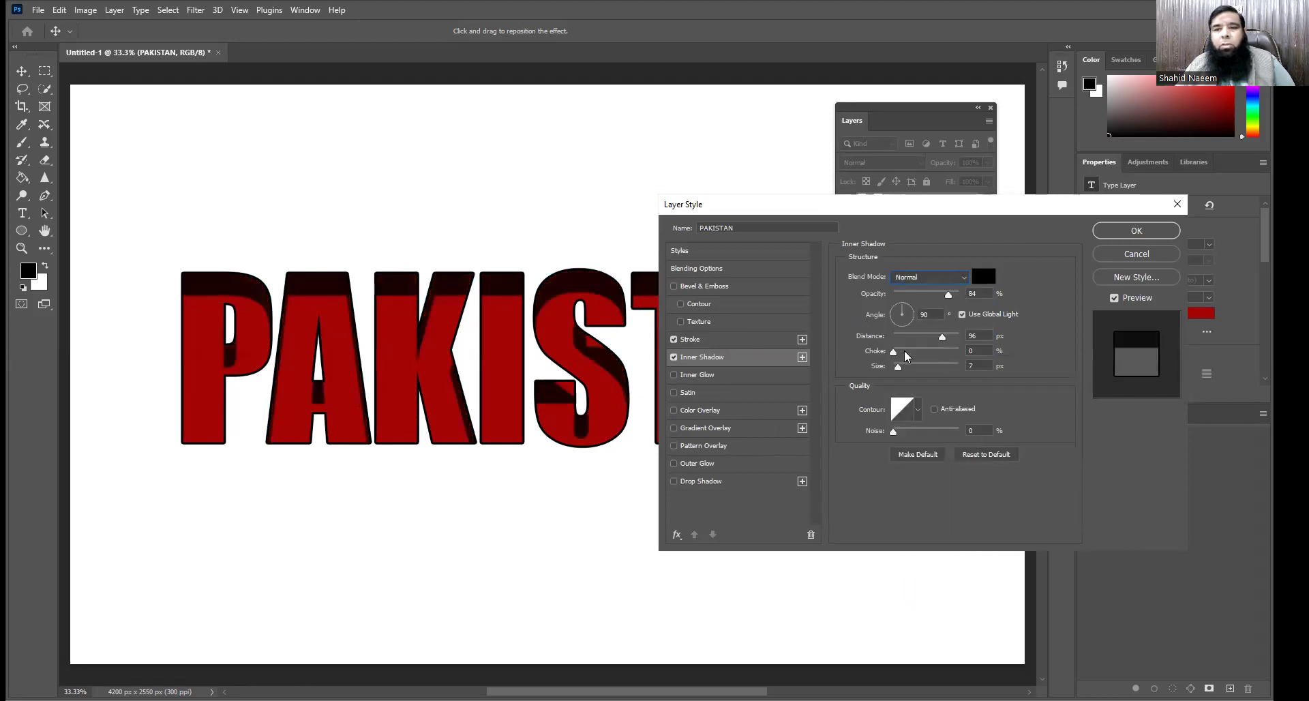
- Set the inner shadow to 55 px distance, 5% choke and 51 px size
{"action": "left_click_drag", "start_coordinate": [942, 336], "coordinate": [905, 338]}
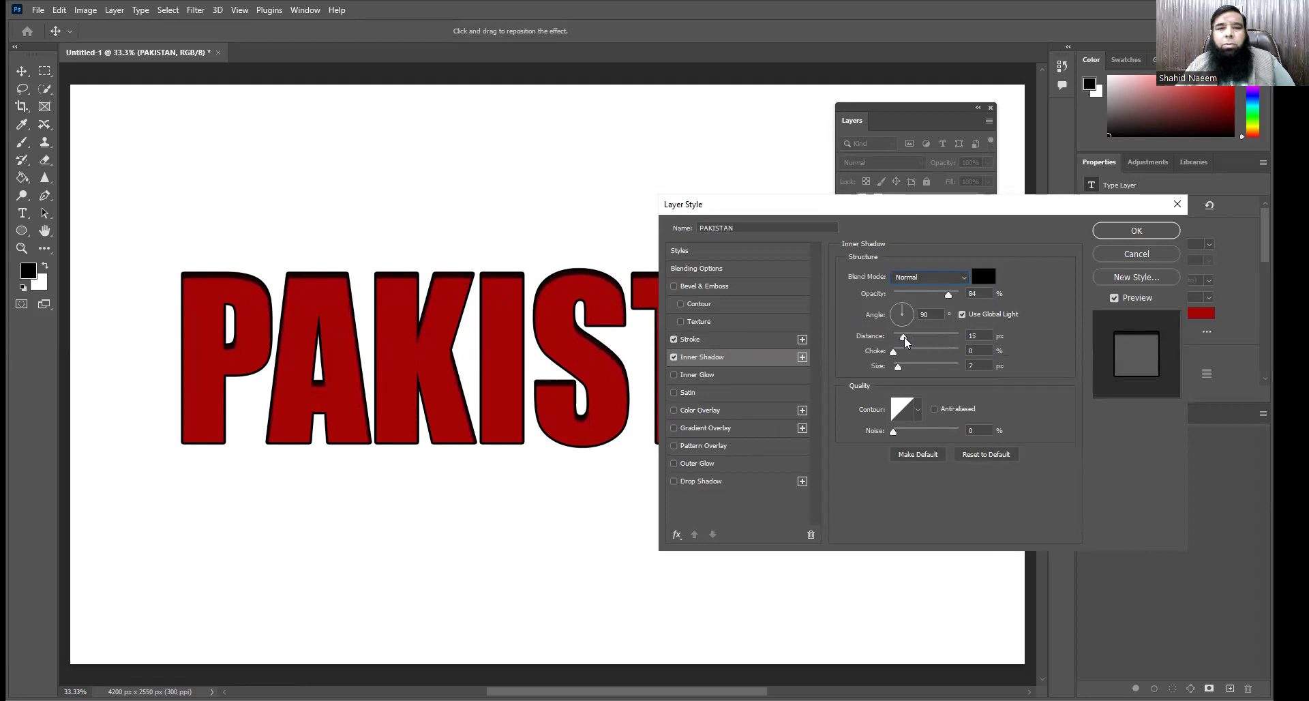
{"action": "left_click", "coordinate": [904, 336]}
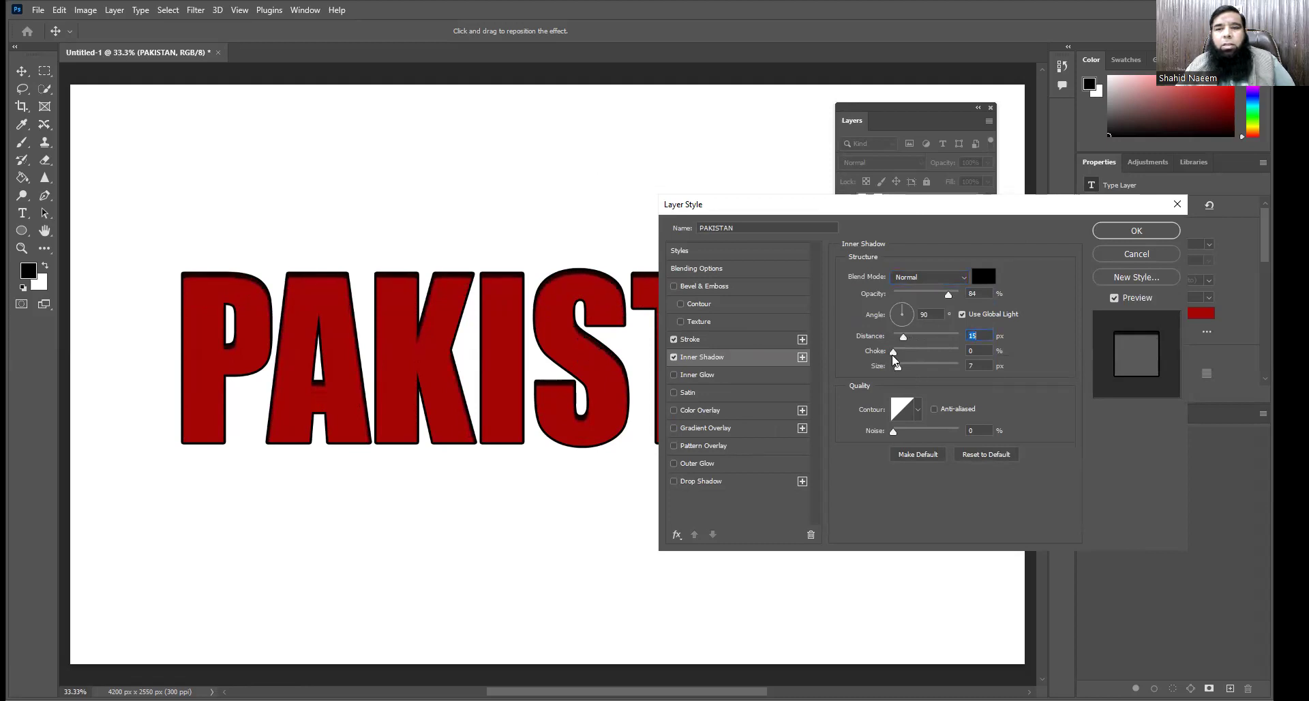
{"action": "mouse_move", "coordinate": [897, 366]}
{"action": "left_mouse_down"}
{"action": "mouse_move", "coordinate": [940, 367]}
{"action": "mouse_move", "coordinate": [913, 366]}
{"action": "left_mouse_up"}
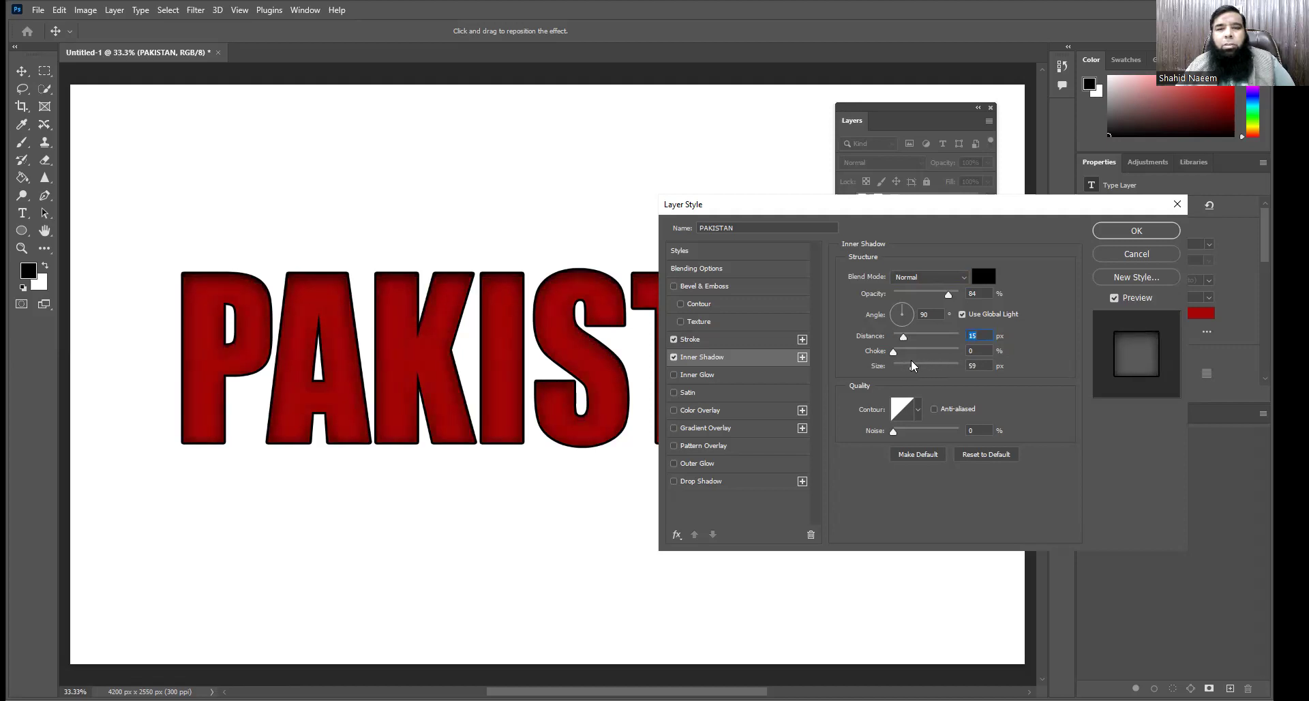
{"action": "left_click_drag", "start_coordinate": [904, 338], "coordinate": [928, 337]}
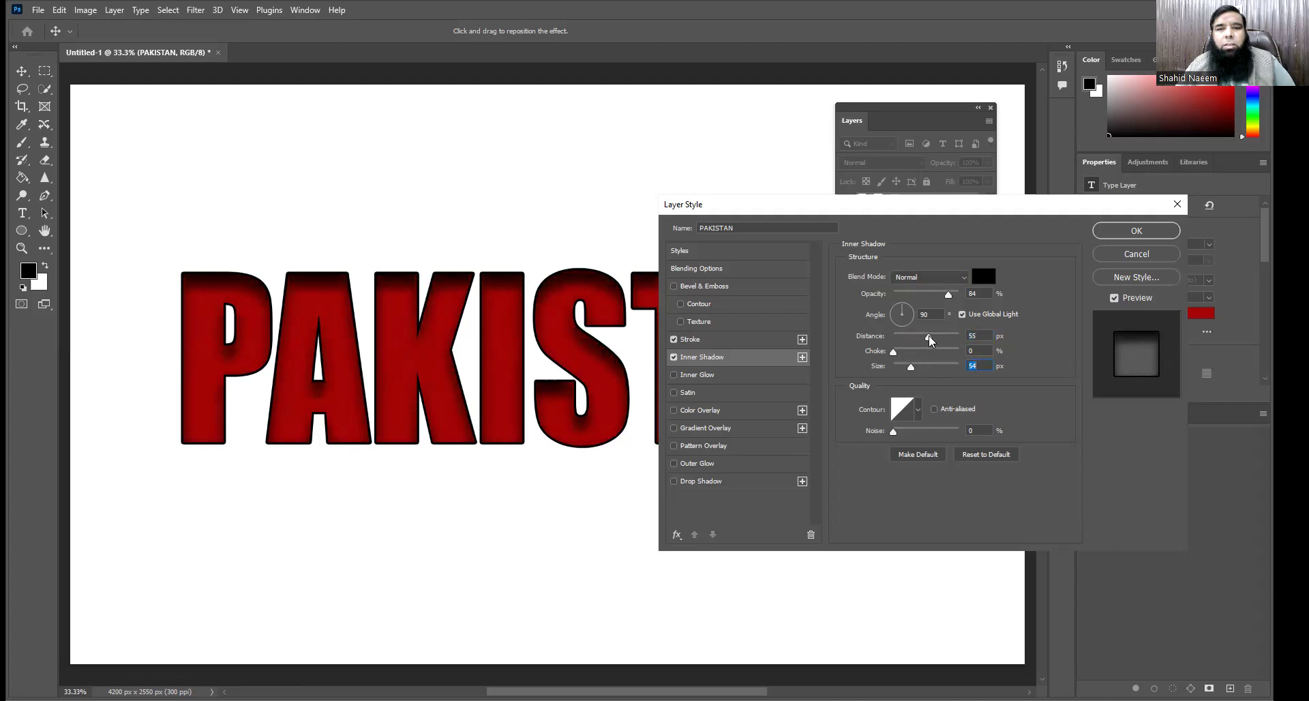
{"action": "mouse_move", "coordinate": [894, 351]}
{"action": "left_mouse_down"}
{"action": "mouse_move", "coordinate": [939, 353]}
{"action": "mouse_move", "coordinate": [896, 356]}
{"action": "left_mouse_up"}
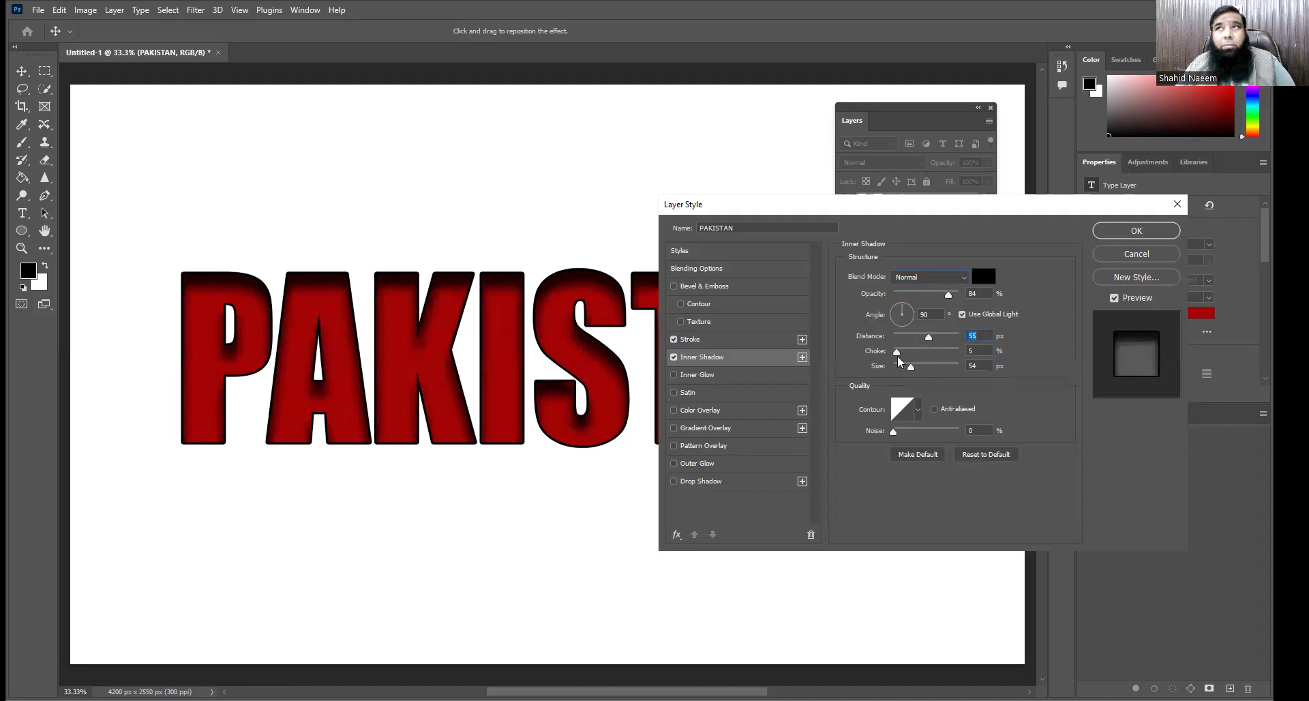
{"action": "mouse_move", "coordinate": [911, 367]}
{"action": "left_mouse_down"}
{"action": "mouse_move", "coordinate": [929, 368]}
{"action": "mouse_move", "coordinate": [912, 367]}
{"action": "left_mouse_up"}
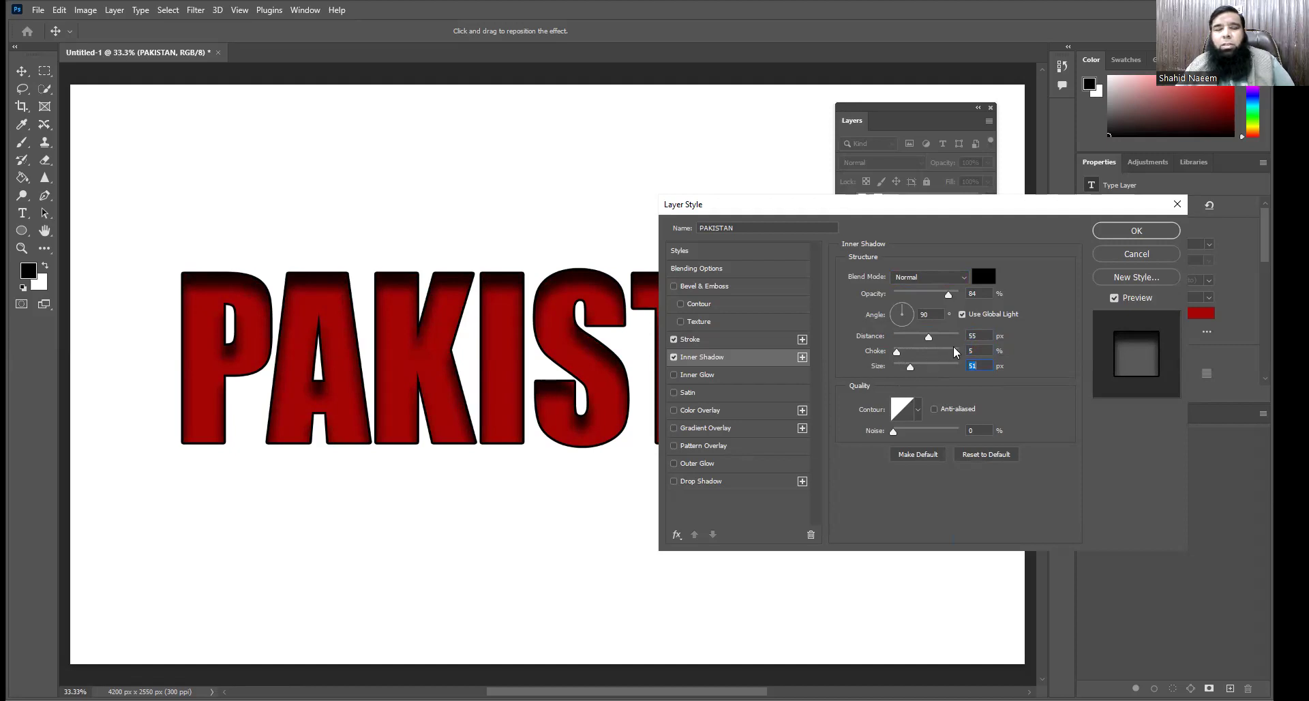
- Lower the inner shadow opacity to about 68%
{"action": "left_click_drag", "start_coordinate": [948, 294], "coordinate": [936, 294]}
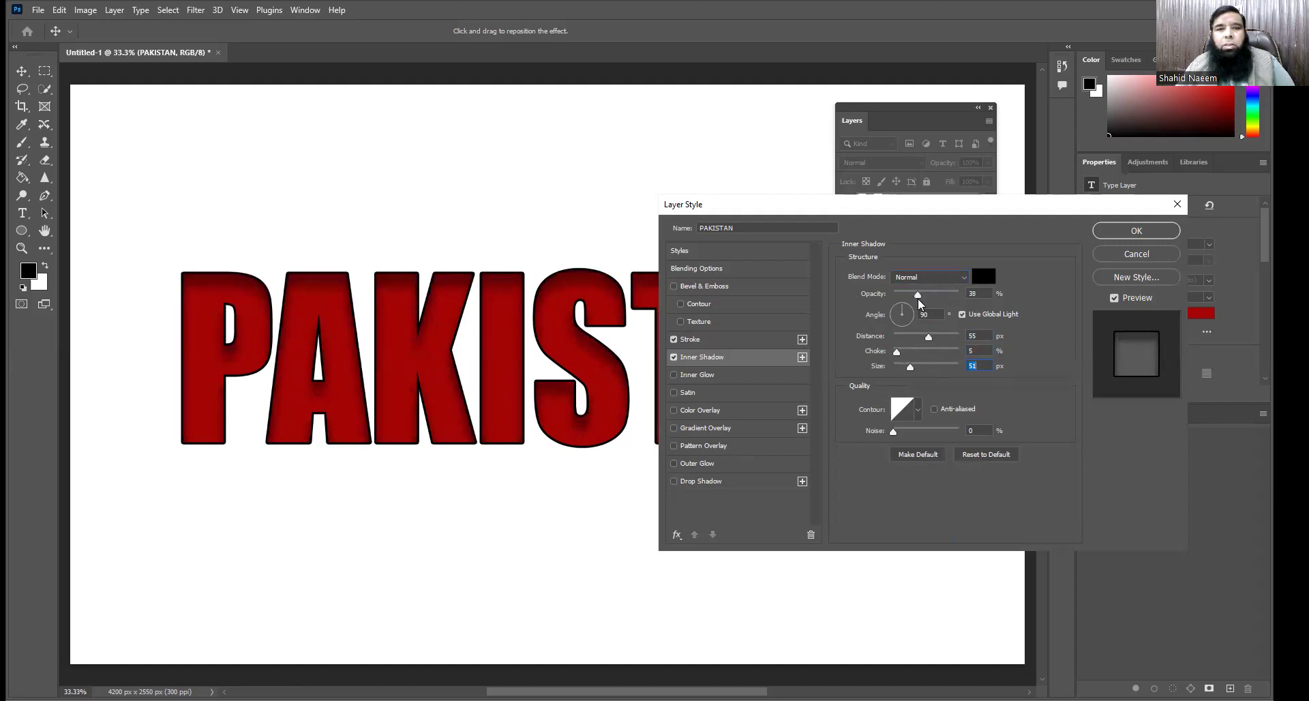
{"action": "left_click", "coordinate": [957, 296]}
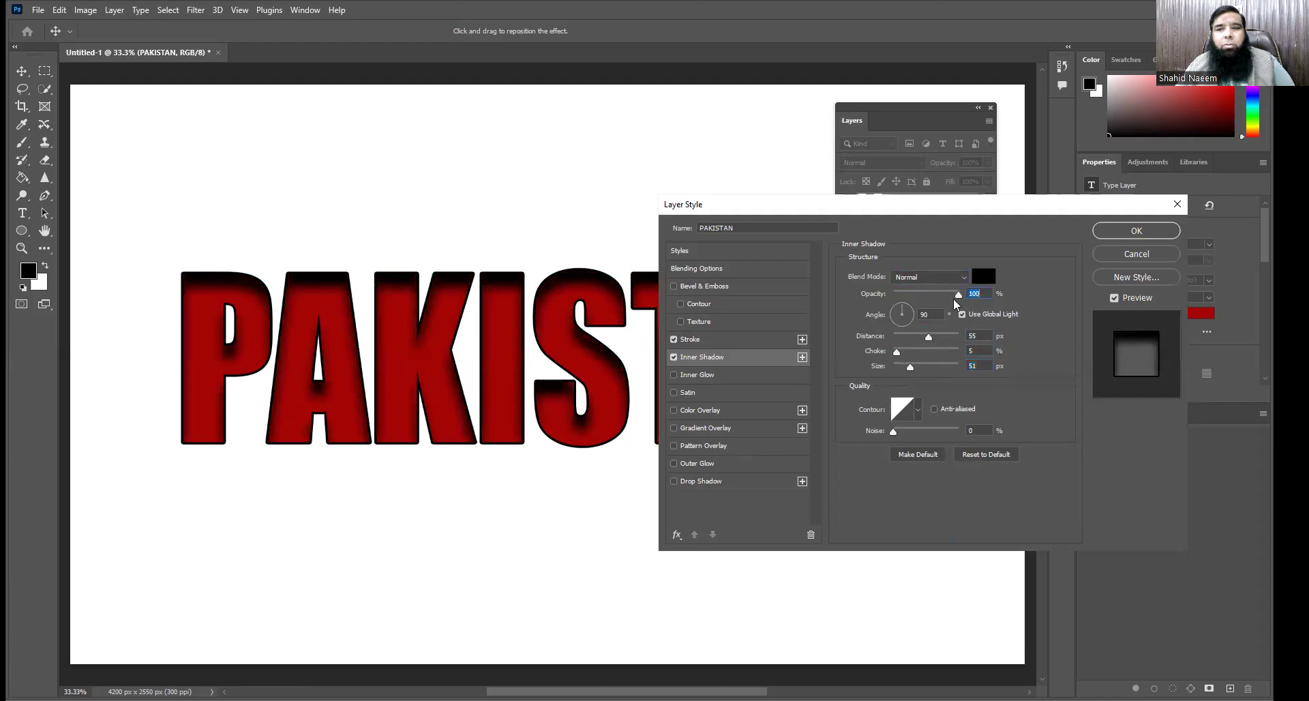
{"action": "left_click_drag", "start_coordinate": [958, 296], "coordinate": [939, 295]}
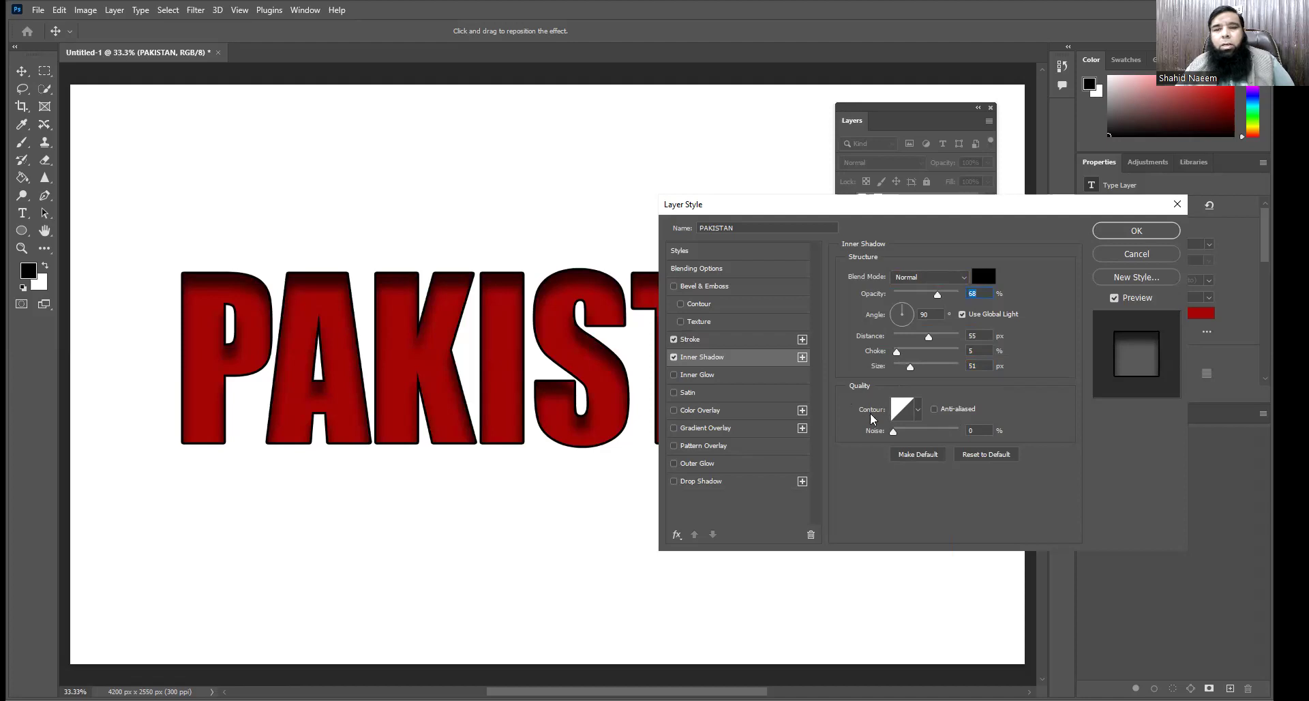
- Preview the first-row contour presets on the inner shadow
{"action": "left_click", "coordinate": [916, 412]}
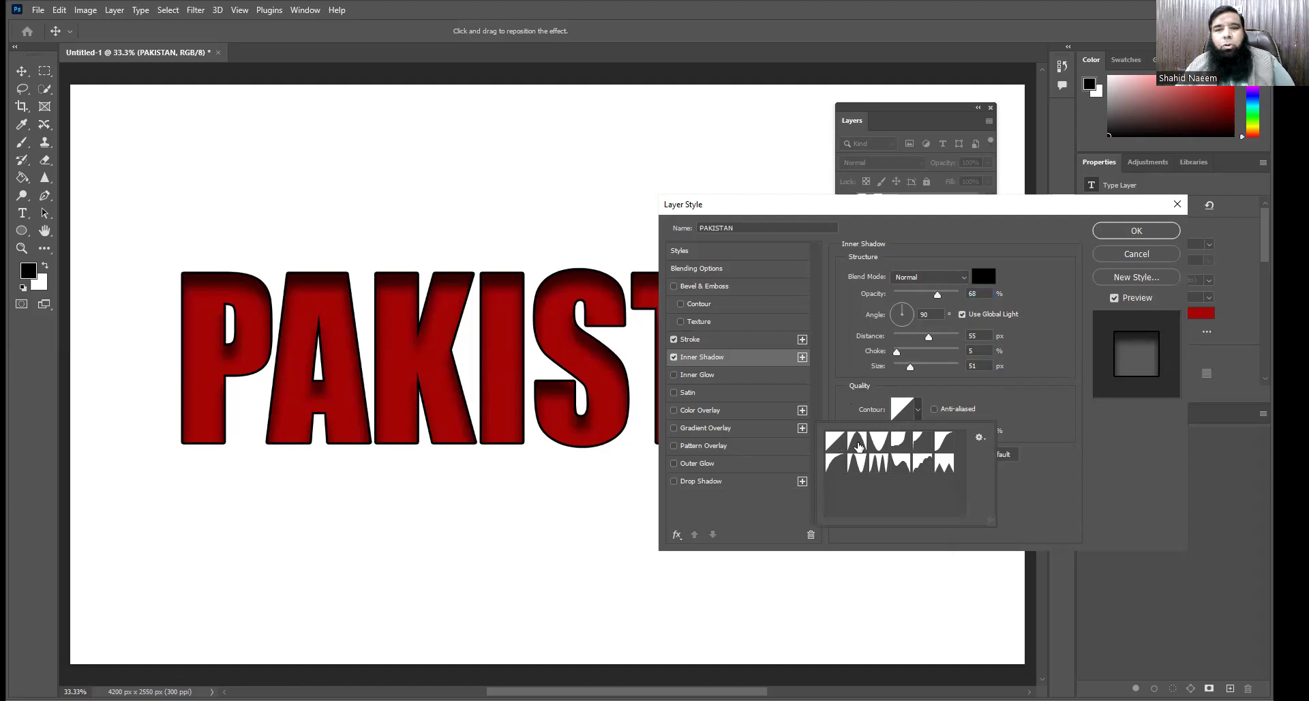
{"action": "left_click", "coordinate": [858, 445]}
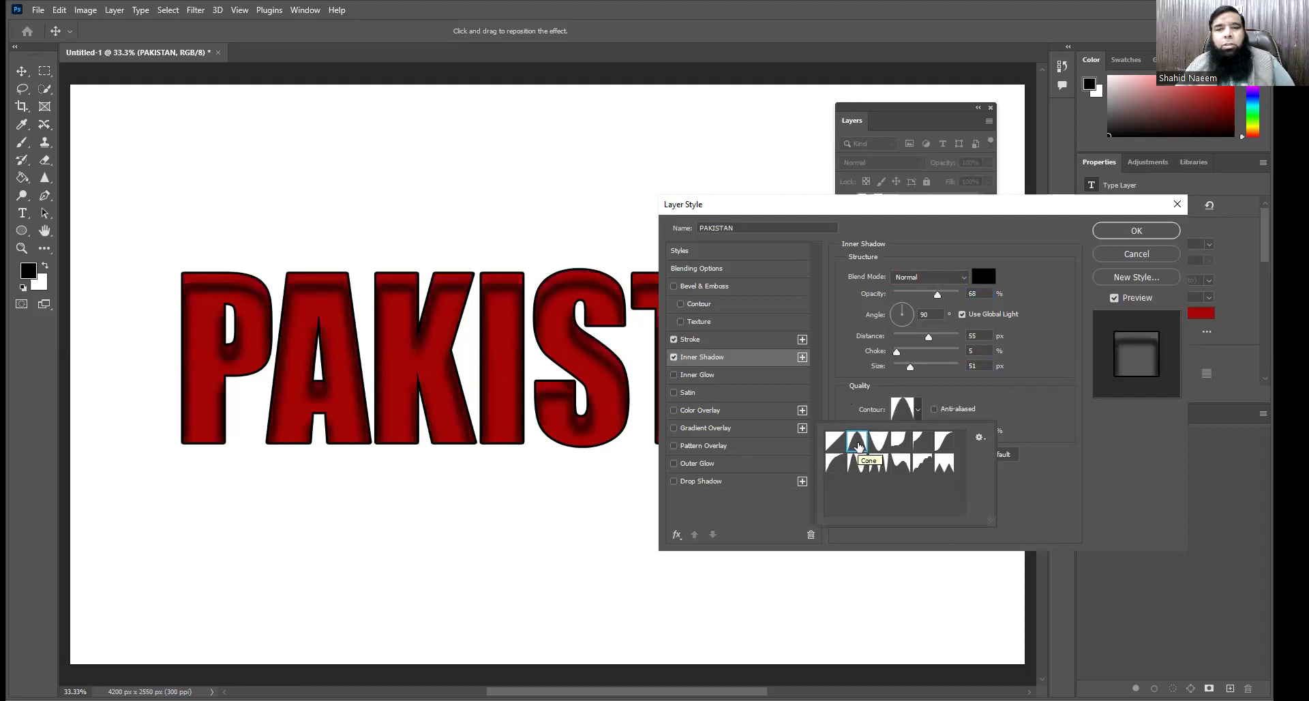
{"action": "left_click", "coordinate": [879, 441]}
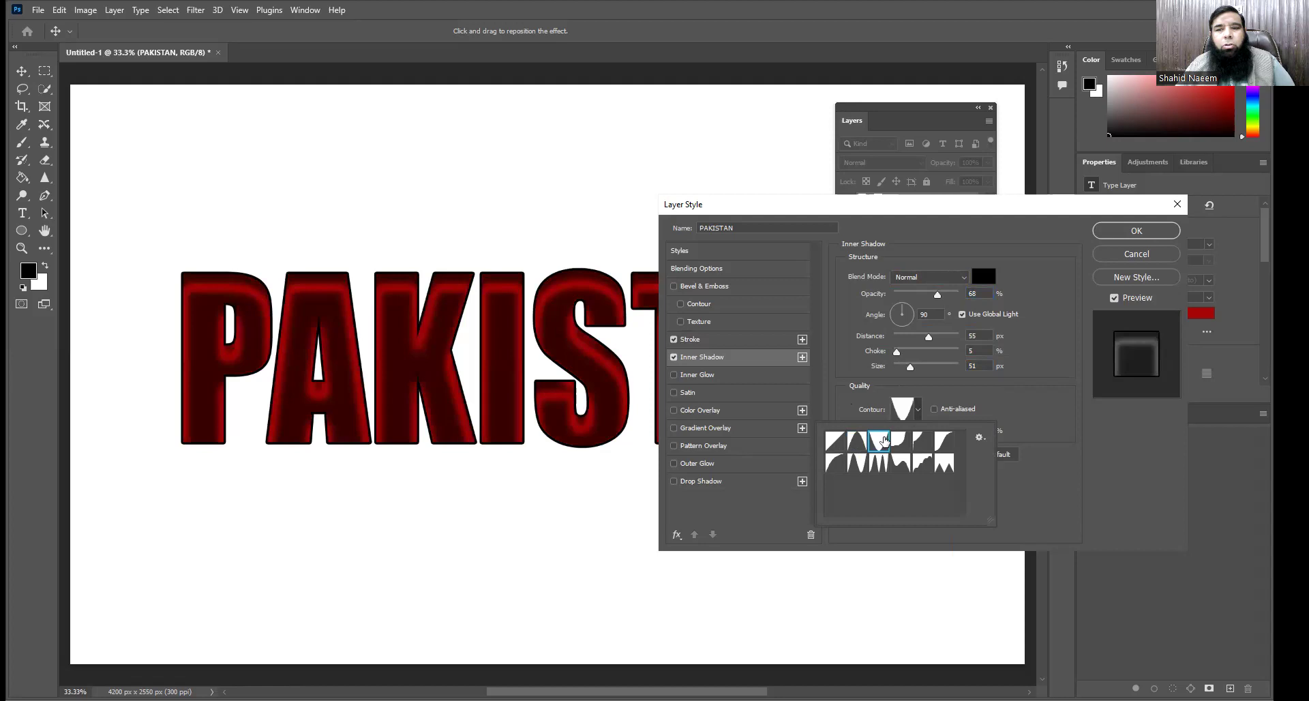
{"action": "left_click", "coordinate": [901, 441]}
{"action": "left_click", "coordinate": [932, 441]}
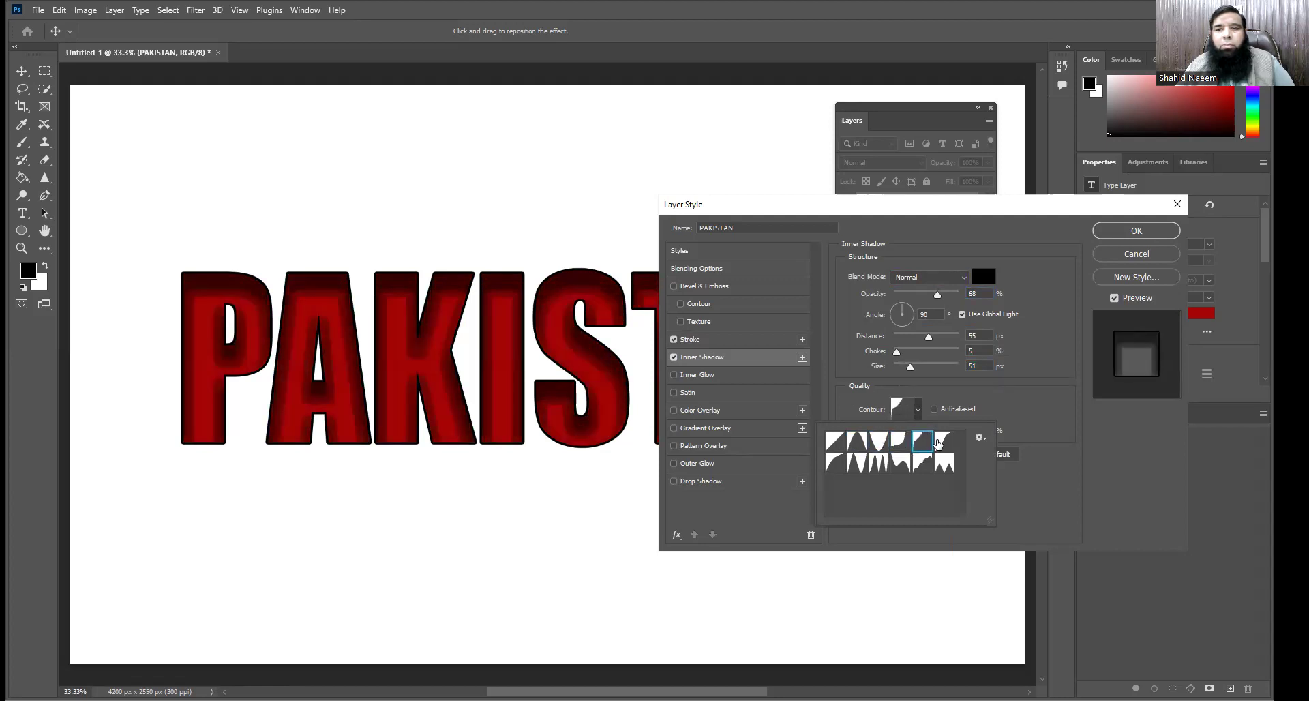
{"action": "left_click", "coordinate": [941, 442]}
- Try the second-row contours, settle on the first one, and apply the layer style
{"action": "left_click", "coordinate": [833, 470]}
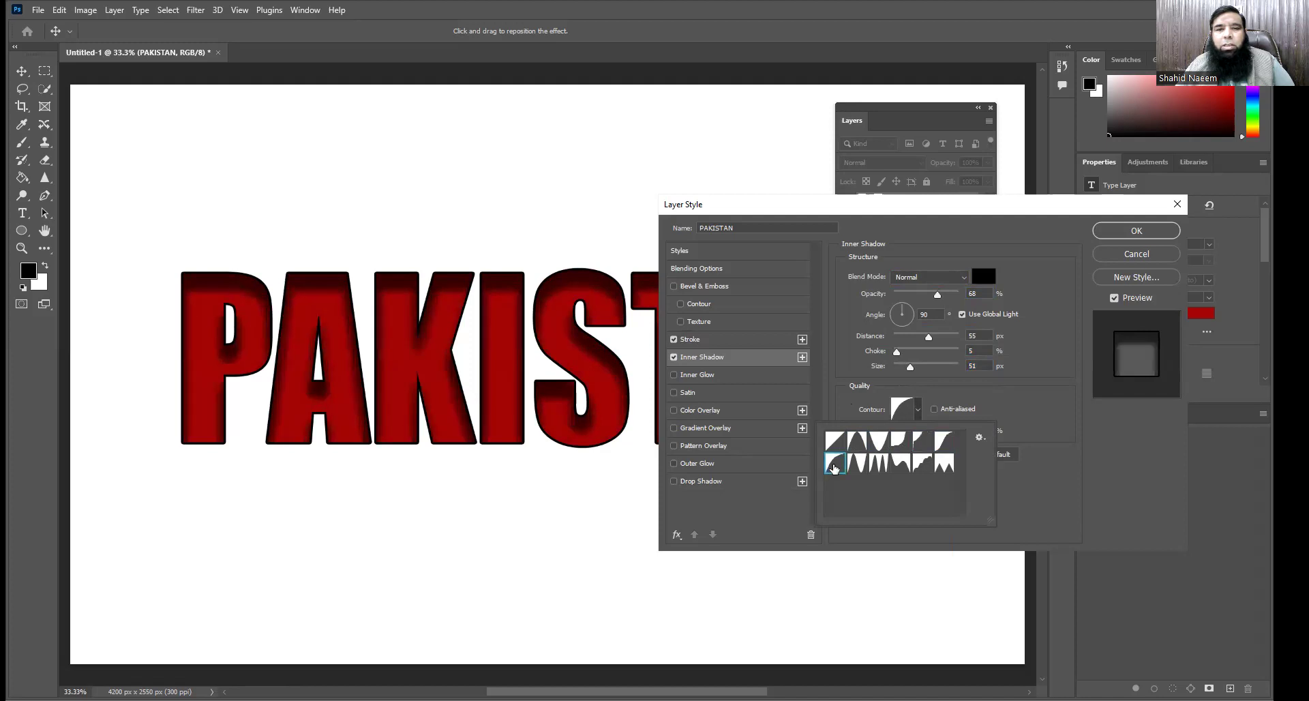
{"action": "left_click", "coordinate": [858, 468]}
{"action": "left_click", "coordinate": [879, 465]}
{"action": "left_click", "coordinate": [901, 466]}
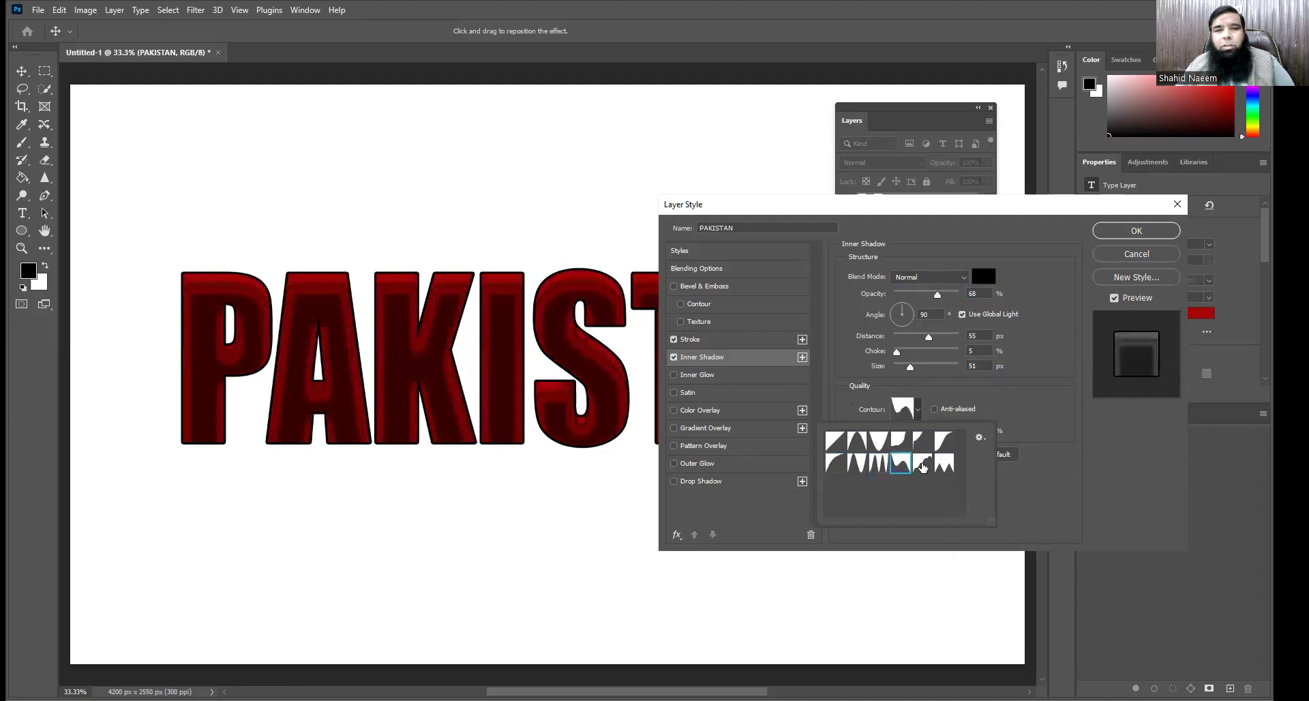
{"action": "left_click", "coordinate": [924, 466]}
{"action": "left_click", "coordinate": [943, 466]}
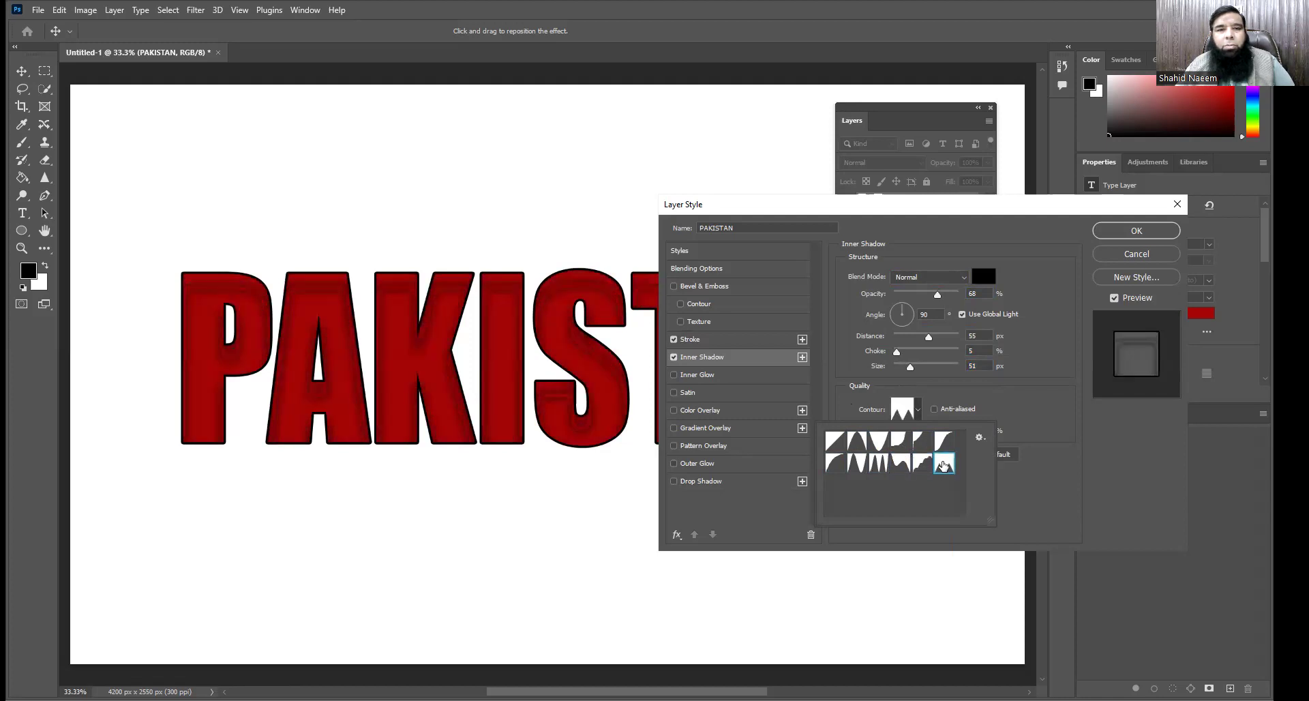
{"action": "left_click", "coordinate": [921, 466]}
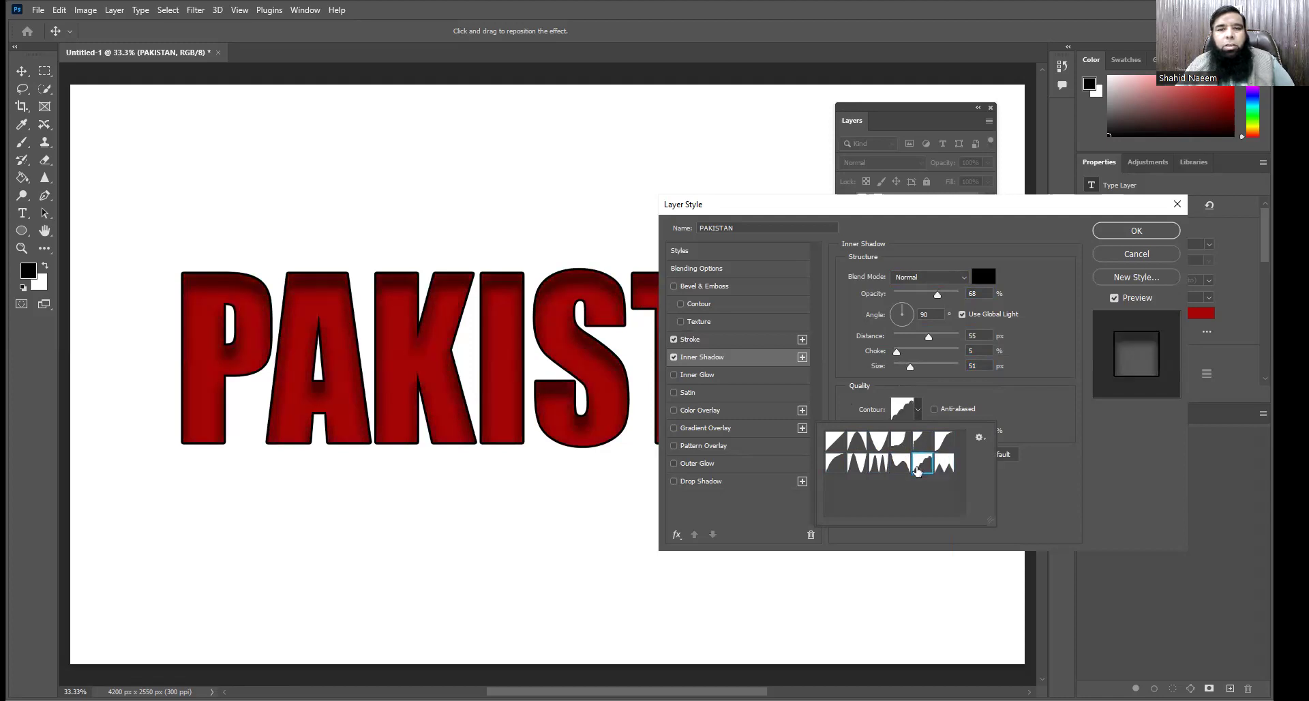
{"action": "left_click", "coordinate": [836, 463]}
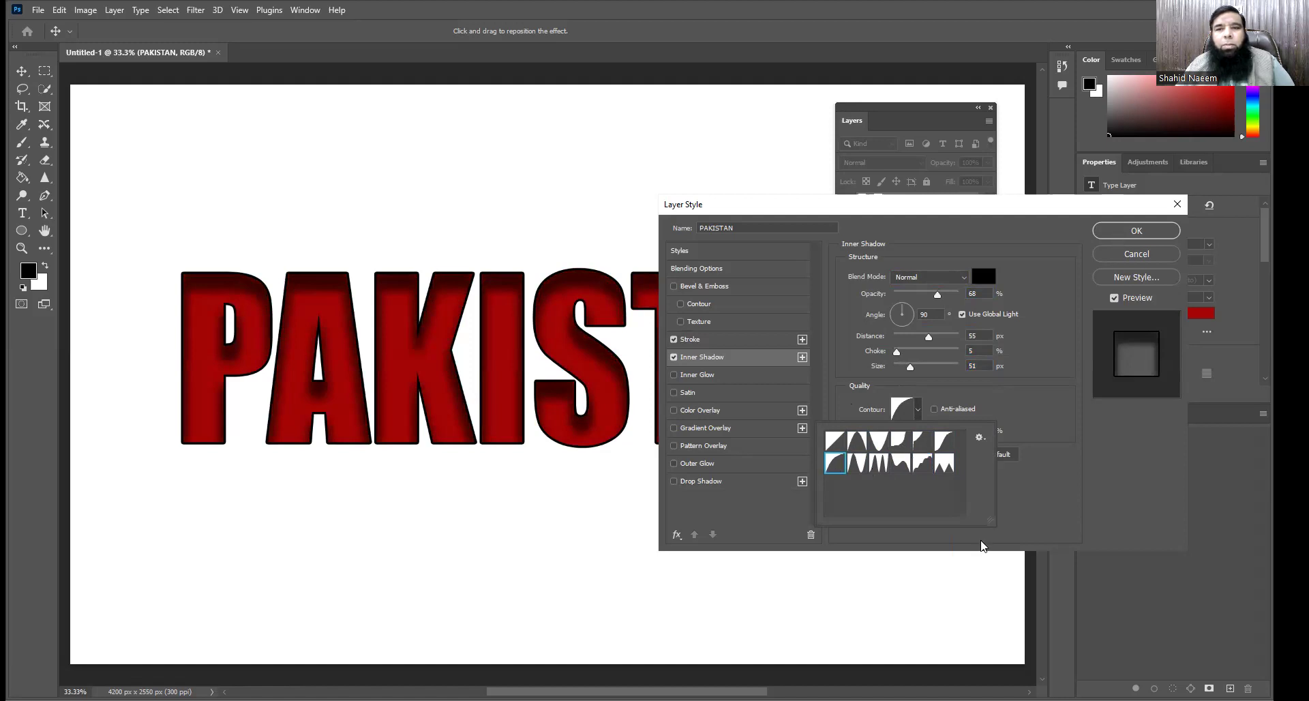
{"action": "key", "text": "Return"}
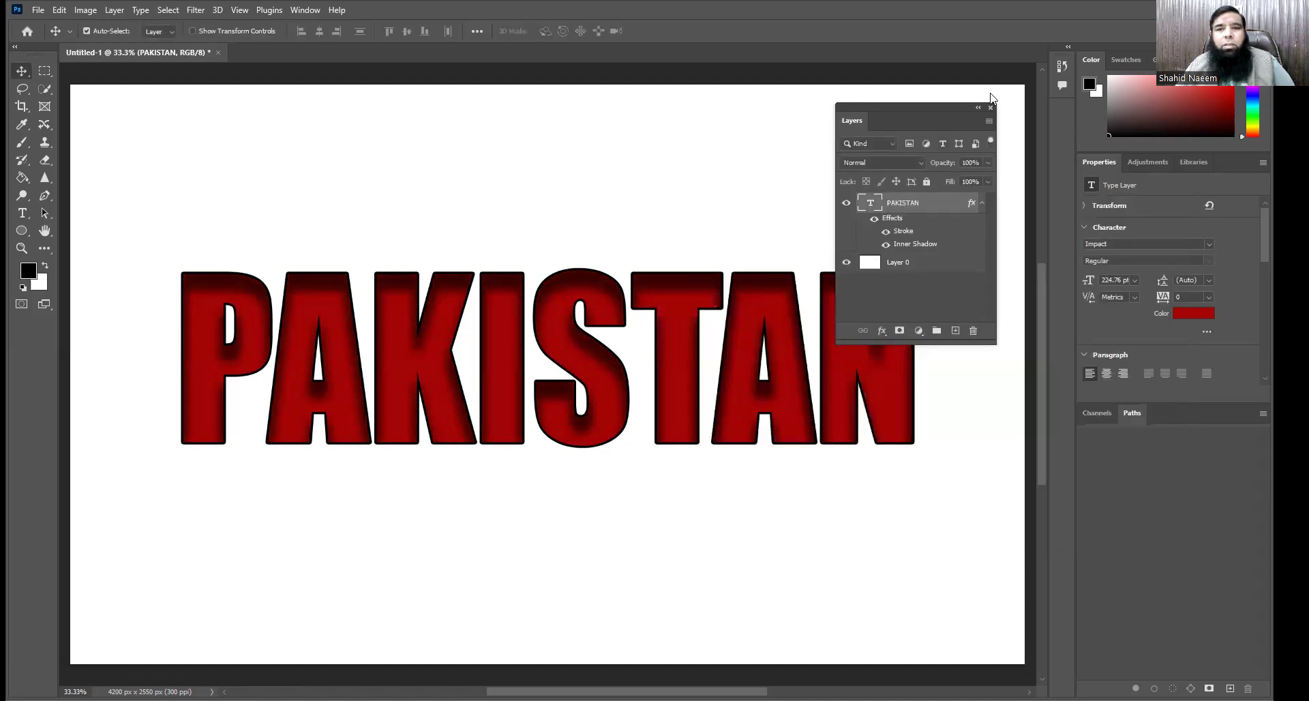
{"action": "left_click_drag", "start_coordinate": [939, 109], "coordinate": [990, 92]}
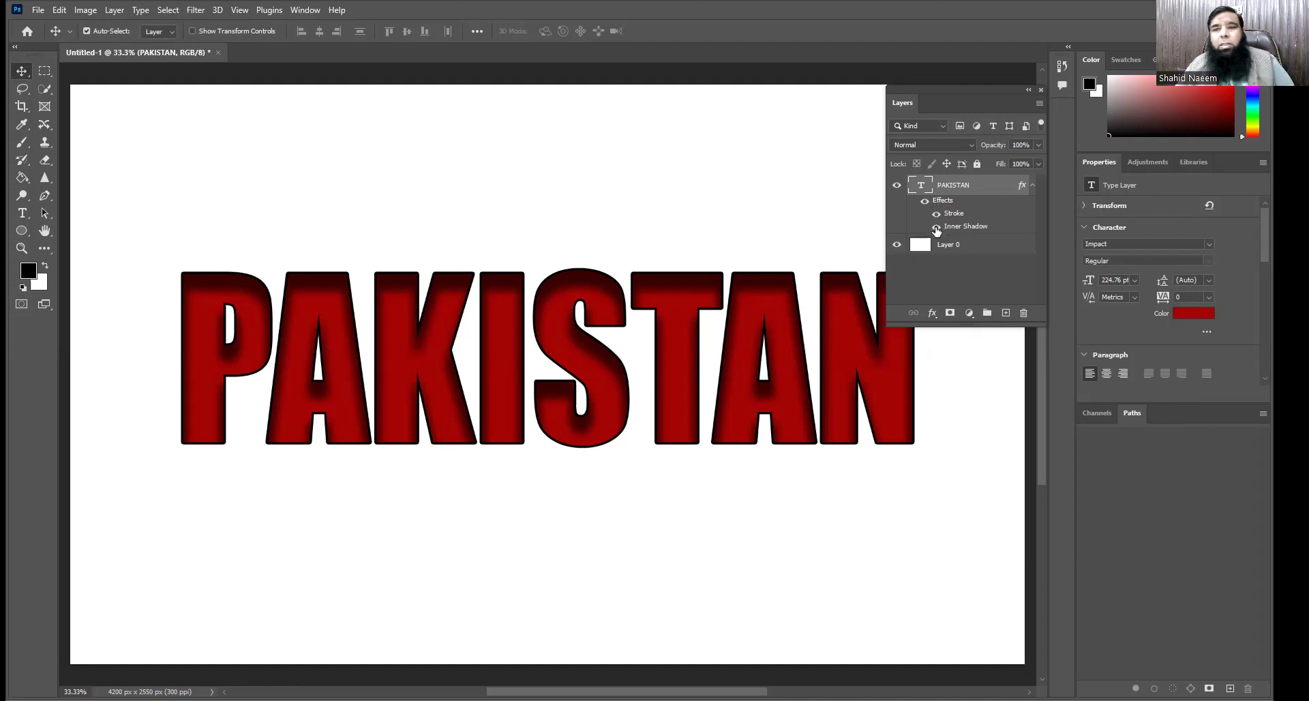
{"action": "left_click", "coordinate": [936, 226]}
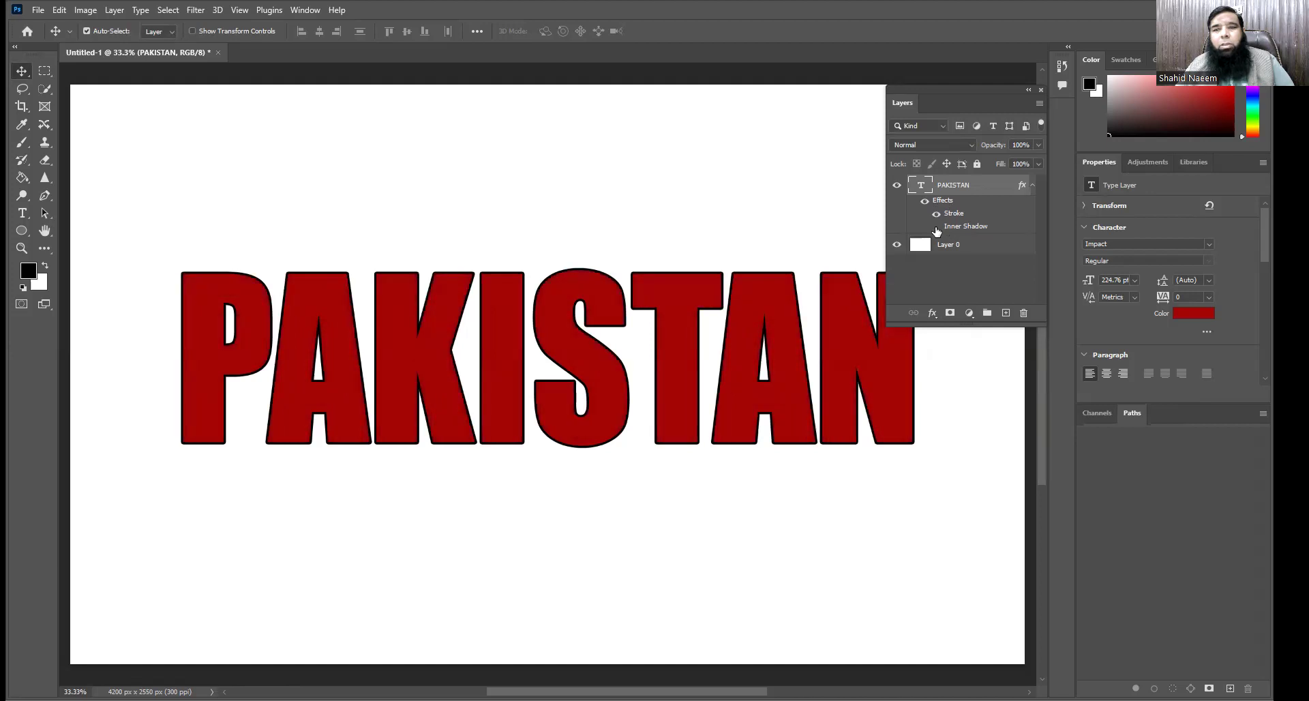
{"action": "left_click", "coordinate": [936, 226]}
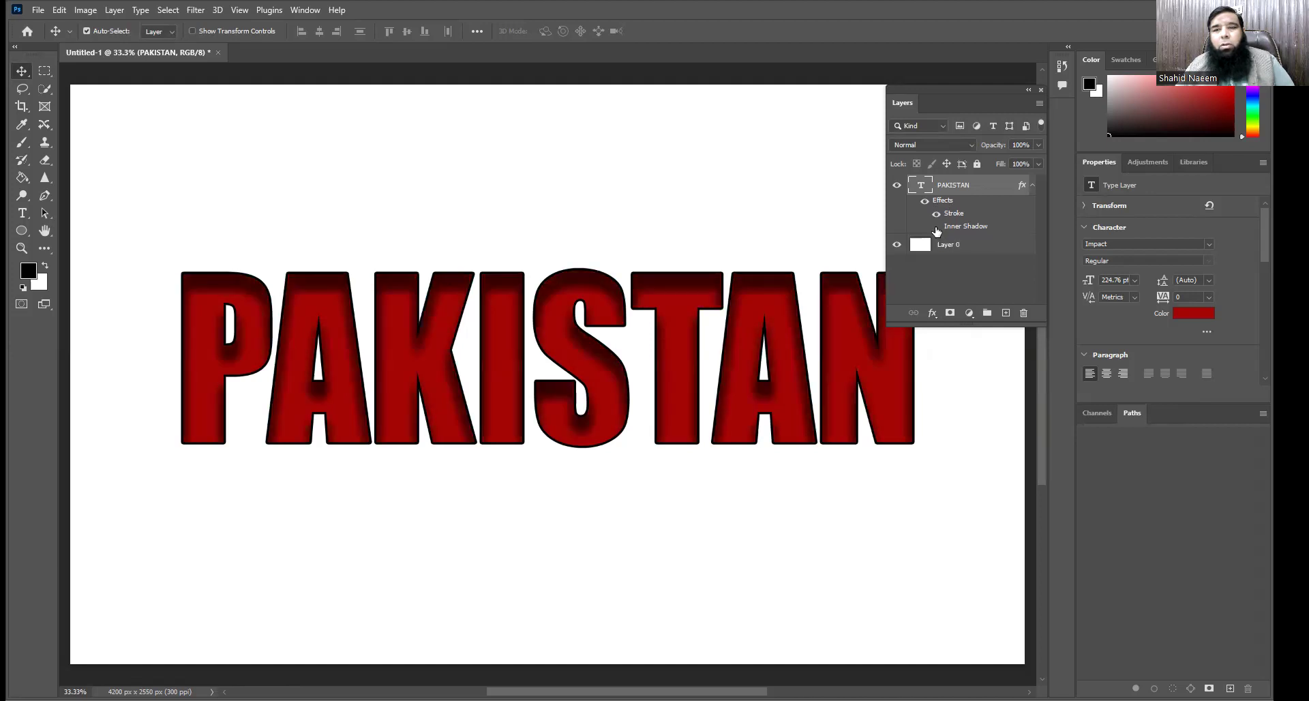
{"action": "left_click", "coordinate": [937, 227]}
{"action": "left_click", "coordinate": [936, 227]}
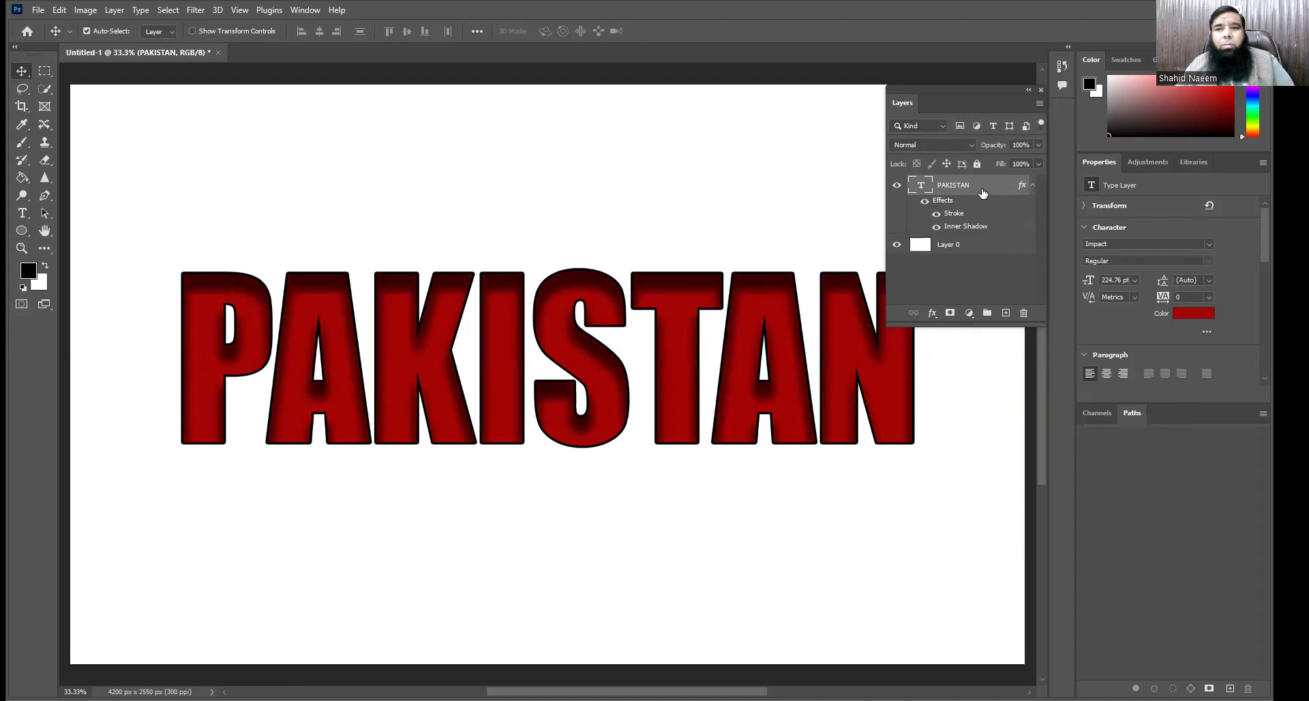
- Reopen PAKISTAN's Layer Style, move the dialog up, and uncheck Inner Shadow
{"action": "double_click", "coordinate": [983, 193]}
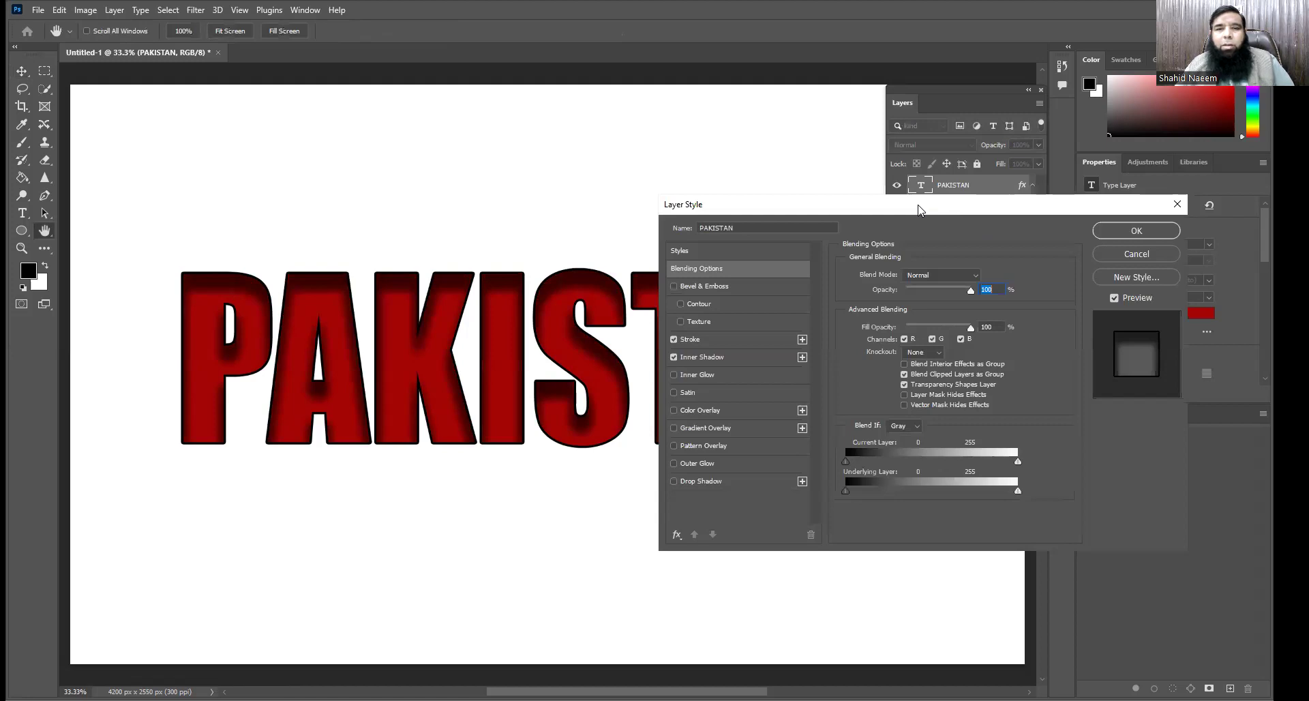
{"action": "left_click_drag", "start_coordinate": [918, 210], "coordinate": [919, 150]}
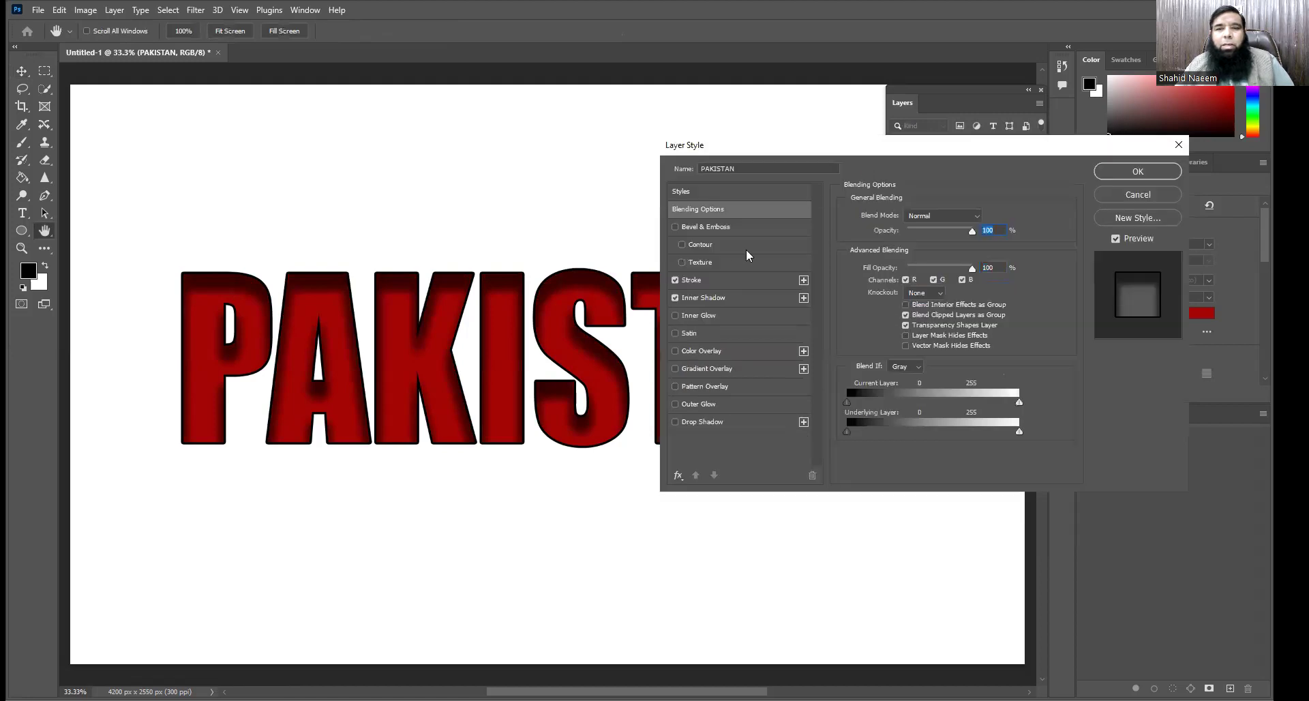
{"action": "left_click", "coordinate": [675, 298]}
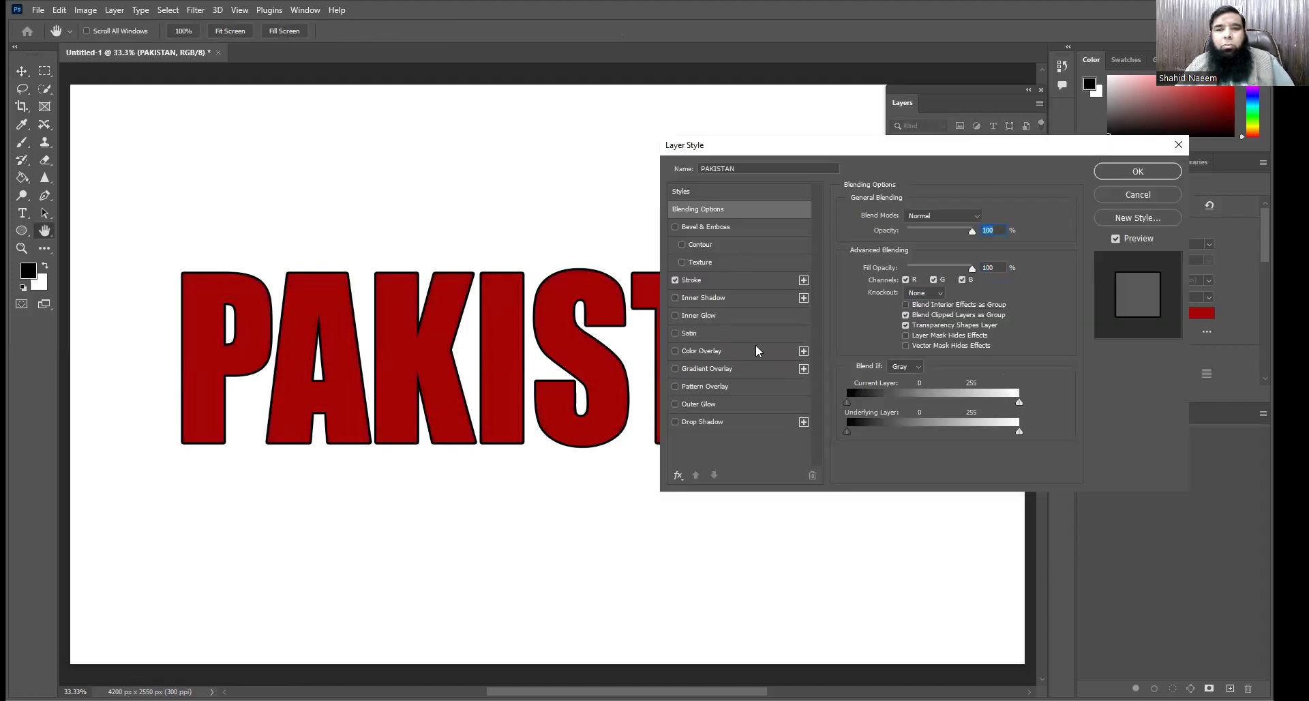
- Enable Inner Glow in Normal mode with 100% opacity and 100% noise
{"action": "left_click", "coordinate": [700, 316]}
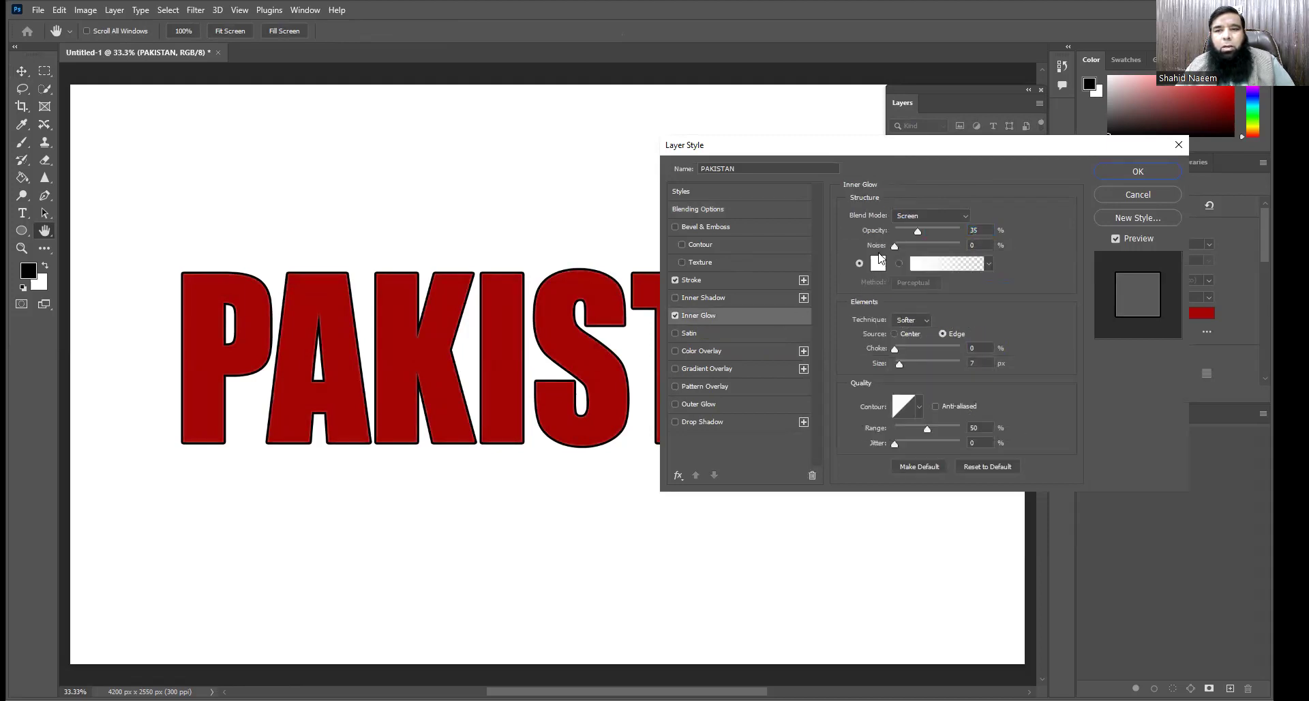
{"action": "left_click_drag", "start_coordinate": [918, 232], "coordinate": [953, 231]}
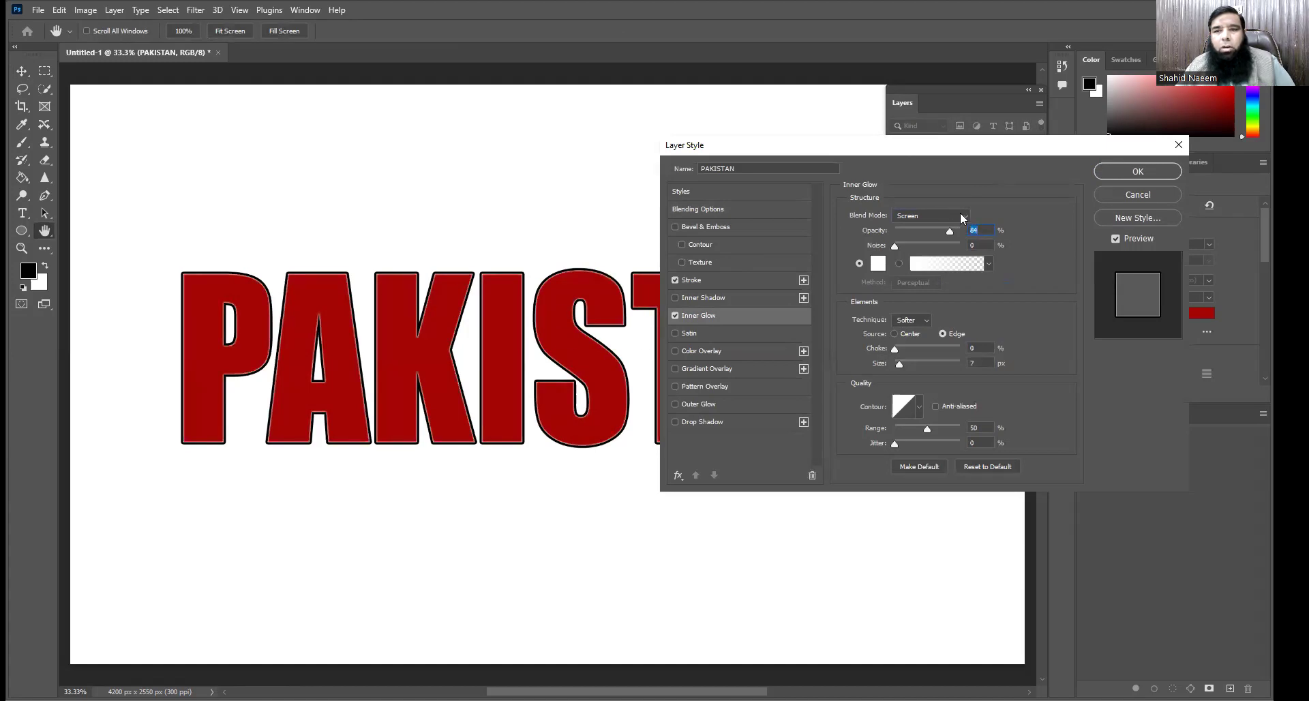
{"action": "left_click", "coordinate": [961, 217]}
{"action": "left_click", "coordinate": [910, 218]}
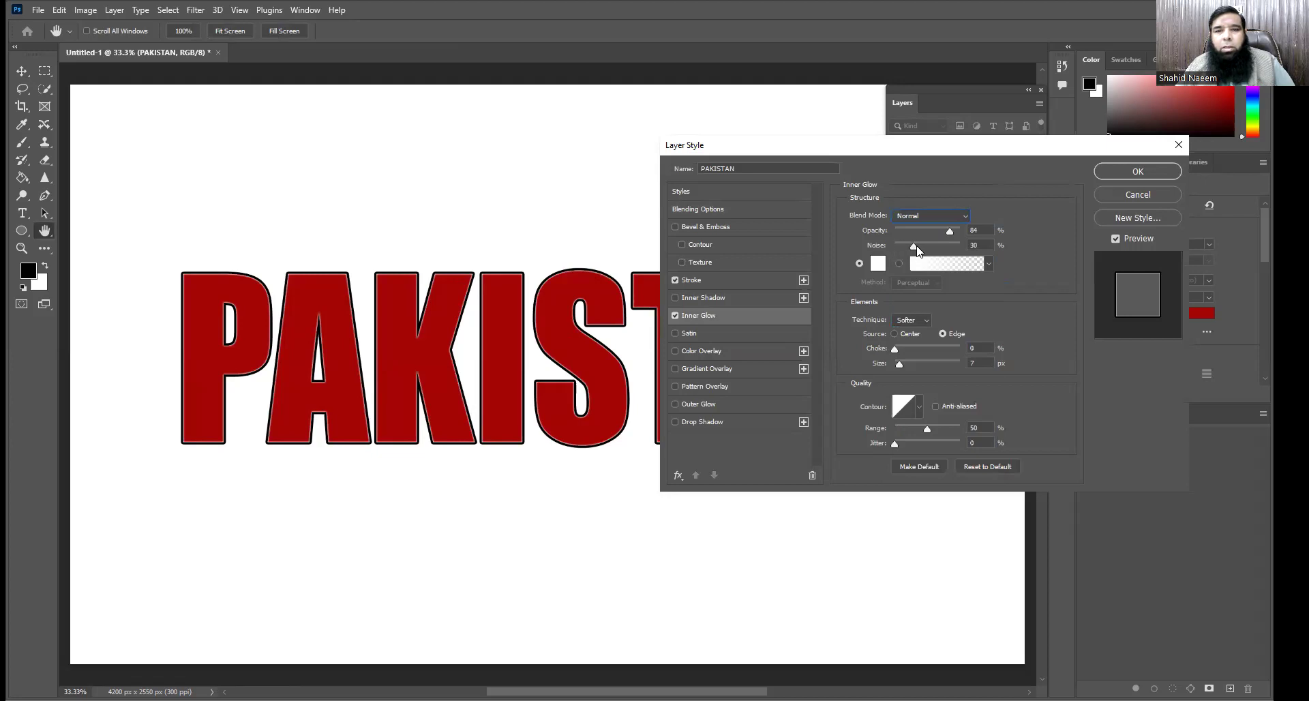
{"action": "left_click_drag", "start_coordinate": [917, 245], "coordinate": [952, 244]}
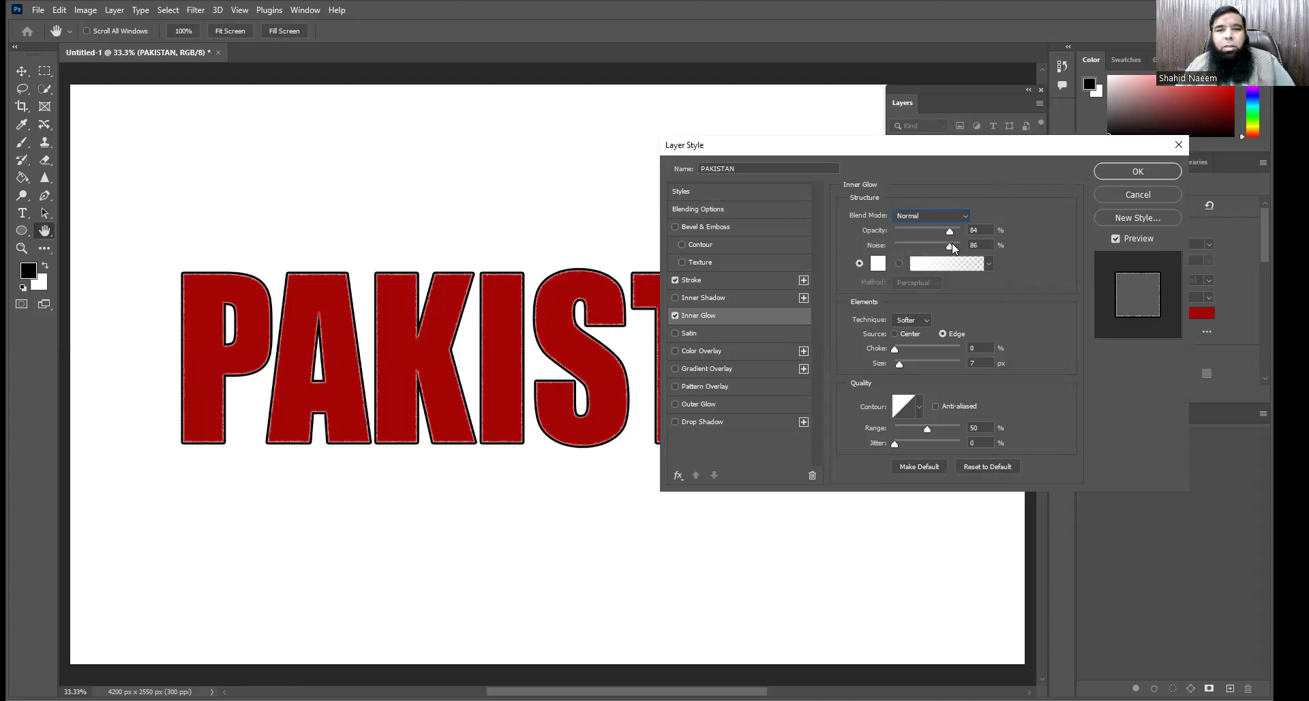
{"action": "left_click", "coordinate": [952, 246]}
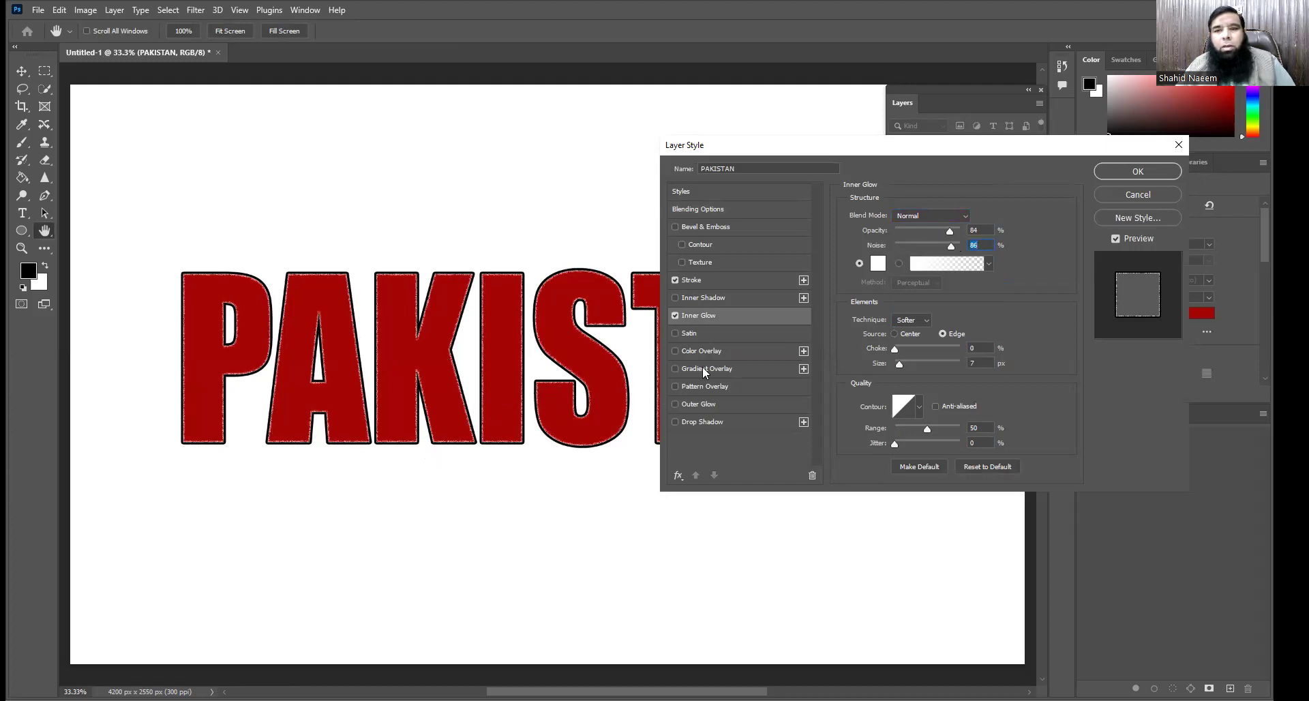
- Set the inner glow colour to yellow f4f705 and fine-tune its noise and opacity
{"action": "left_click", "coordinate": [877, 264]}
{"action": "left_click", "coordinate": [647, 303]}
{"action": "left_click", "coordinate": [626, 164]}
{"action": "left_click", "coordinate": [761, 157]}
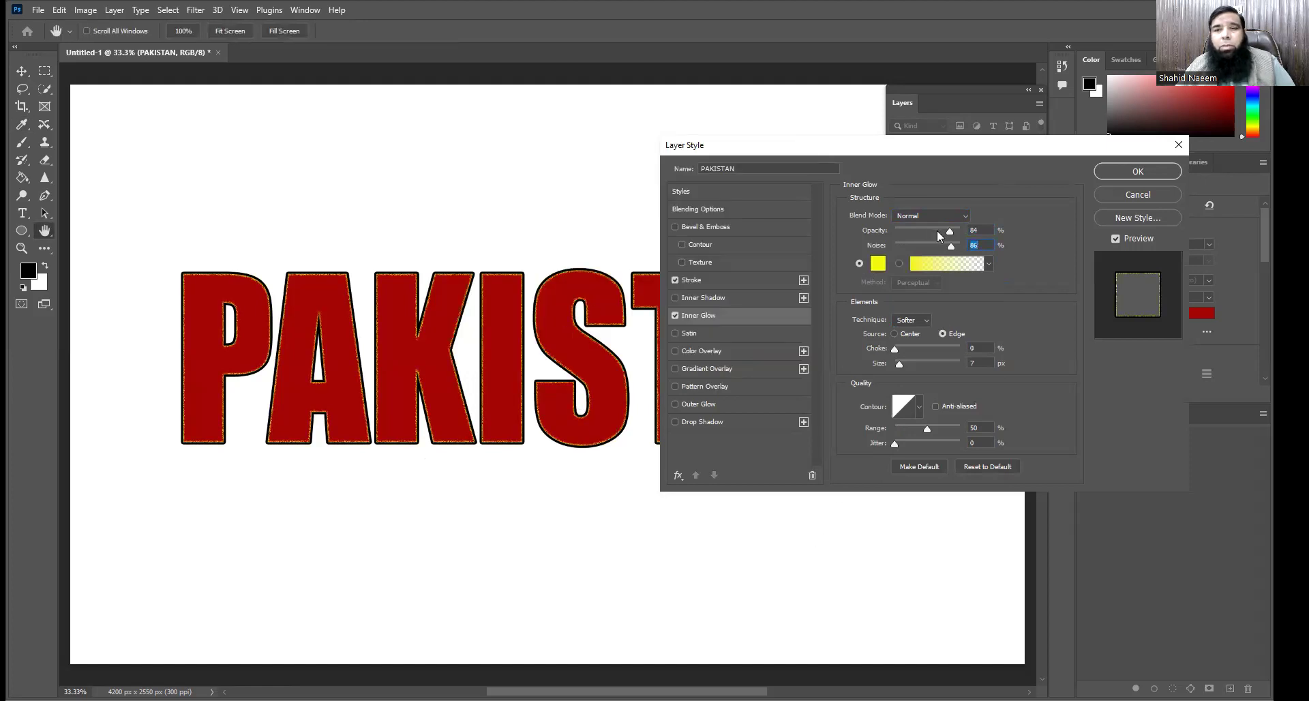
{"action": "mouse_move", "coordinate": [951, 246]}
{"action": "left_mouse_down"}
{"action": "mouse_move", "coordinate": [894, 244]}
{"action": "mouse_move", "coordinate": [967, 235]}
{"action": "left_mouse_up"}
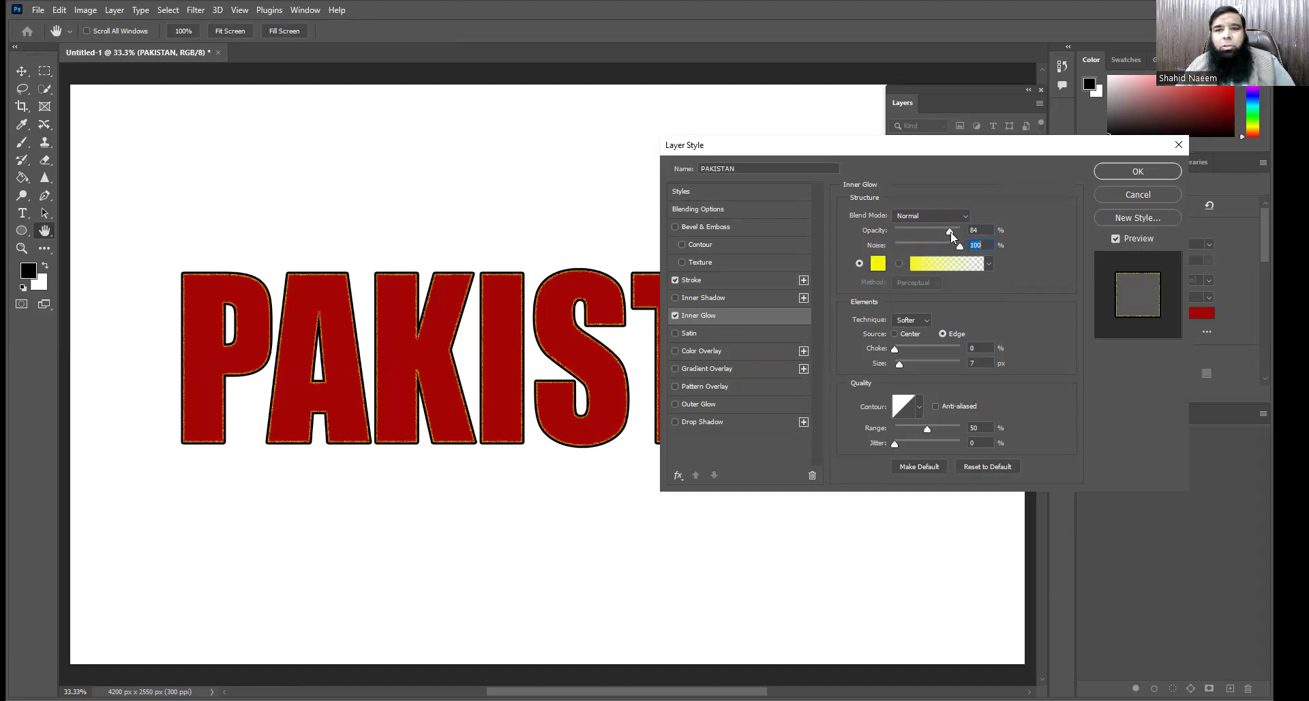
{"action": "left_click_drag", "start_coordinate": [949, 234], "coordinate": [962, 231]}
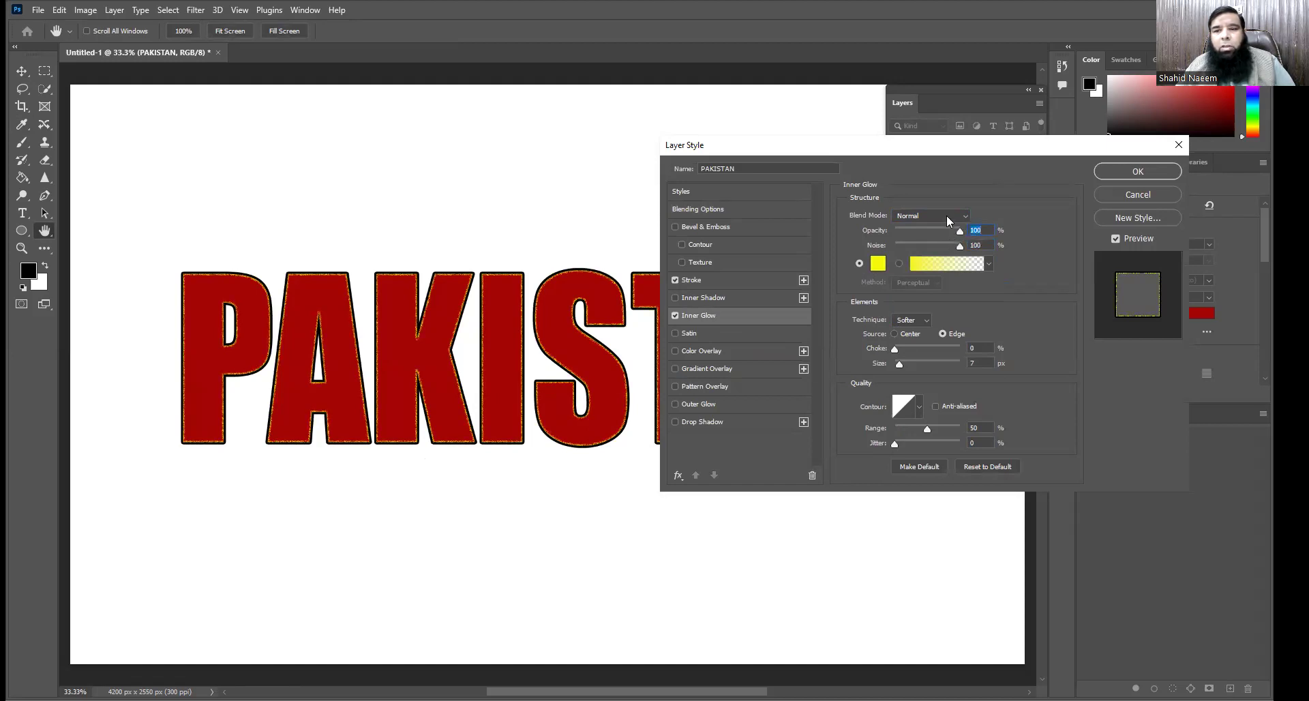
- Give the yellow inner glow a 44% choke and 56% noise
{"action": "mouse_move", "coordinate": [896, 349]}
{"action": "left_mouse_down"}
{"action": "mouse_move", "coordinate": [924, 348]}
{"action": "mouse_move", "coordinate": [909, 362]}
{"action": "left_mouse_up"}
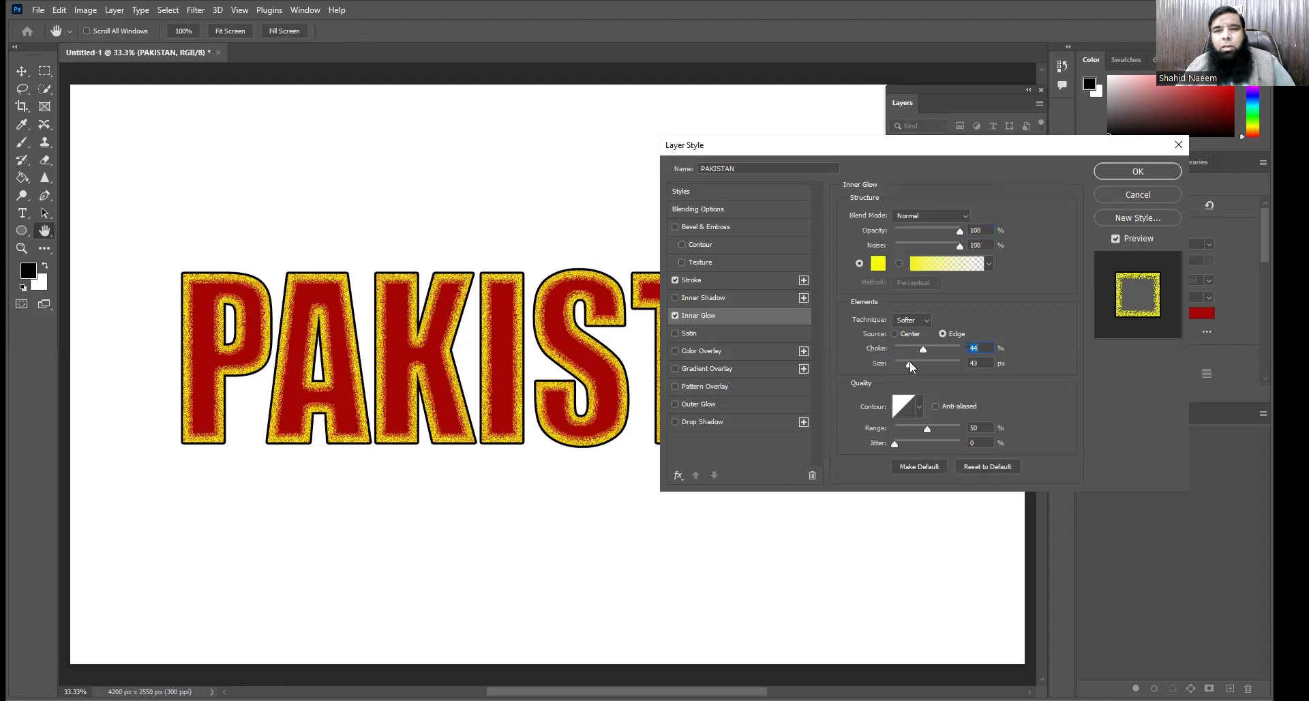
{"action": "key", "text": "Tab"}
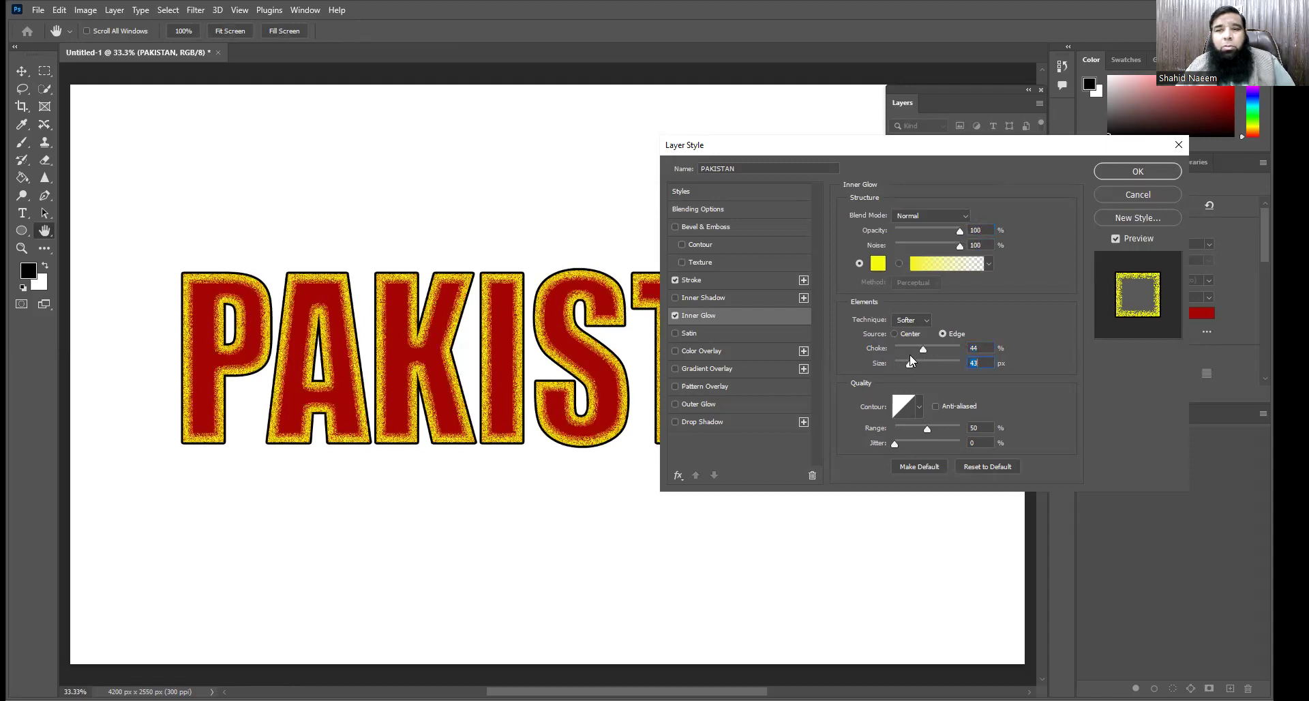
{"action": "left_click_drag", "start_coordinate": [959, 245], "coordinate": [888, 247]}
{"action": "left_click", "coordinate": [878, 251]}
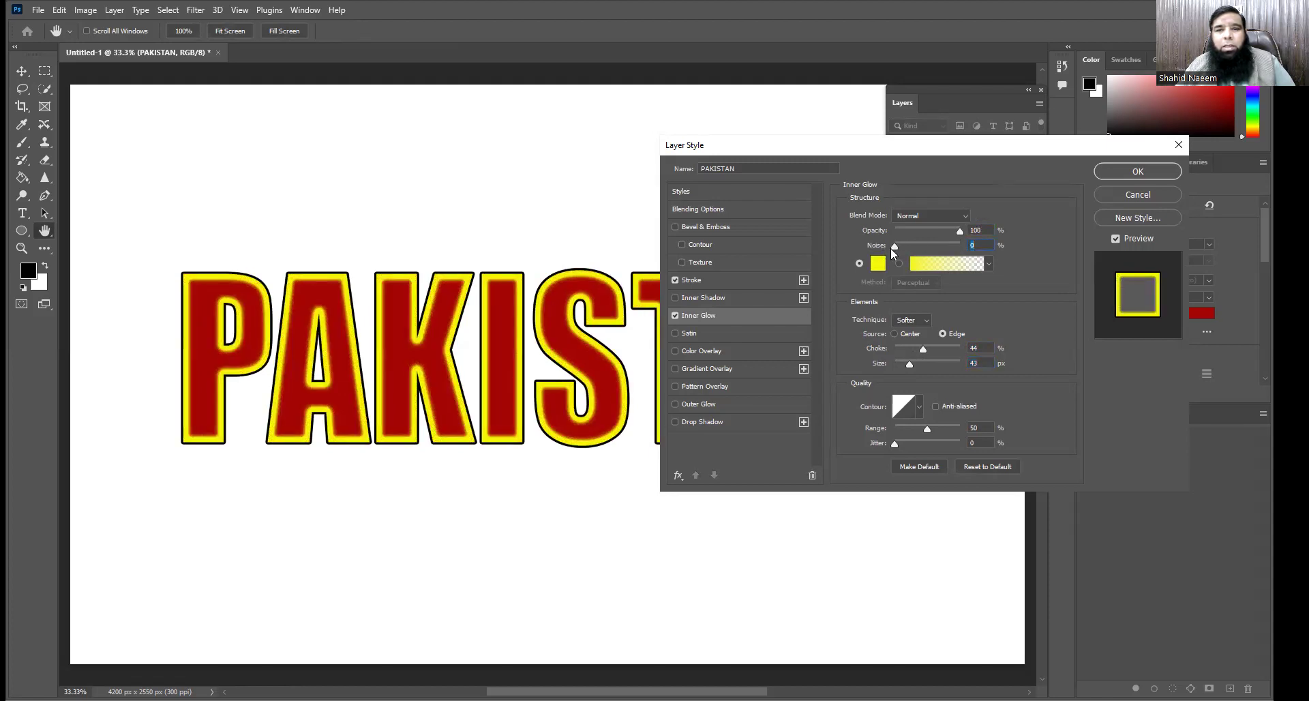
{"action": "mouse_move", "coordinate": [892, 246]}
{"action": "left_mouse_down"}
{"action": "mouse_move", "coordinate": [958, 247]}
{"action": "mouse_move", "coordinate": [892, 232]}
{"action": "mouse_move", "coordinate": [965, 232]}
{"action": "left_mouse_up"}
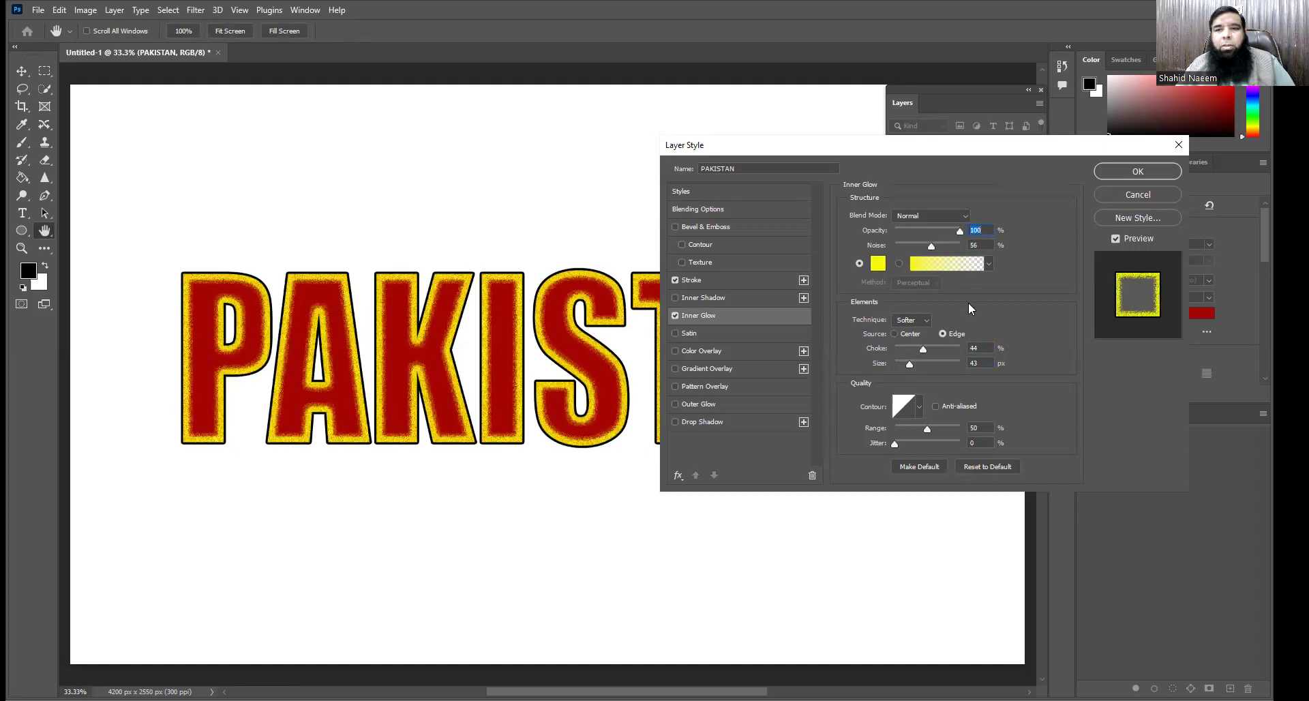
- Set the inner glow Source to Center, with size 51 px, choke 0% and noise 100%
{"action": "left_click", "coordinate": [989, 264]}
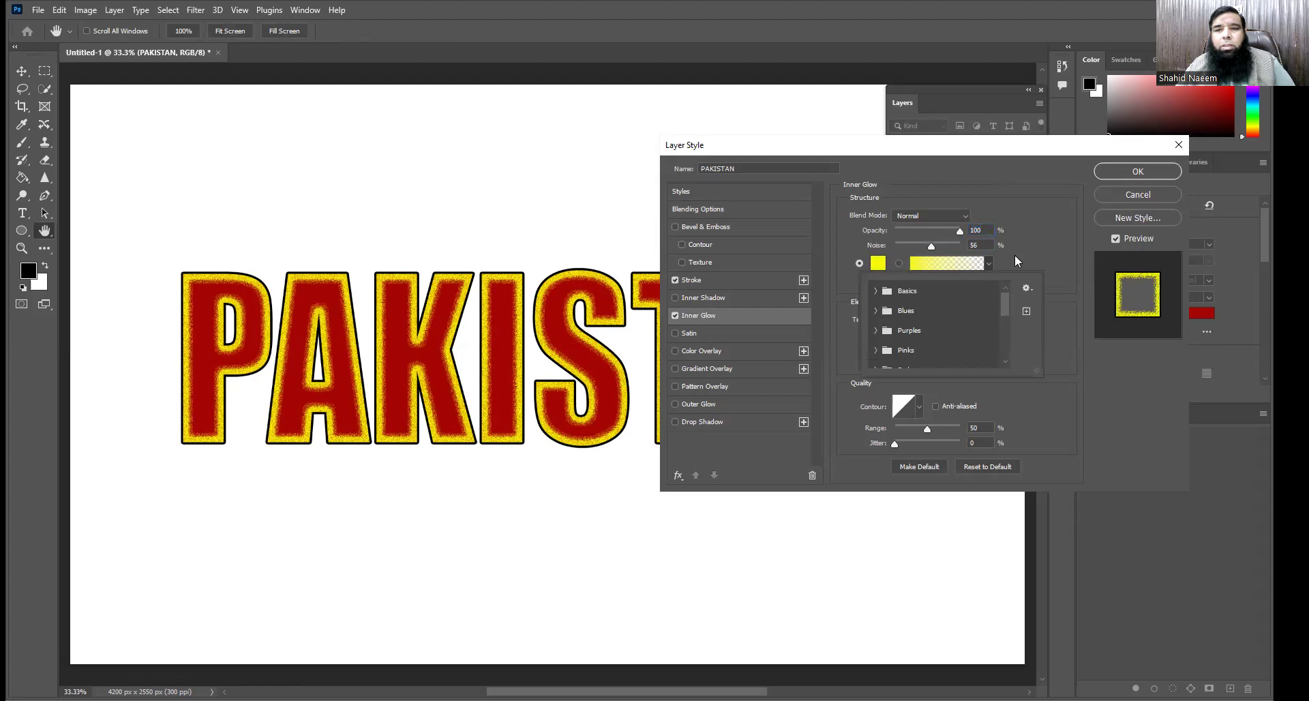
{"action": "left_click", "coordinate": [858, 277]}
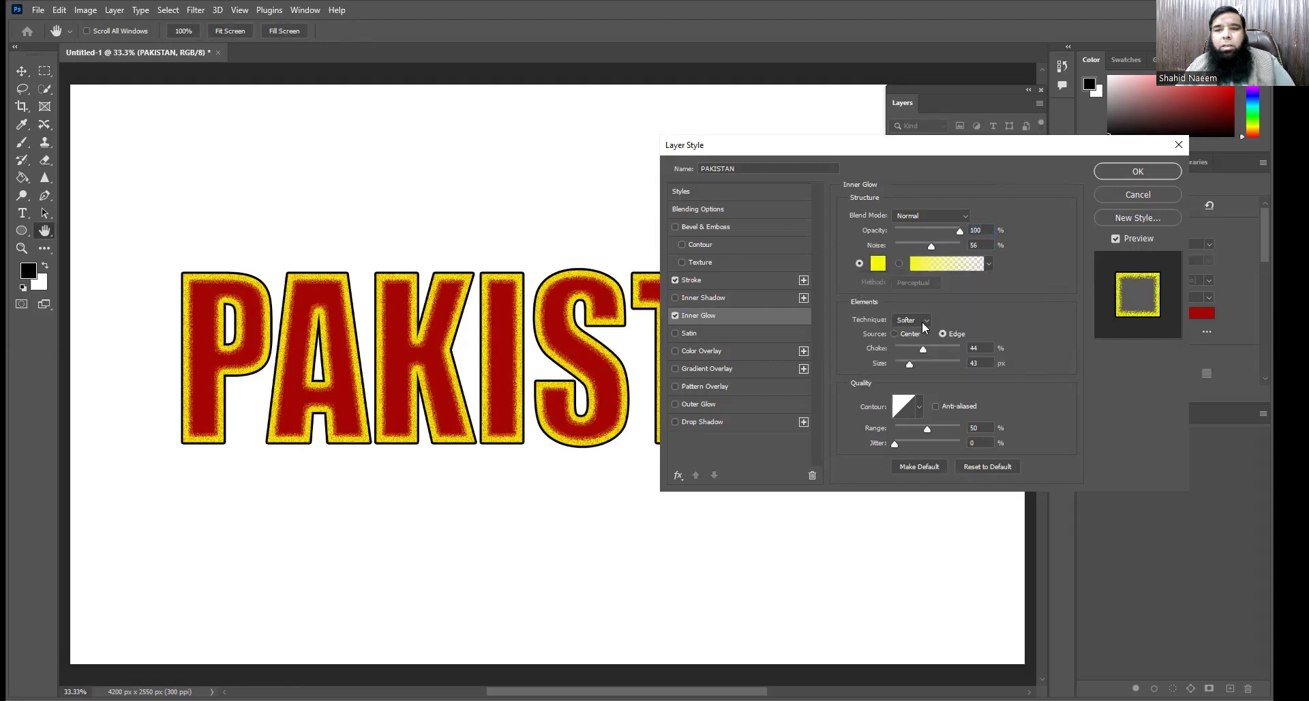
{"action": "left_click", "coordinate": [895, 333]}
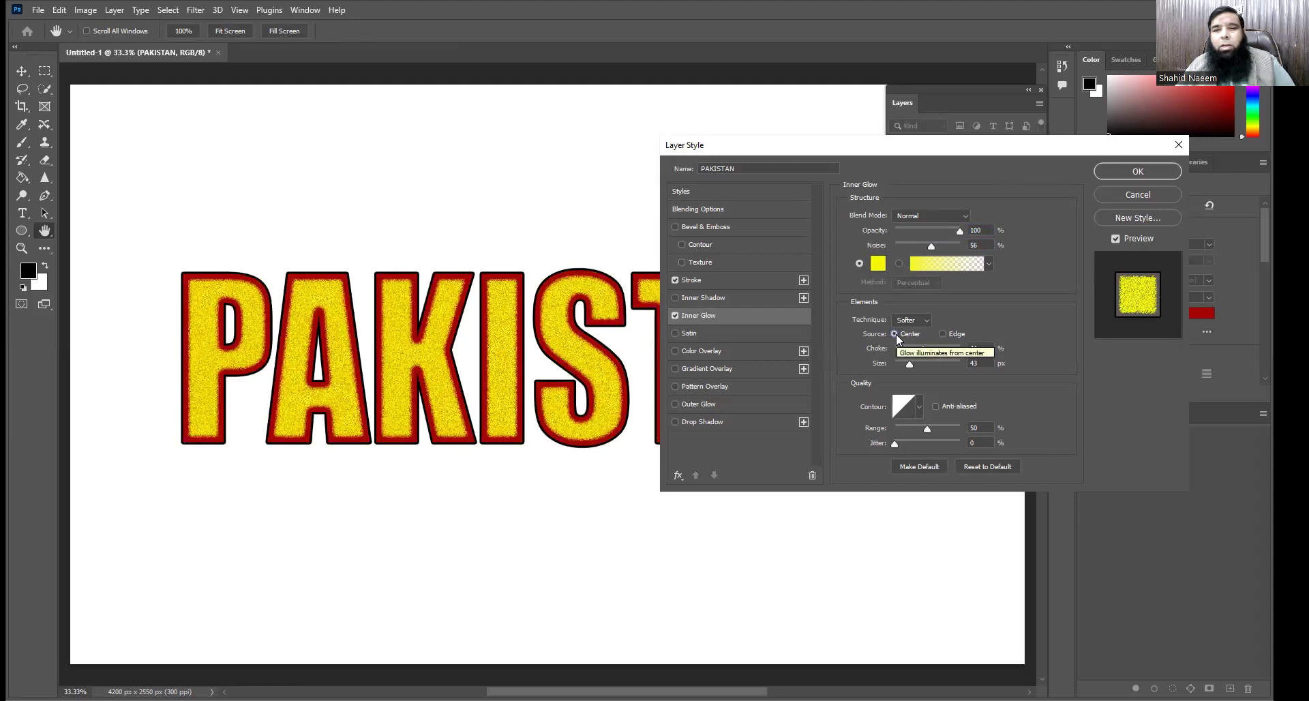
{"action": "left_click", "coordinate": [944, 334]}
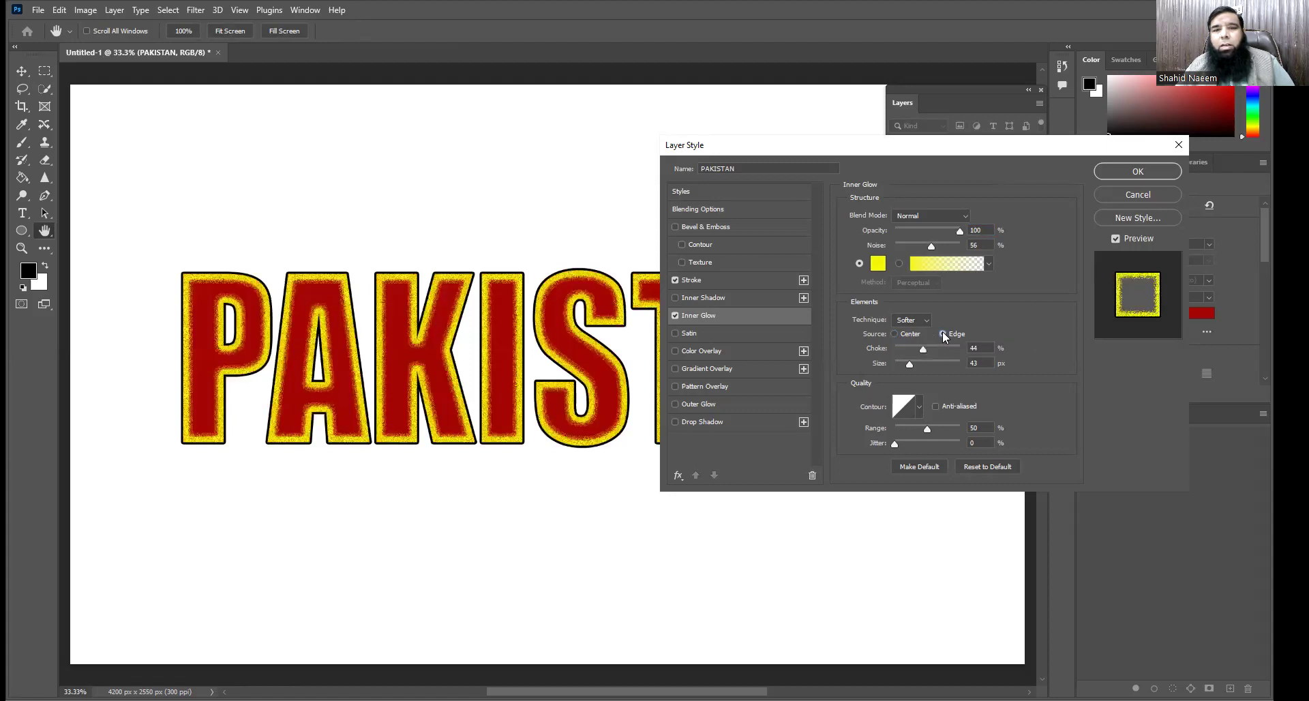
{"action": "left_click", "coordinate": [895, 334]}
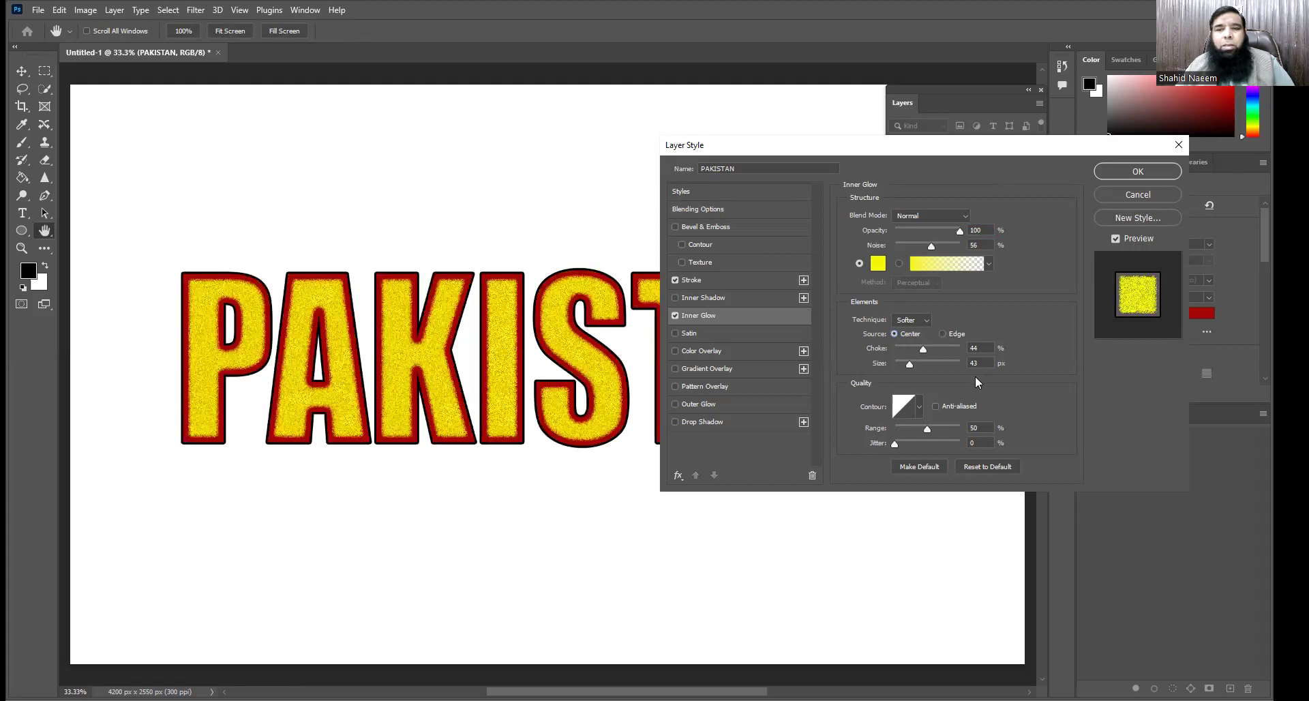
{"action": "mouse_move", "coordinate": [908, 362]}
{"action": "left_mouse_down"}
{"action": "mouse_move", "coordinate": [922, 363]}
{"action": "mouse_move", "coordinate": [908, 363]}
{"action": "left_mouse_up"}
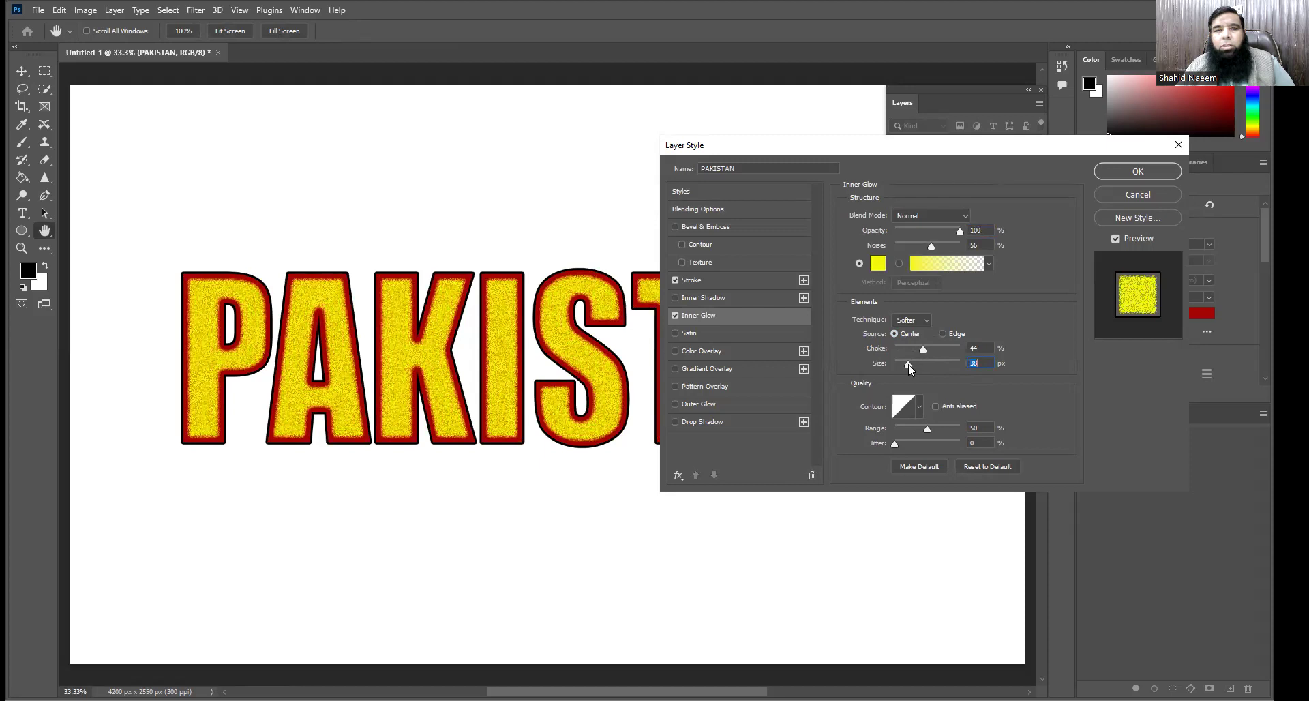
{"action": "left_click_drag", "start_coordinate": [909, 365], "coordinate": [912, 364]}
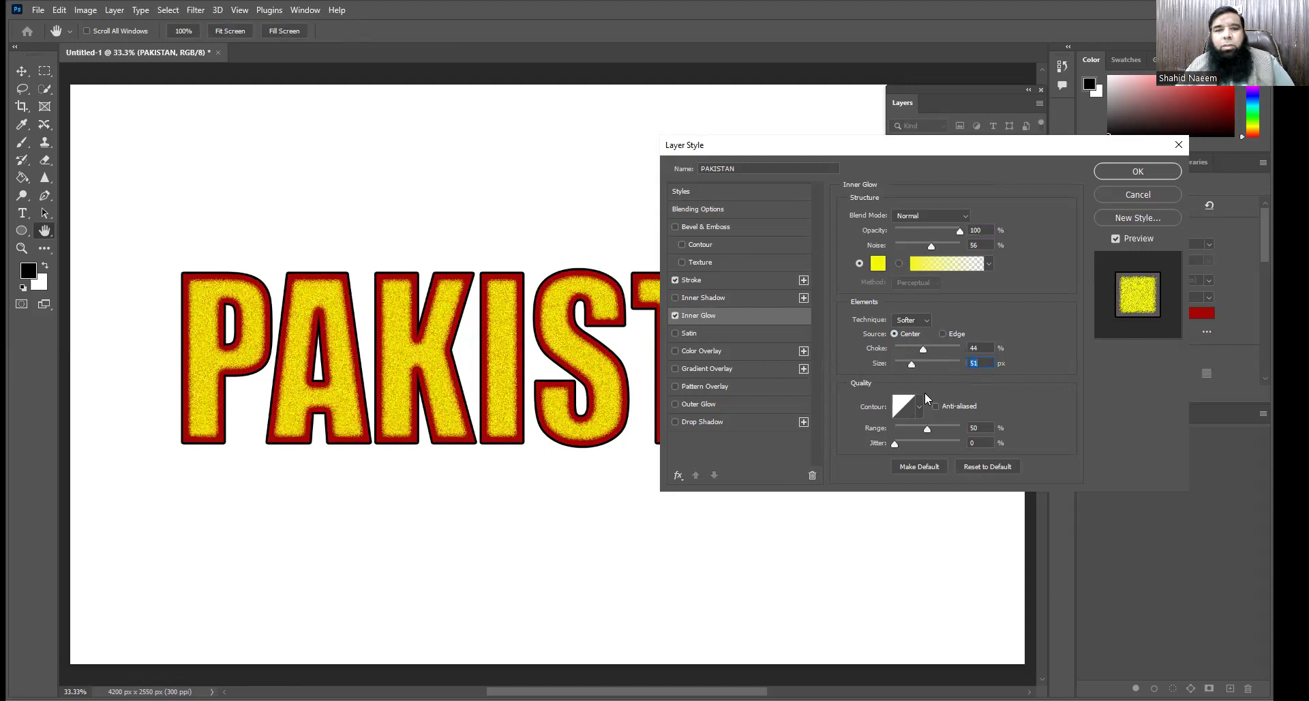
{"action": "mouse_move", "coordinate": [924, 354]}
{"action": "left_mouse_down"}
{"action": "mouse_move", "coordinate": [946, 354]}
{"action": "mouse_move", "coordinate": [893, 360]}
{"action": "left_mouse_up"}
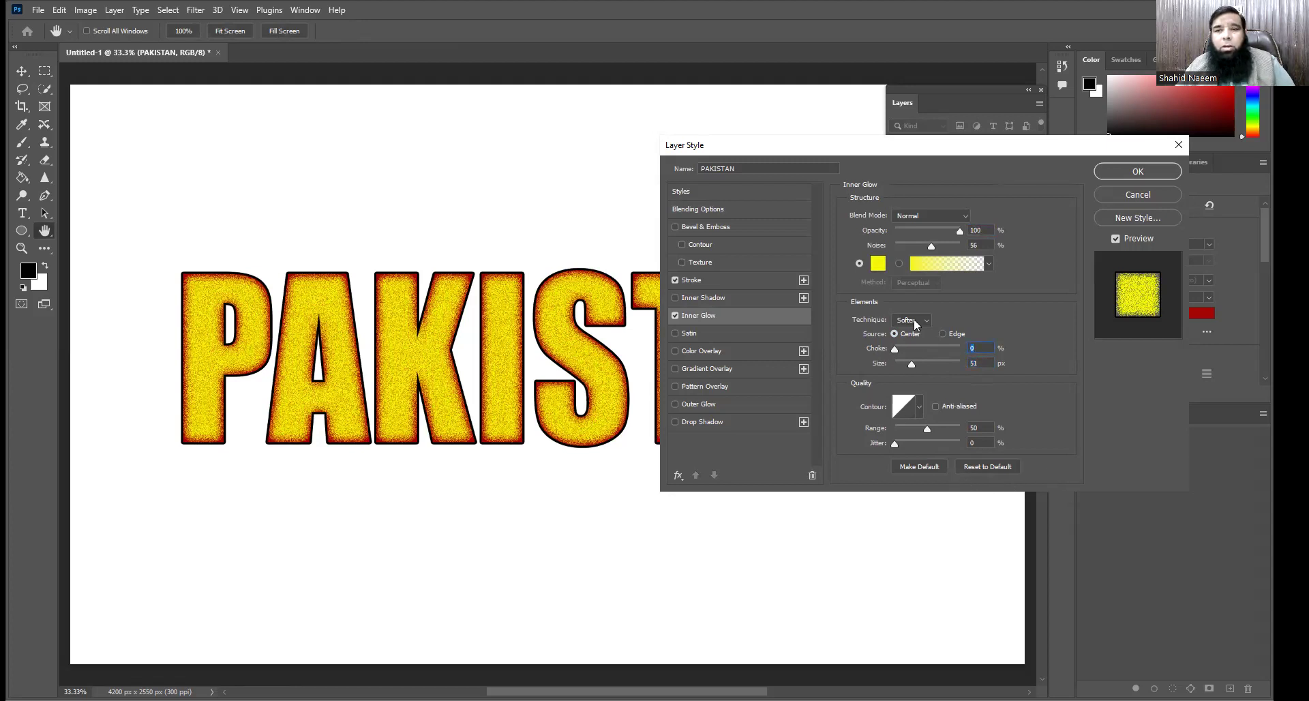
{"action": "left_click_drag", "start_coordinate": [931, 246], "coordinate": [964, 250]}
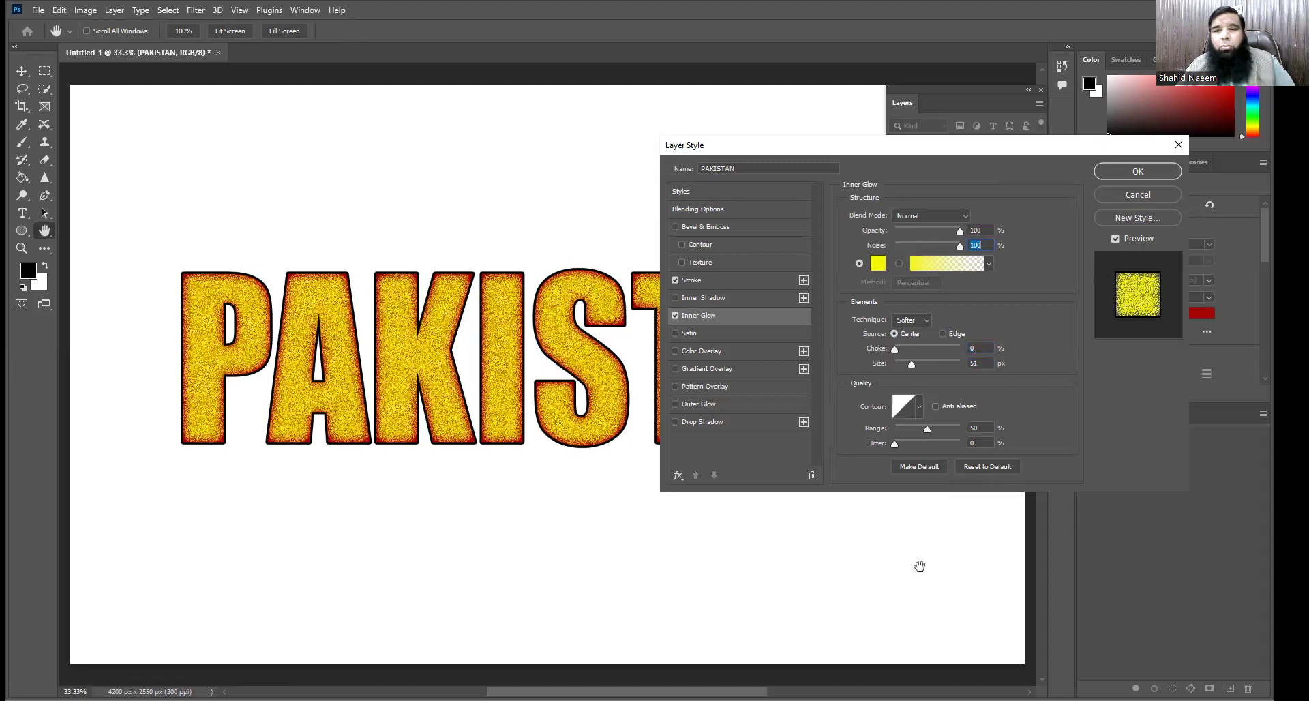
- Try the inner glow contour presets and settle on a stepped contour
{"action": "left_click", "coordinate": [919, 407]}
{"action": "left_click", "coordinate": [858, 439]}
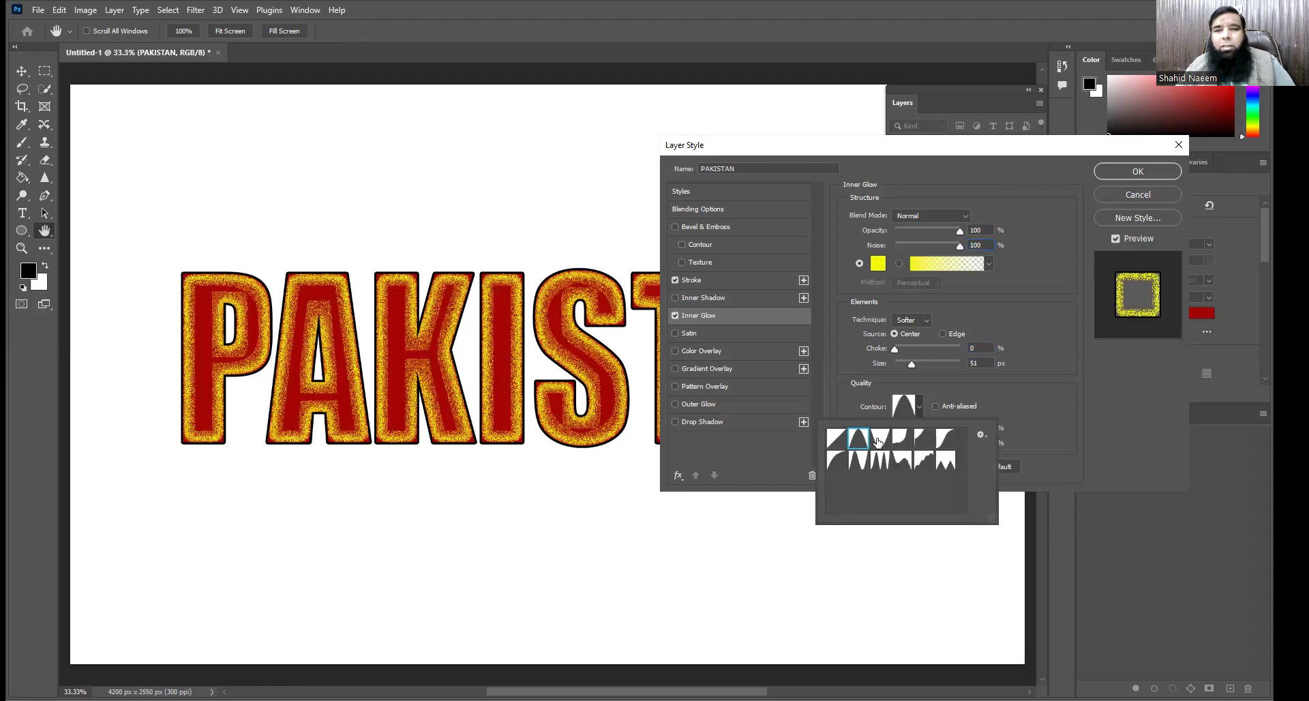
{"action": "left_click", "coordinate": [885, 442]}
{"action": "left_click", "coordinate": [899, 442]}
{"action": "left_click", "coordinate": [920, 443]}
{"action": "left_click", "coordinate": [945, 440]}
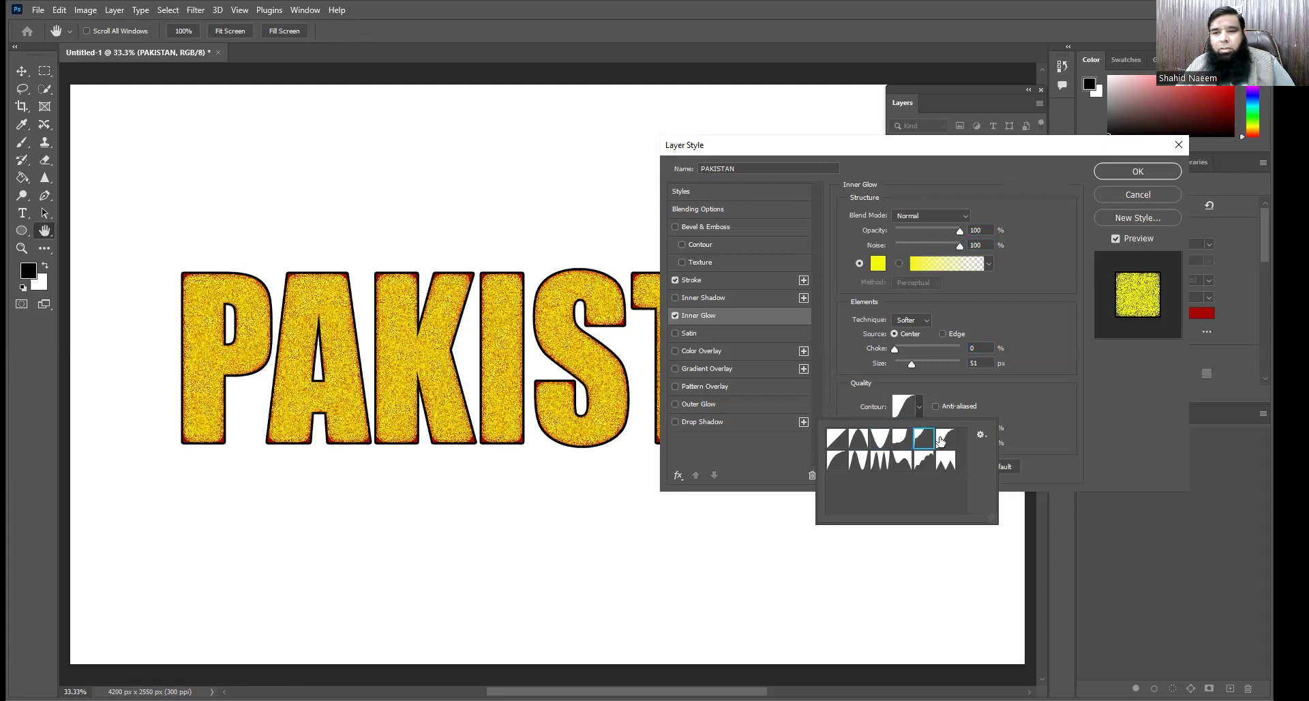
{"action": "left_click", "coordinate": [834, 462]}
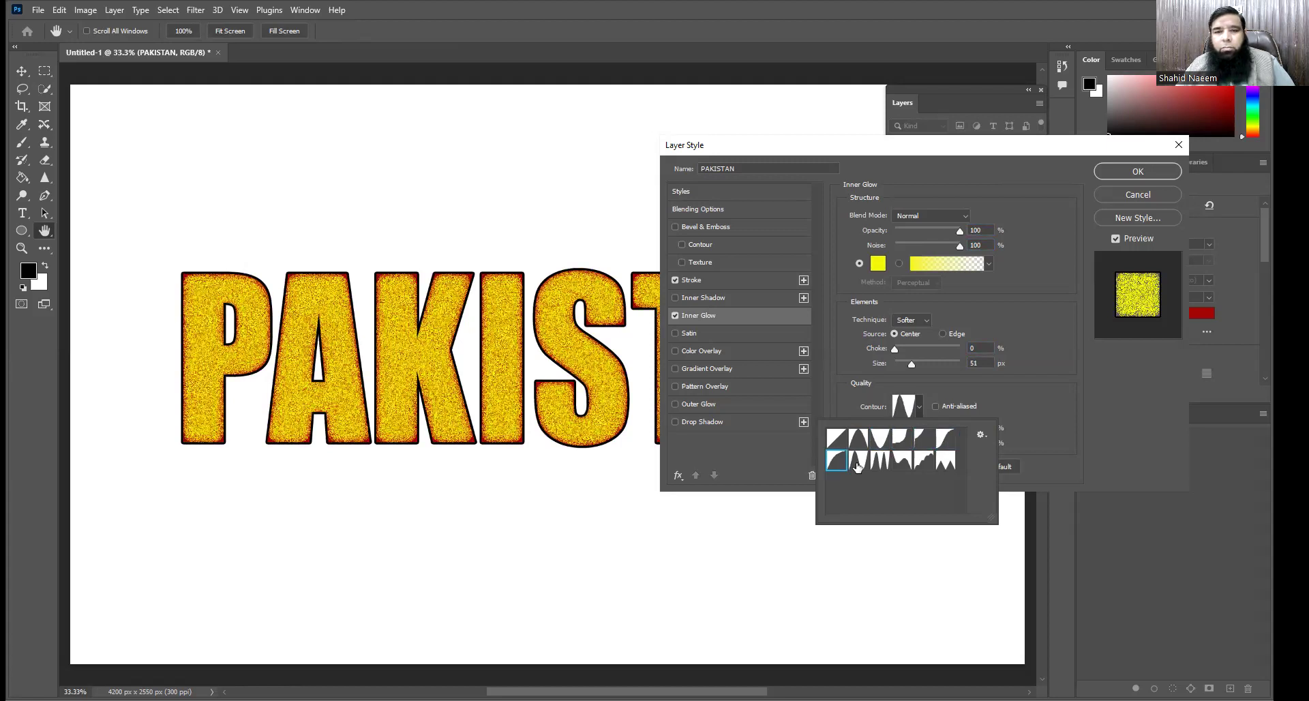
{"action": "left_click", "coordinate": [858, 461]}
{"action": "left_click", "coordinate": [902, 461]}
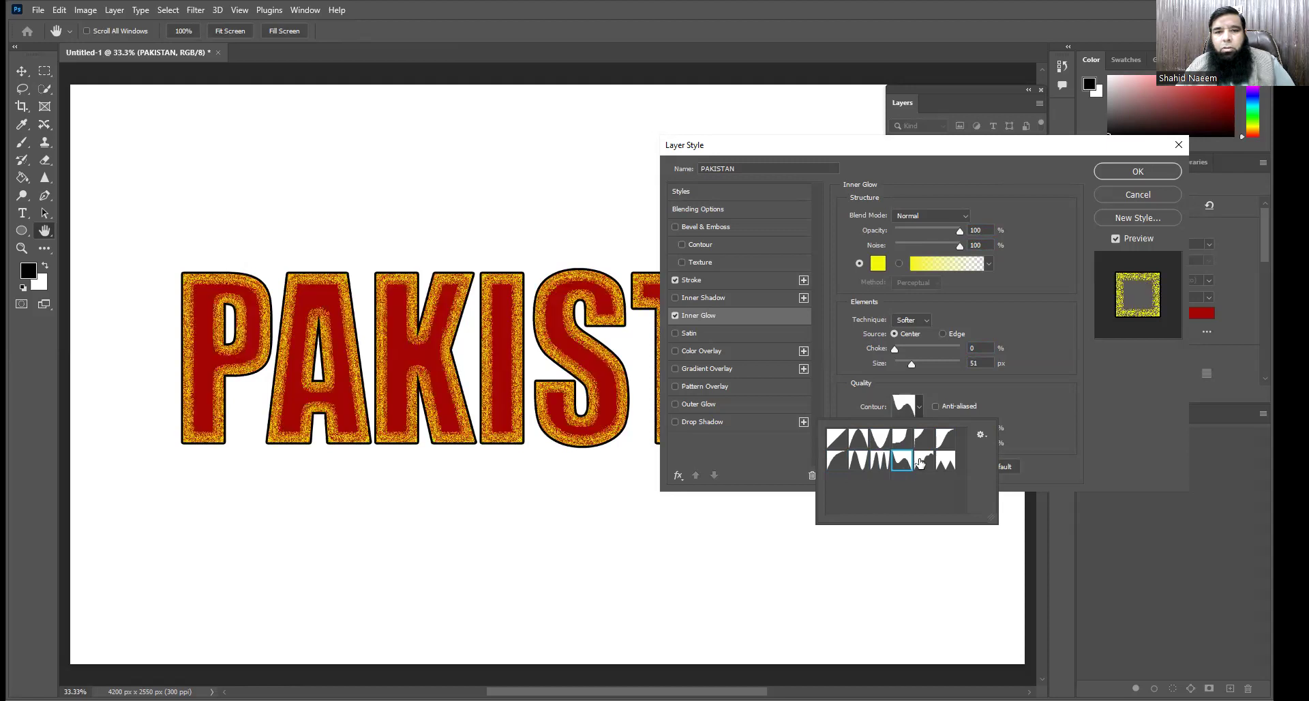
{"action": "left_click", "coordinate": [944, 466]}
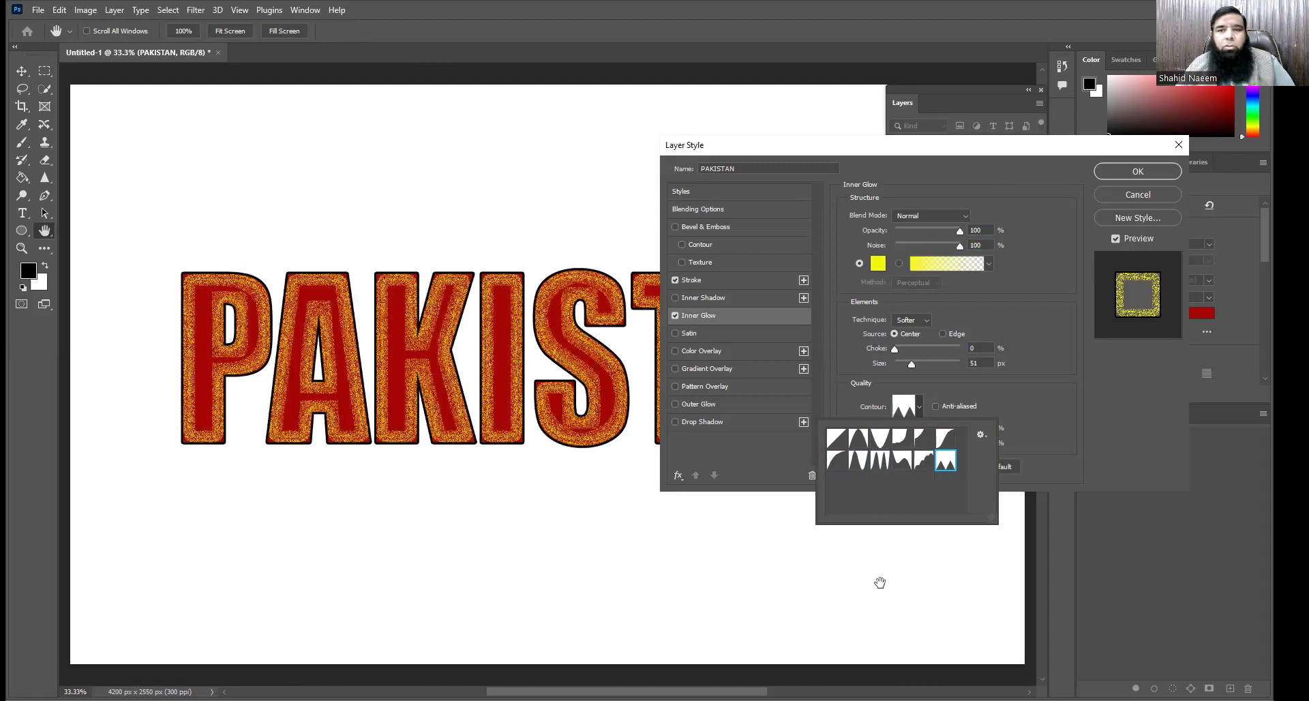
{"action": "left_click", "coordinate": [921, 467]}
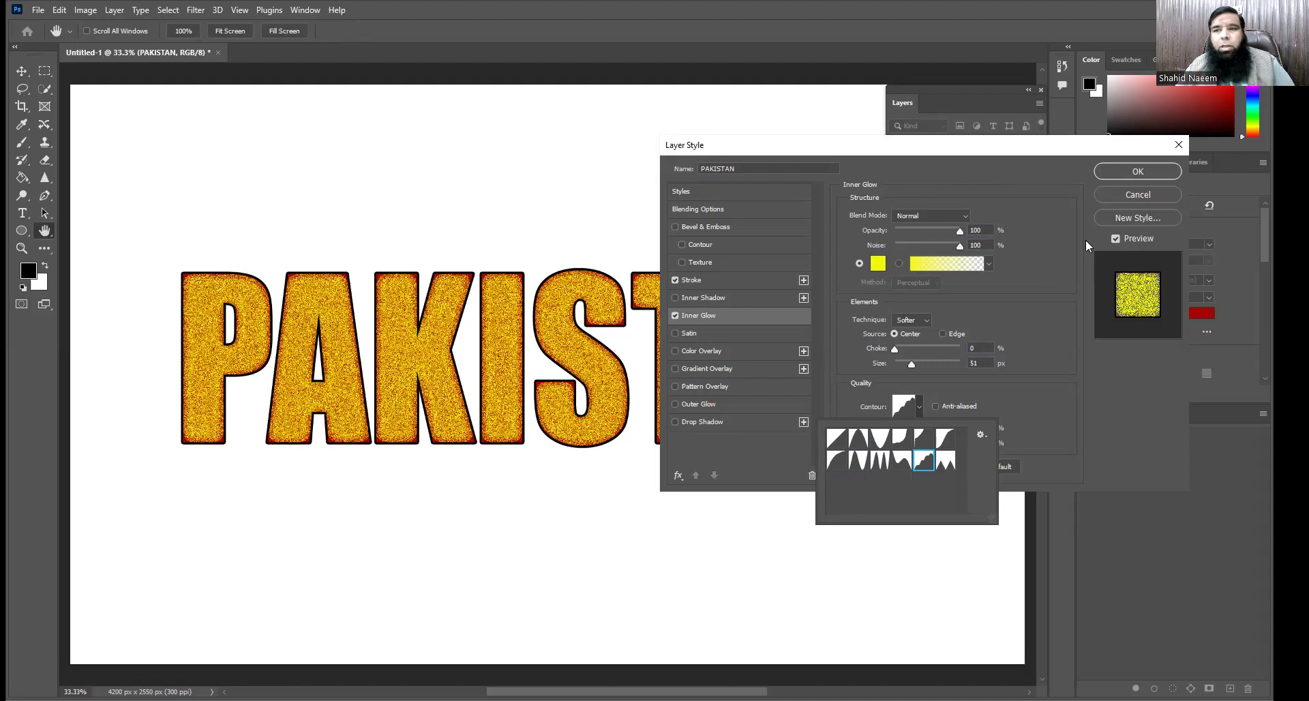
{"action": "left_click_drag", "start_coordinate": [1082, 151], "coordinate": [1033, 179]}
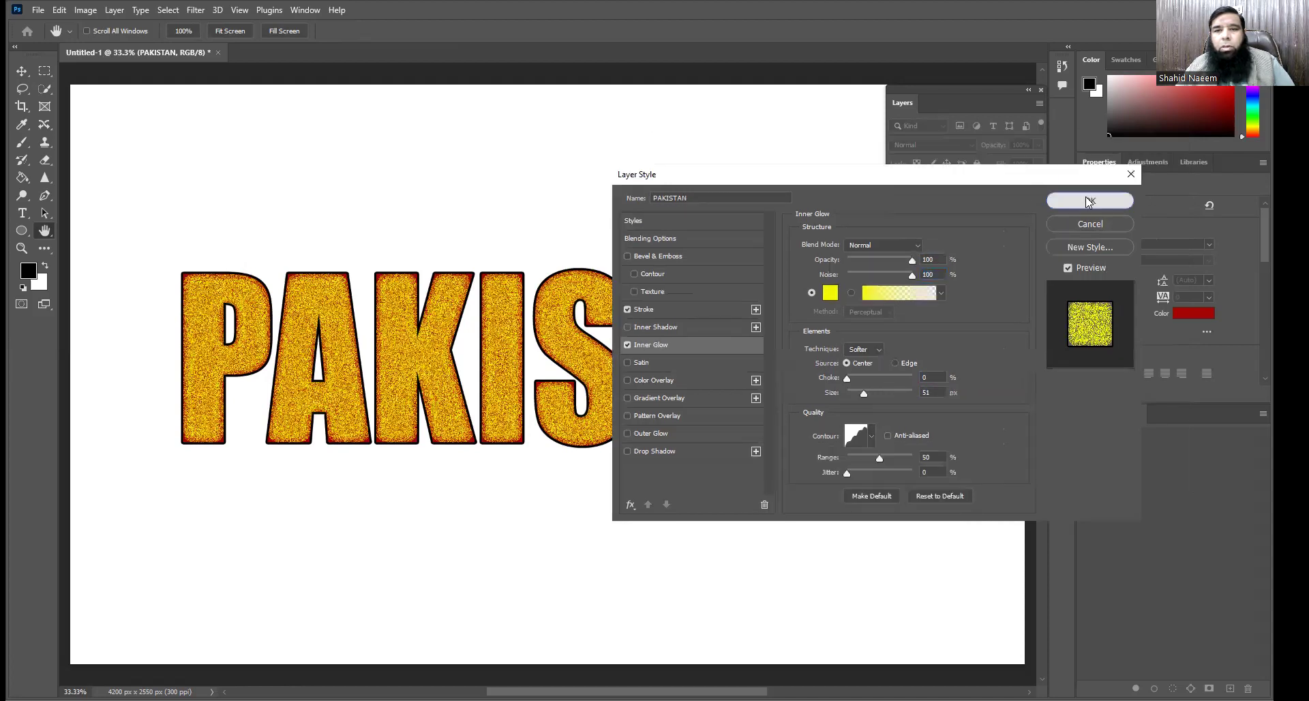
- Apply the layer style and switch all PAKISTAN layer effects off and back on
{"action": "left_click", "coordinate": [1089, 202]}
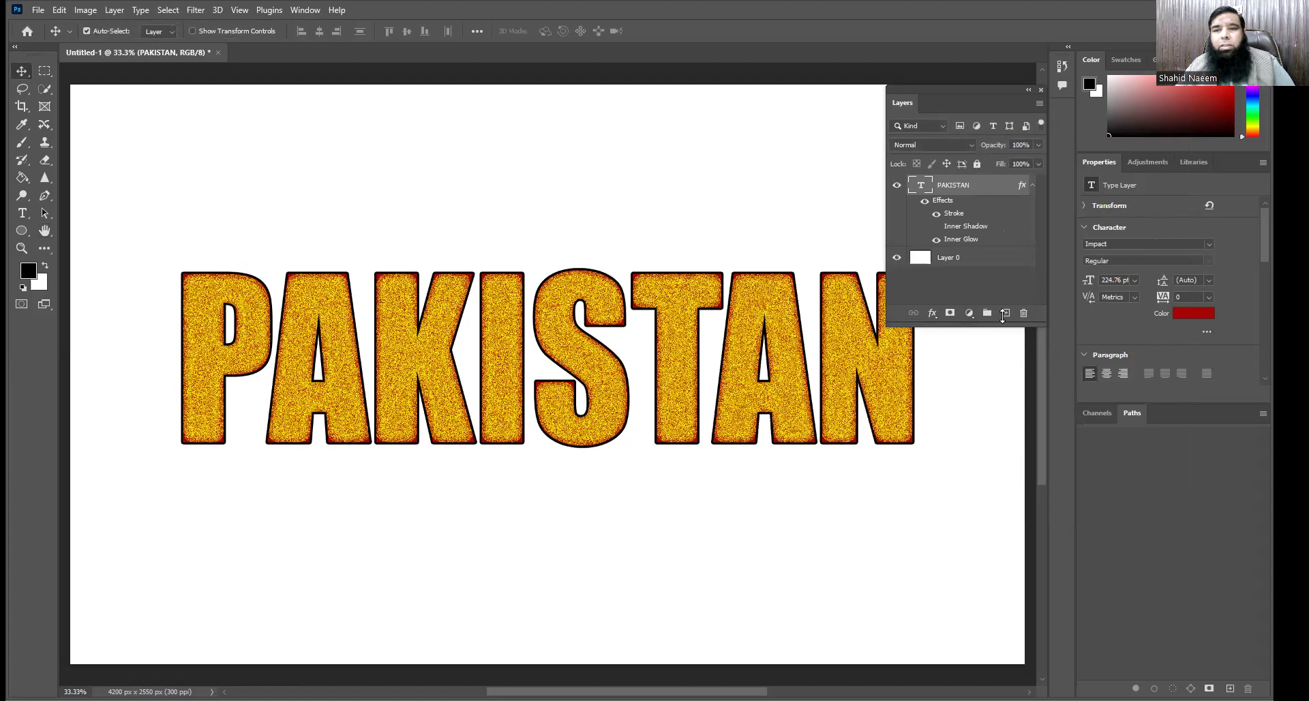
{"action": "left_click_drag", "start_coordinate": [998, 322], "coordinate": [989, 317]}
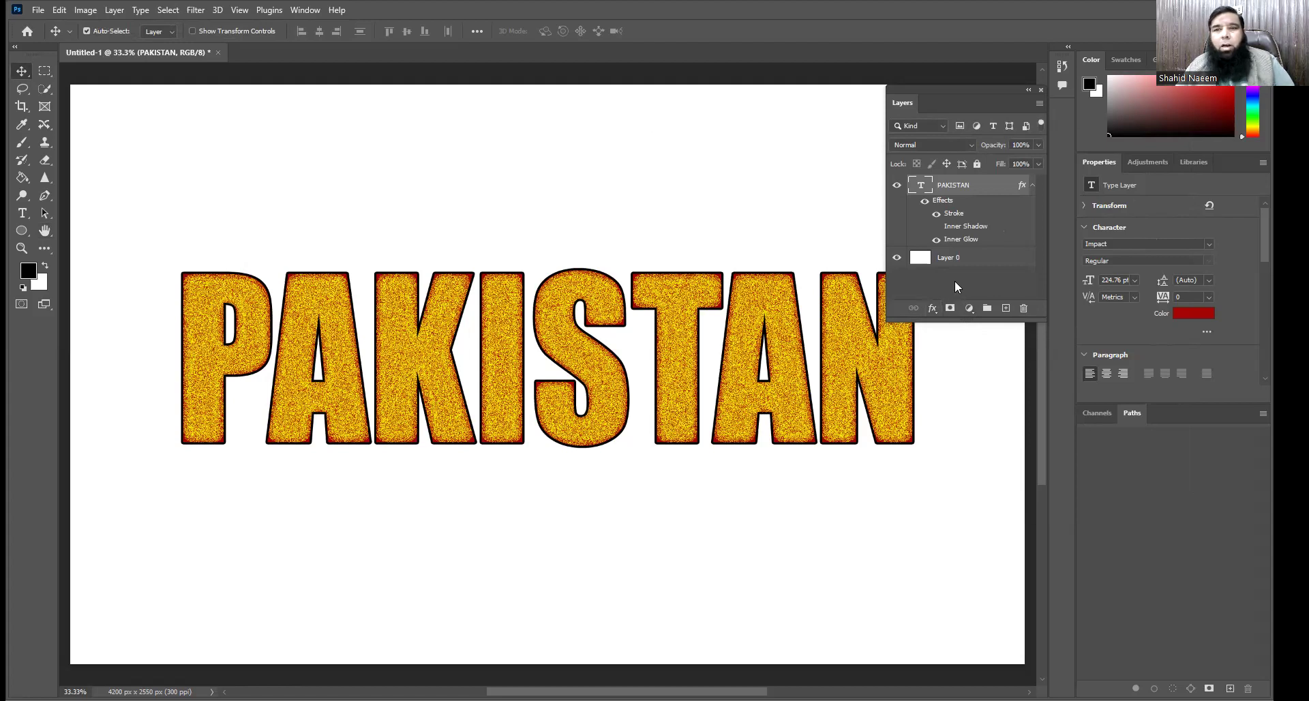
{"action": "left_click", "coordinate": [926, 201]}
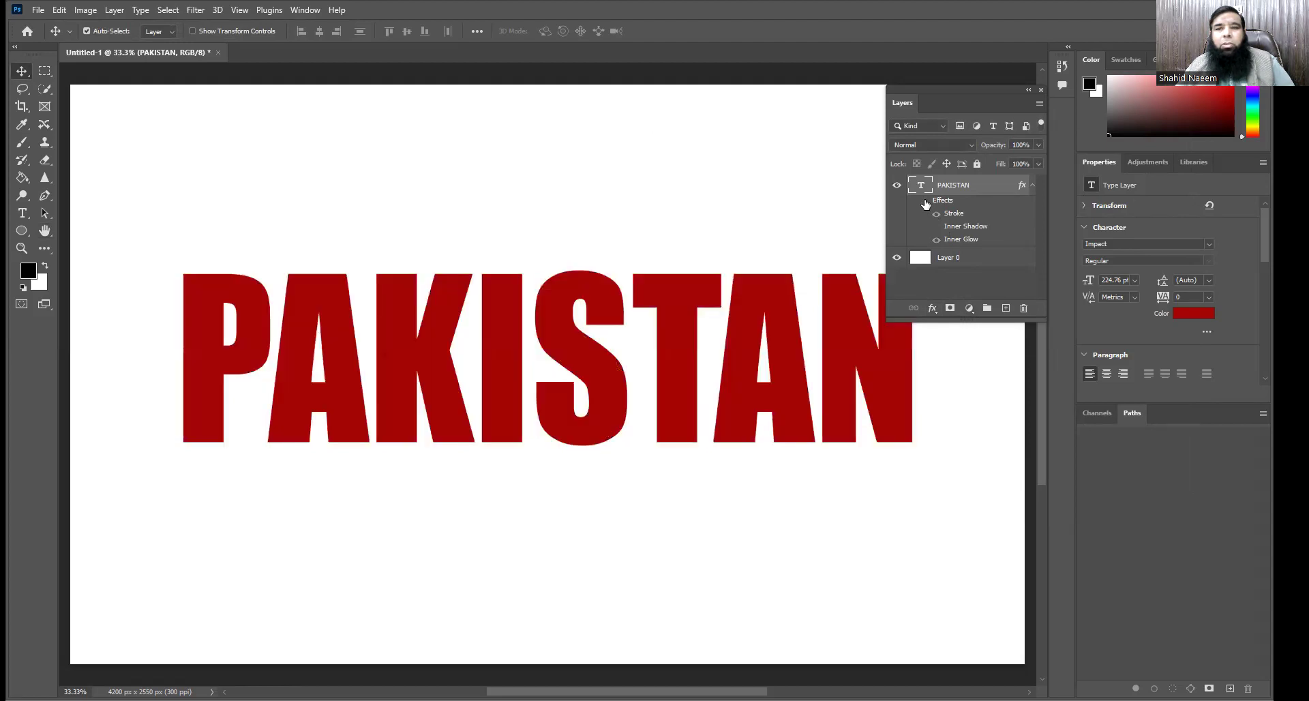
{"action": "left_click", "coordinate": [926, 201]}
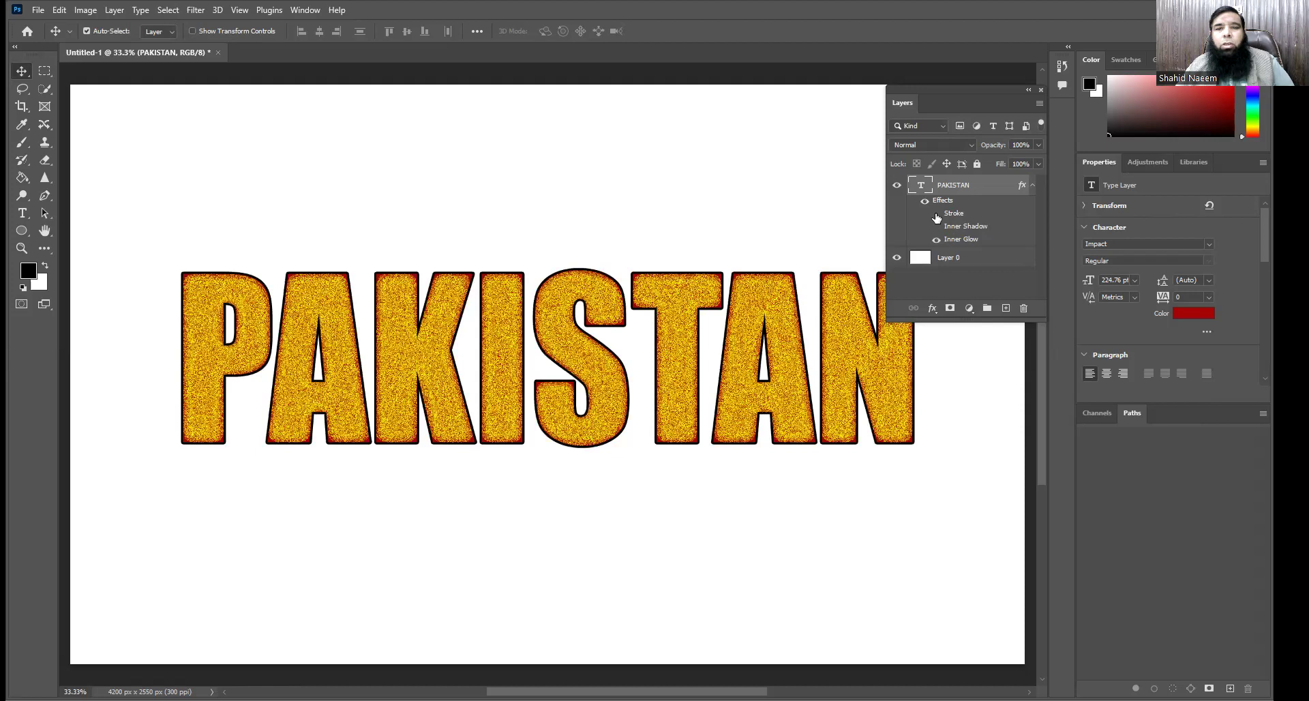
- Toggle the Stroke, Inner Shadow and Inner Glow effects, leaving all three visible
{"action": "left_click", "coordinate": [936, 215]}
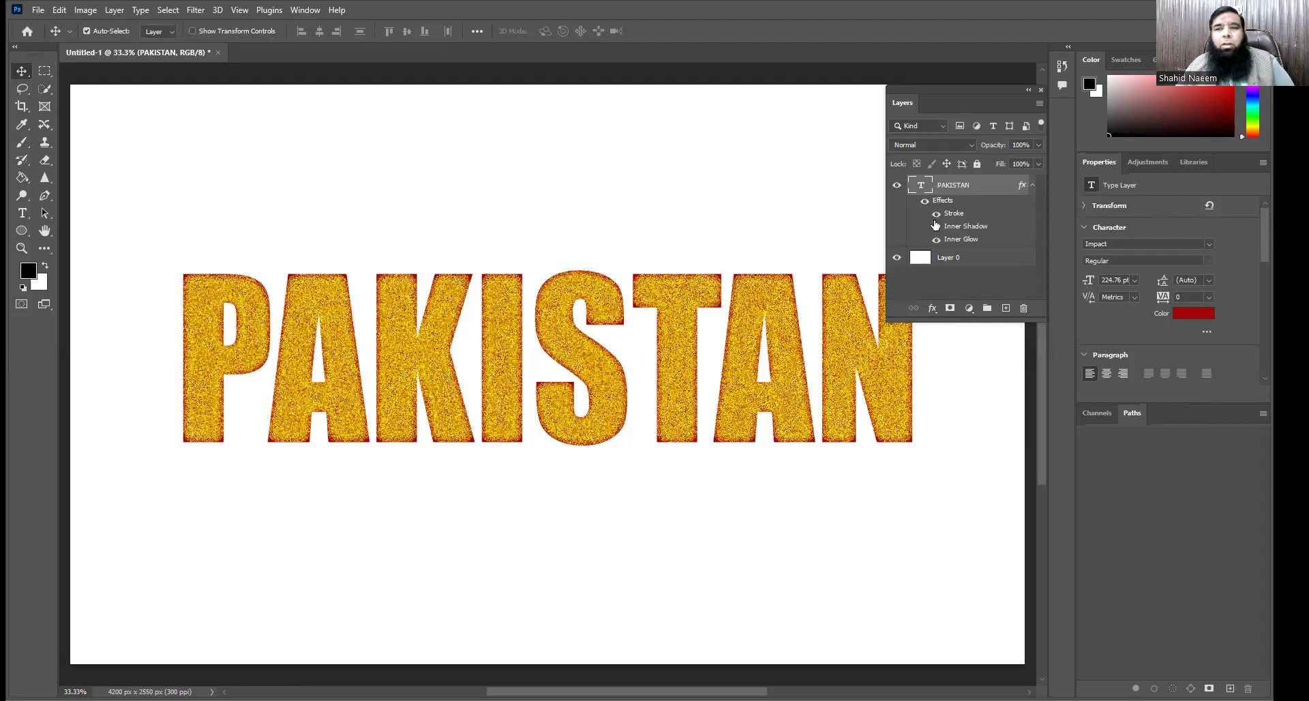
{"action": "left_click", "coordinate": [936, 226]}
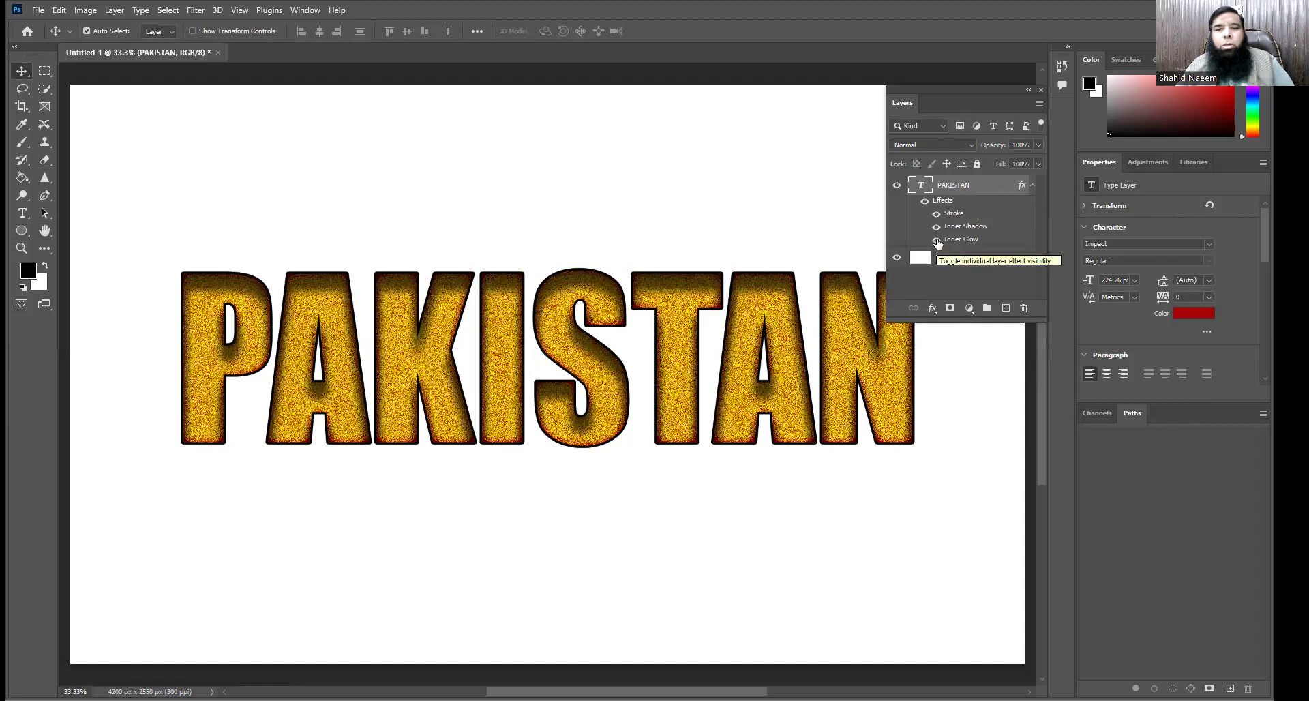
{"action": "left_click", "coordinate": [937, 240]}
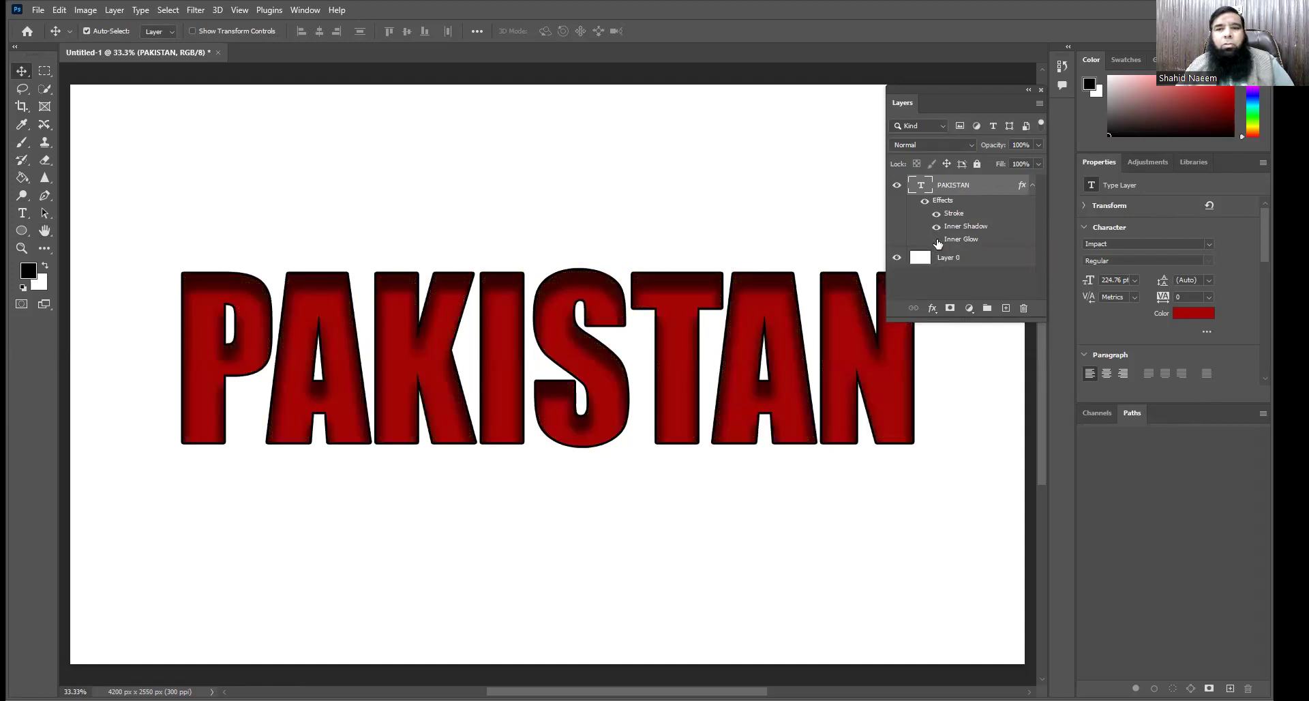
{"action": "left_click", "coordinate": [937, 240]}
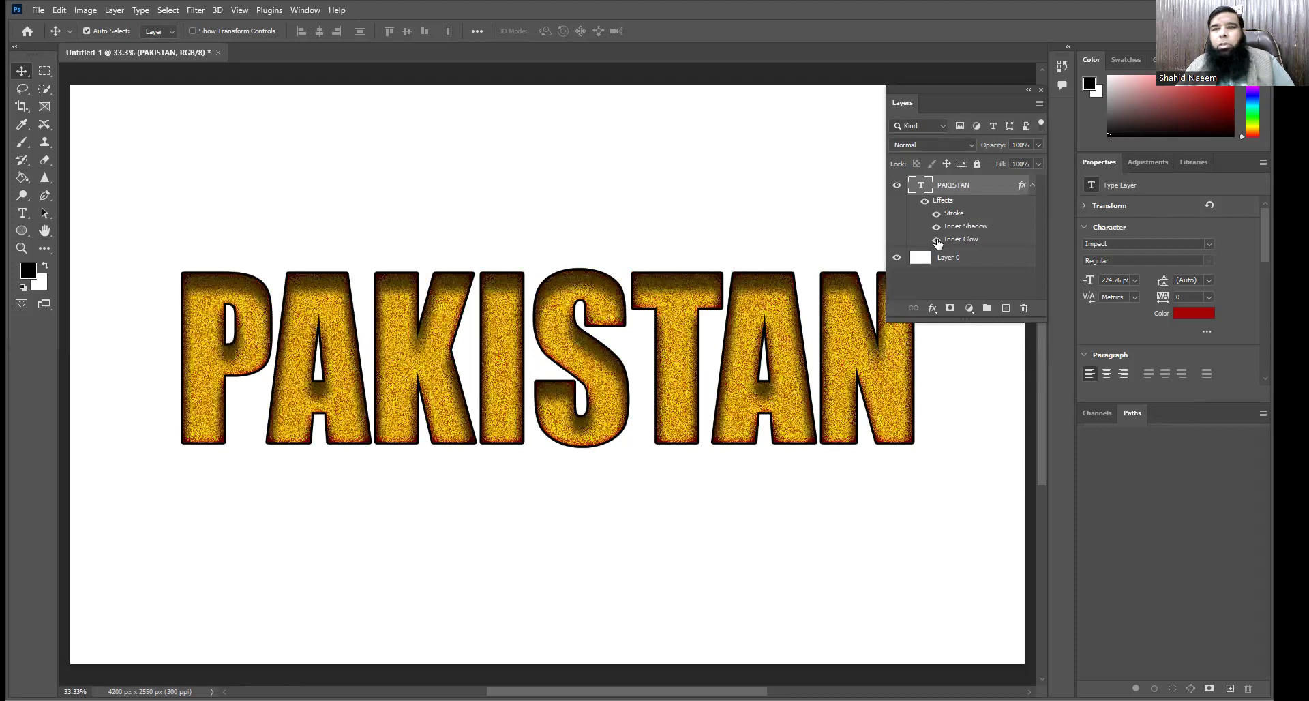